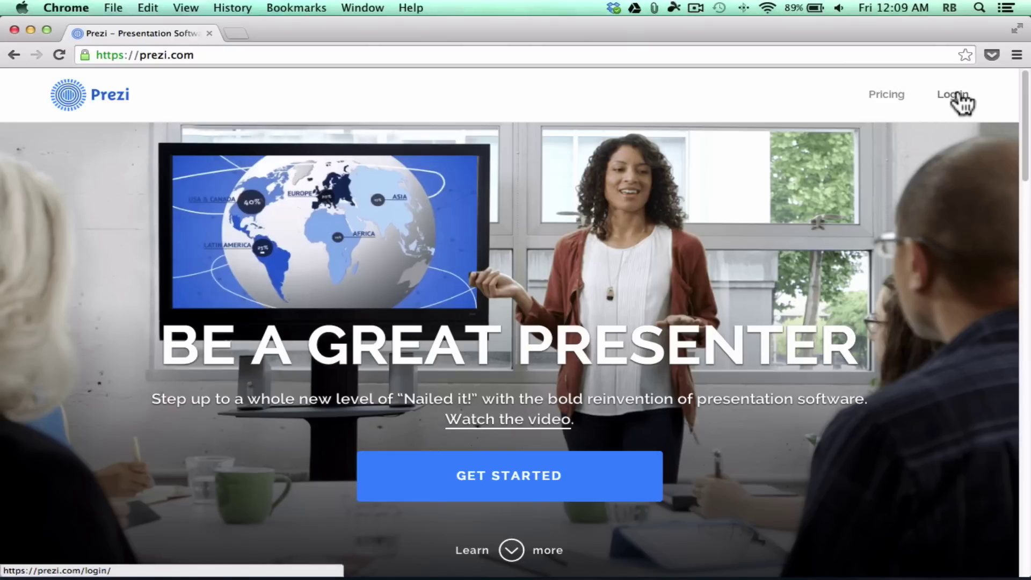
# - Bring up Prezi's pricing page and review the Enjoy, Pro and Teams plan comparison
pyautogui.click(898, 97)
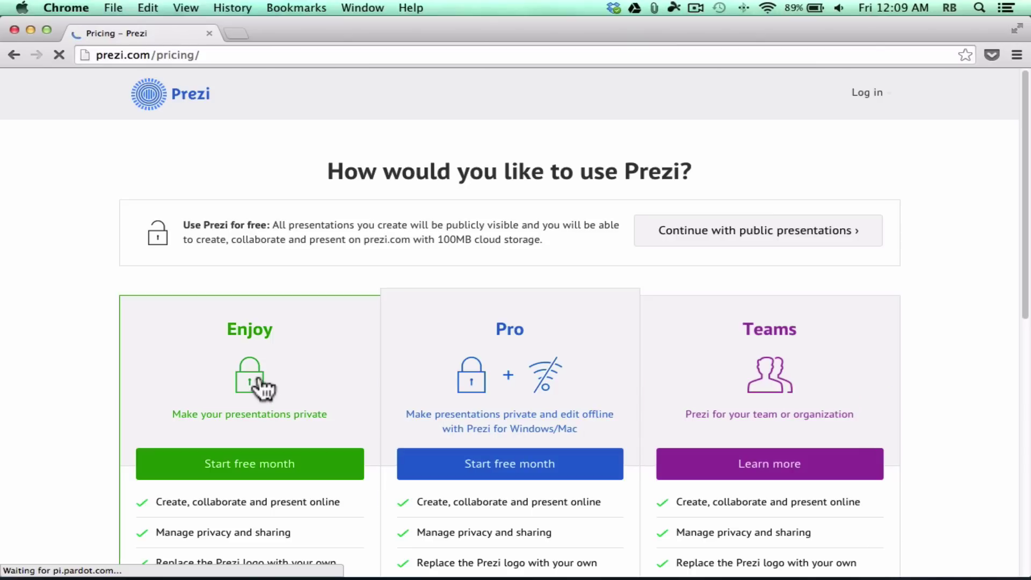
pyautogui.scroll(-2, 260, 385)
pyautogui.scroll(-2, 263, 385)
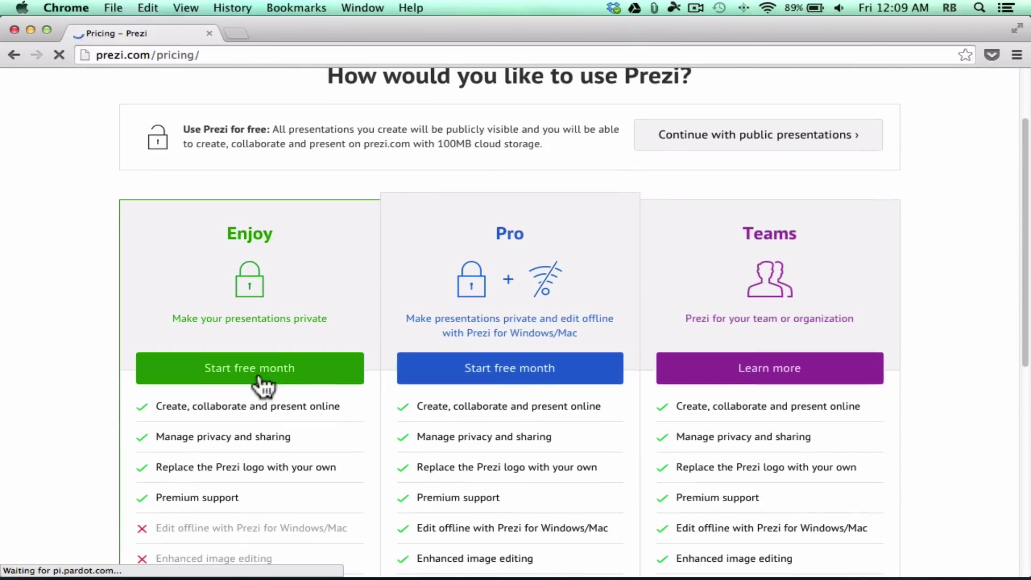
pyautogui.scroll(-10, 247, 440)
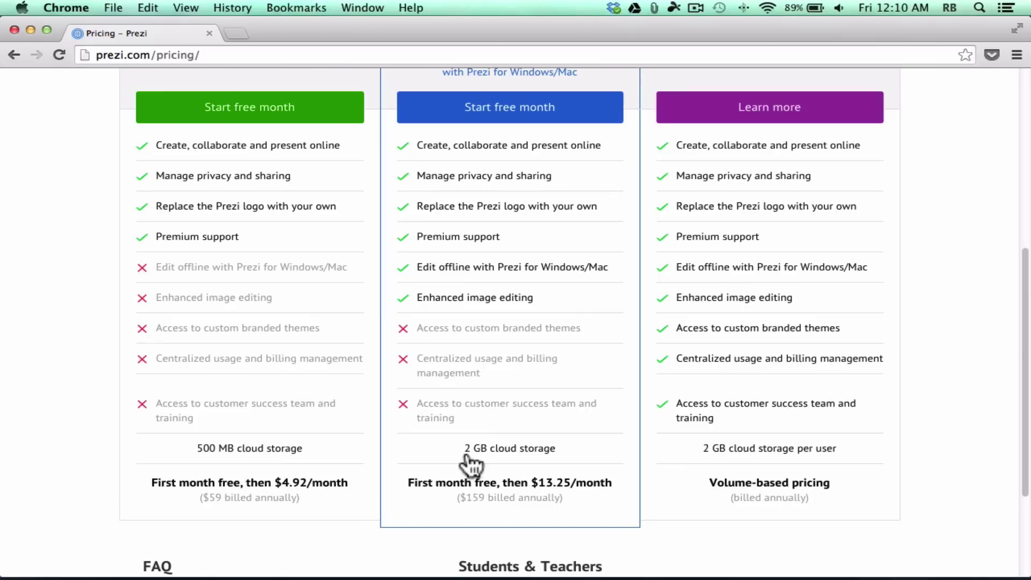
pyautogui.scroll(1, 473, 466)
pyautogui.scroll(3, 472, 466)
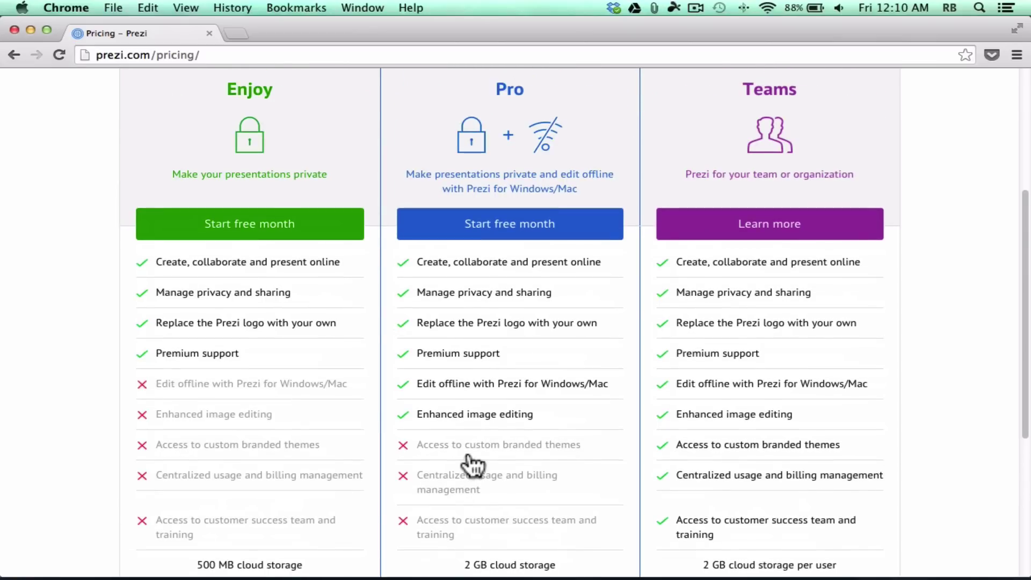
pyautogui.scroll(4, 495, 442)
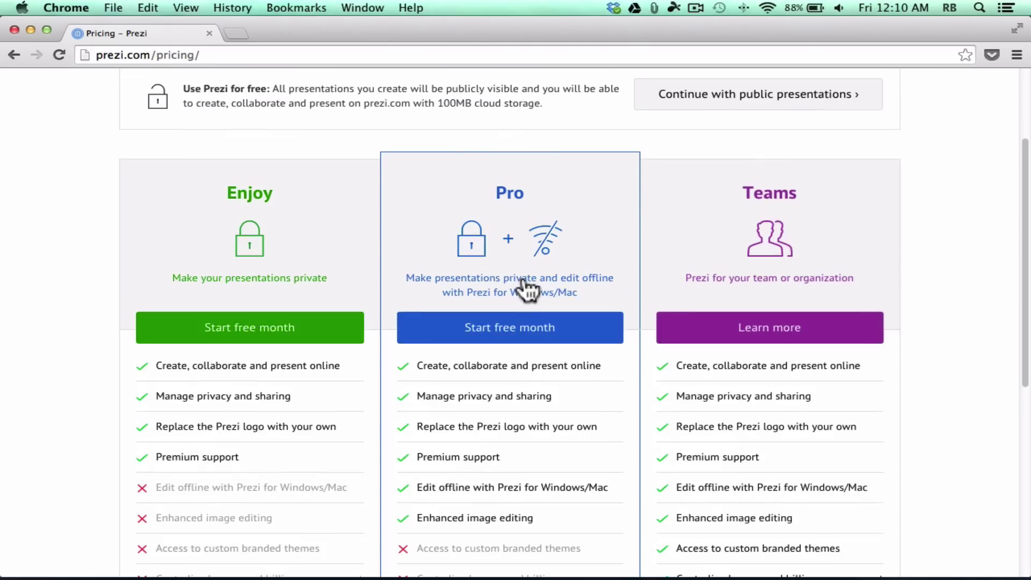
pyautogui.scroll(-12, 527, 288)
pyautogui.scroll(7, 559, 361)
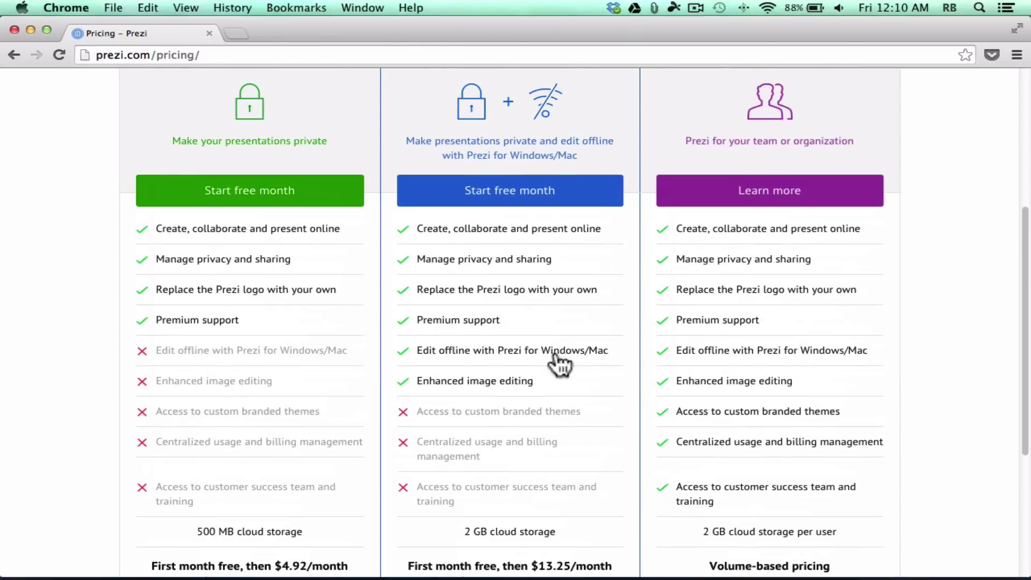
pyautogui.scroll(2, 752, 340)
pyautogui.scroll(2, 766, 325)
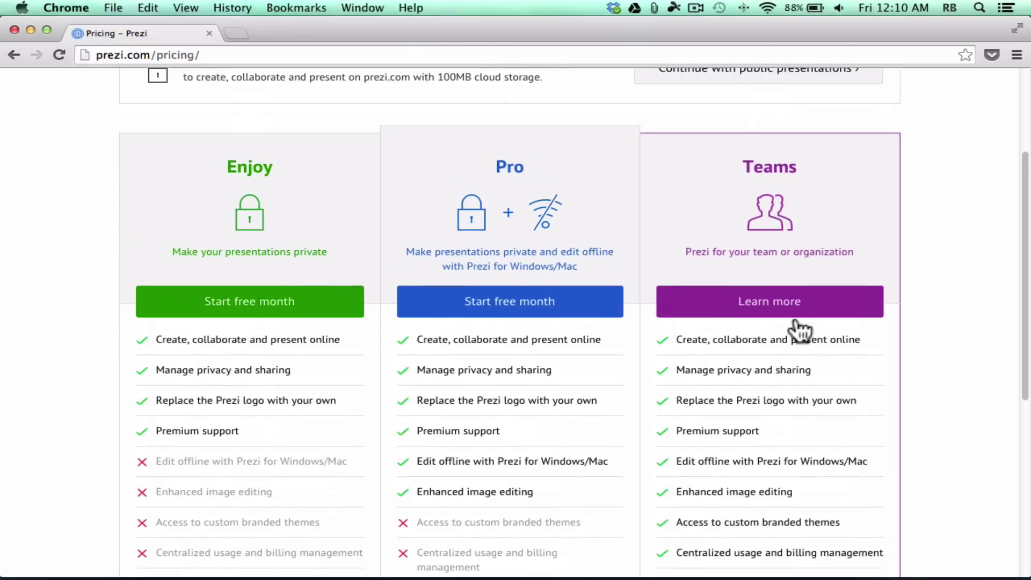
pyautogui.scroll(-9, 800, 329)
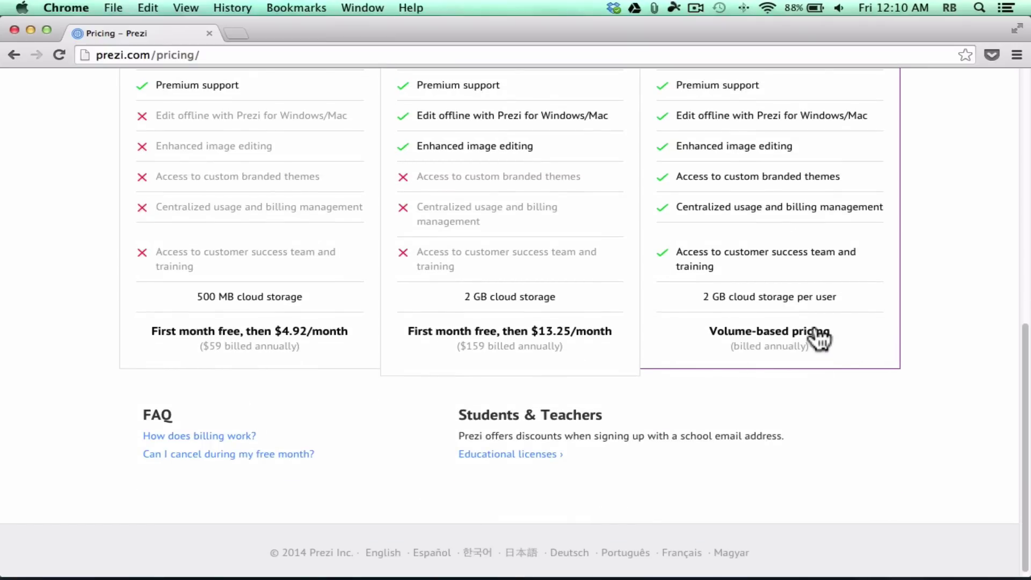
pyautogui.scroll(10, 819, 338)
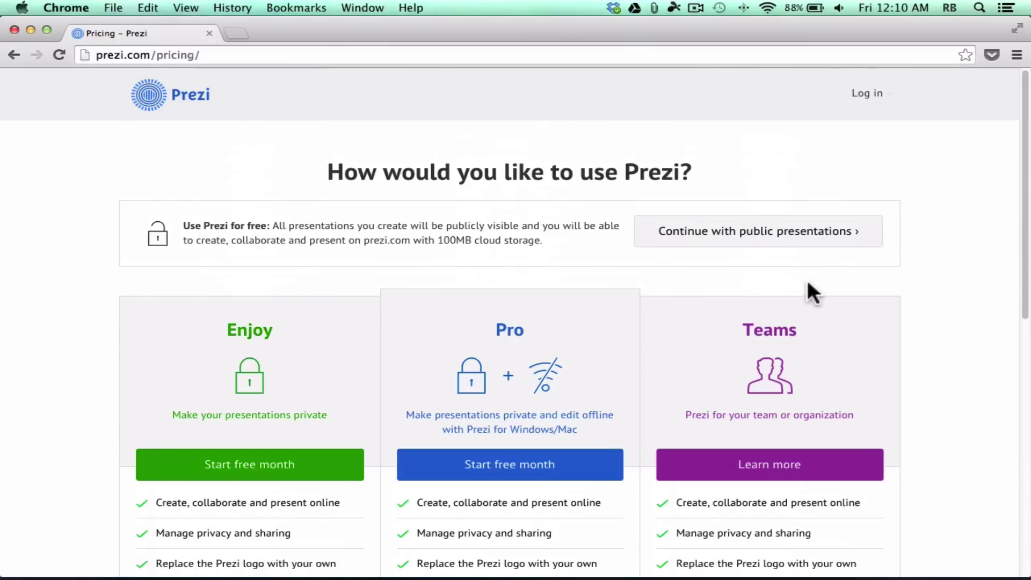
# - Highlight the 'Use Prezi for free' text: public presentations with 100MB of cloud storage
pyautogui.moveTo(189, 226); pyautogui.dragTo(575, 244)
pyautogui.click(575, 243)
pyautogui.moveTo(941, 244); pyautogui.dragTo(301, 217)
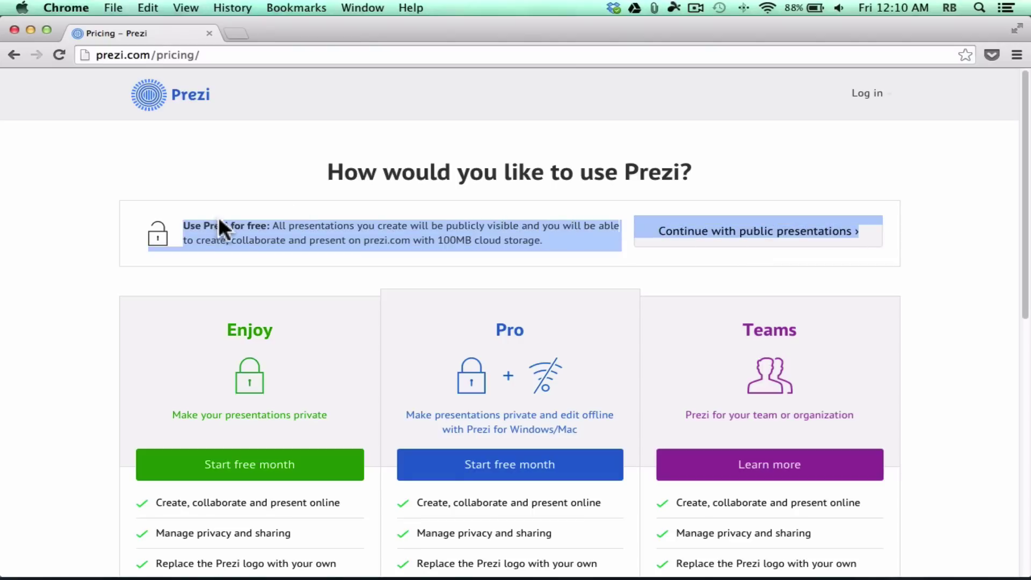
pyautogui.click(919, 242)
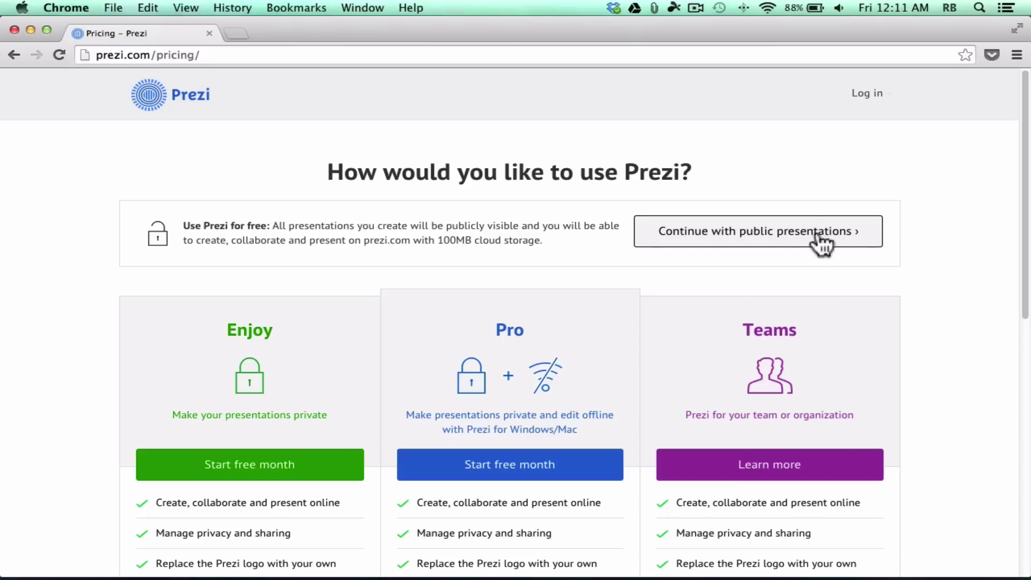
pyautogui.click(783, 236)
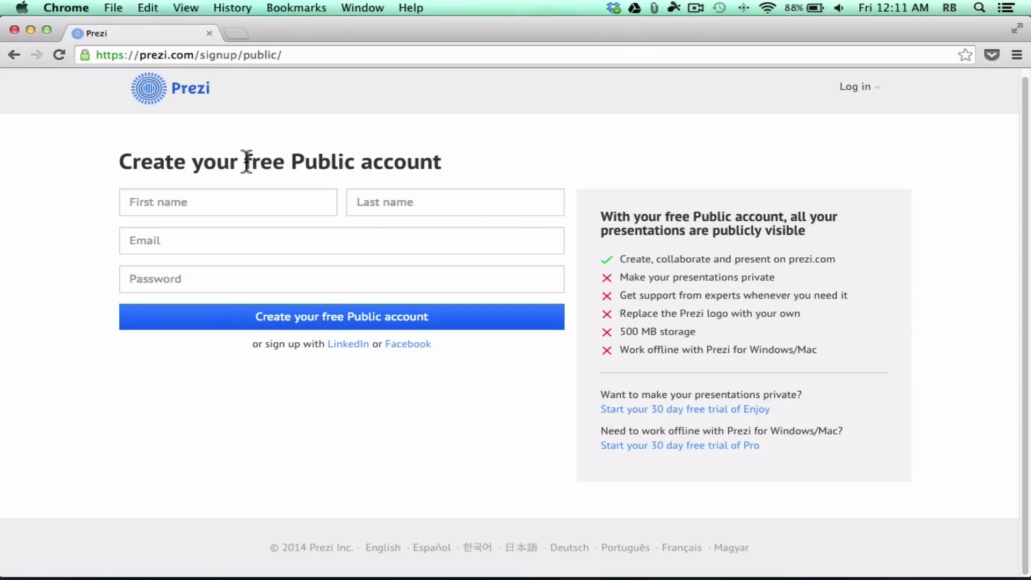
pyautogui.click(15, 54)
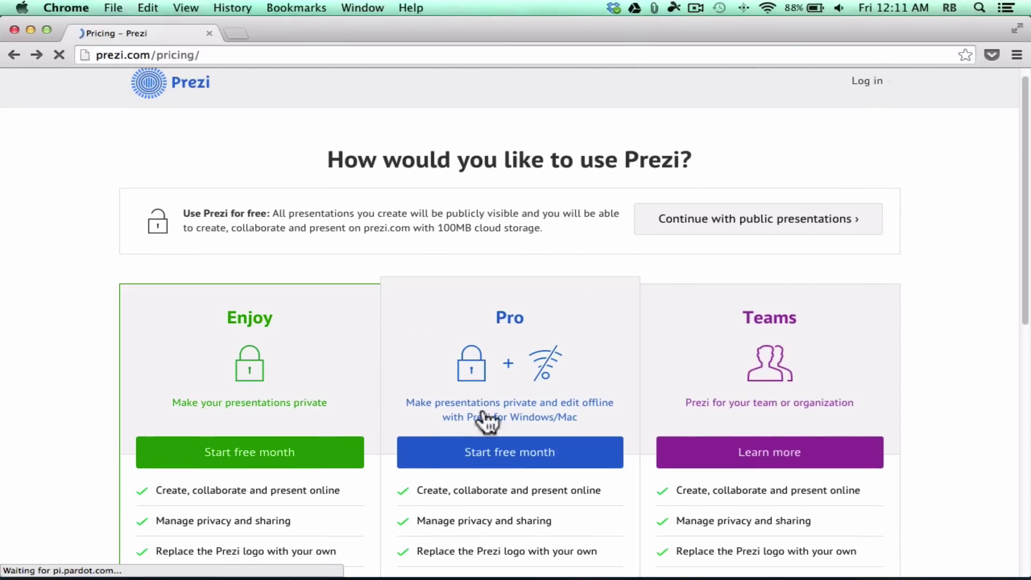
pyautogui.scroll(-10, 794, 428)
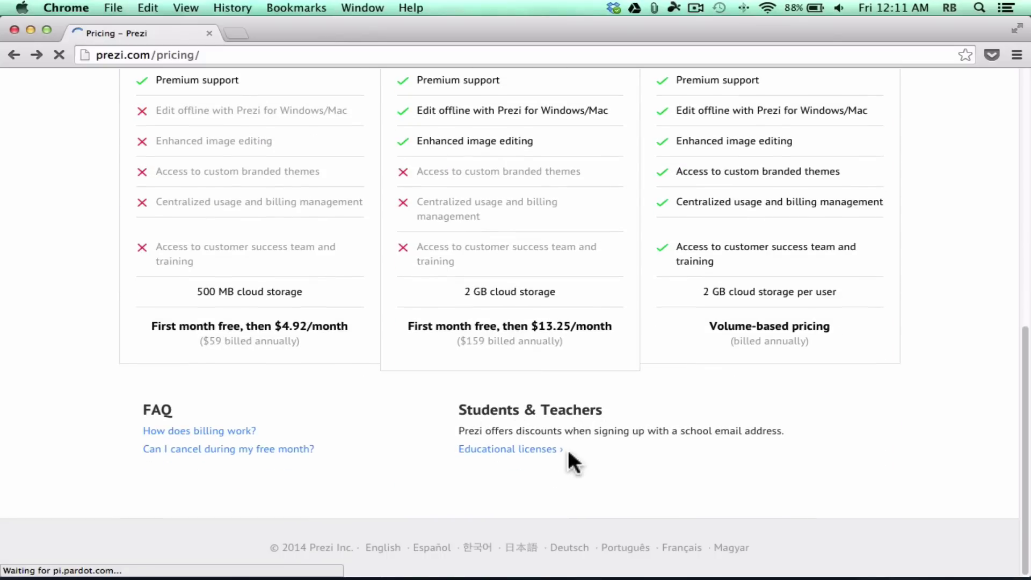
# - Compare the Edu Enjoy, Edu Pro and Edu Teams licences and pick the free Edu Enjoy plan
pyautogui.click(491, 450)
pyautogui.scroll(-3, 369, 374)
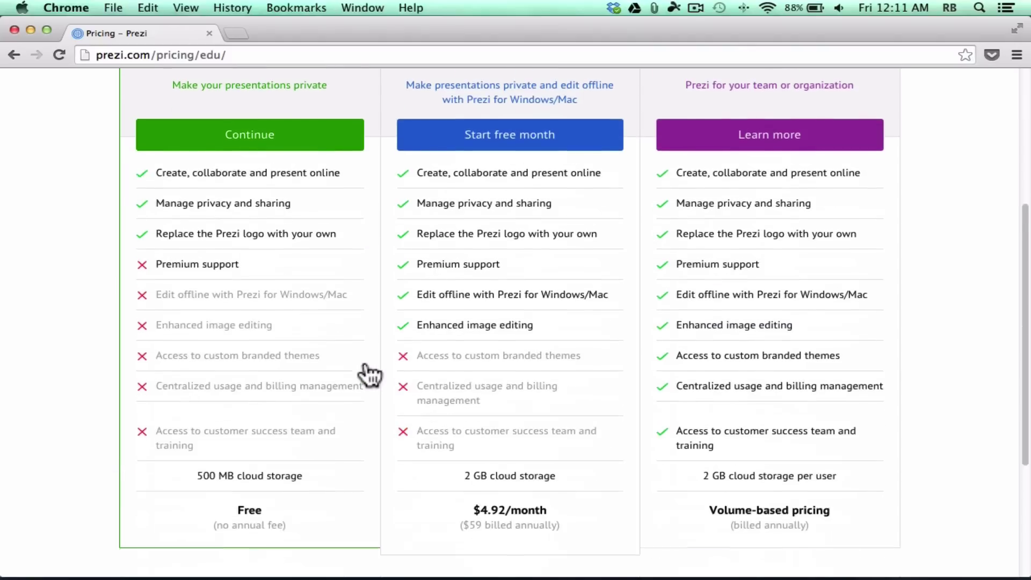
pyautogui.scroll(5, 316, 398)
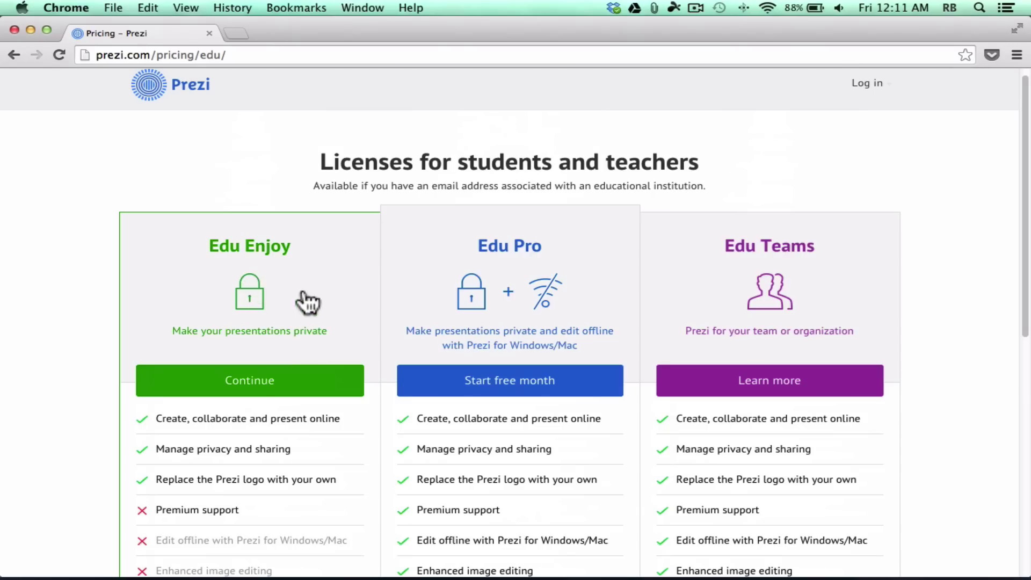
pyautogui.scroll(-3, 276, 357)
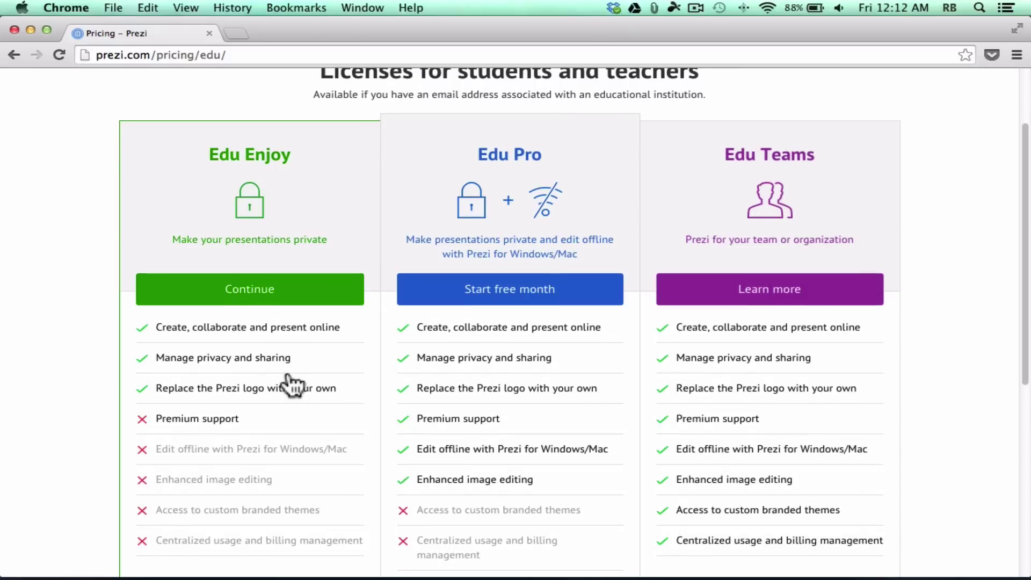
pyautogui.scroll(-3, 288, 378)
pyautogui.scroll(-5, 290, 386)
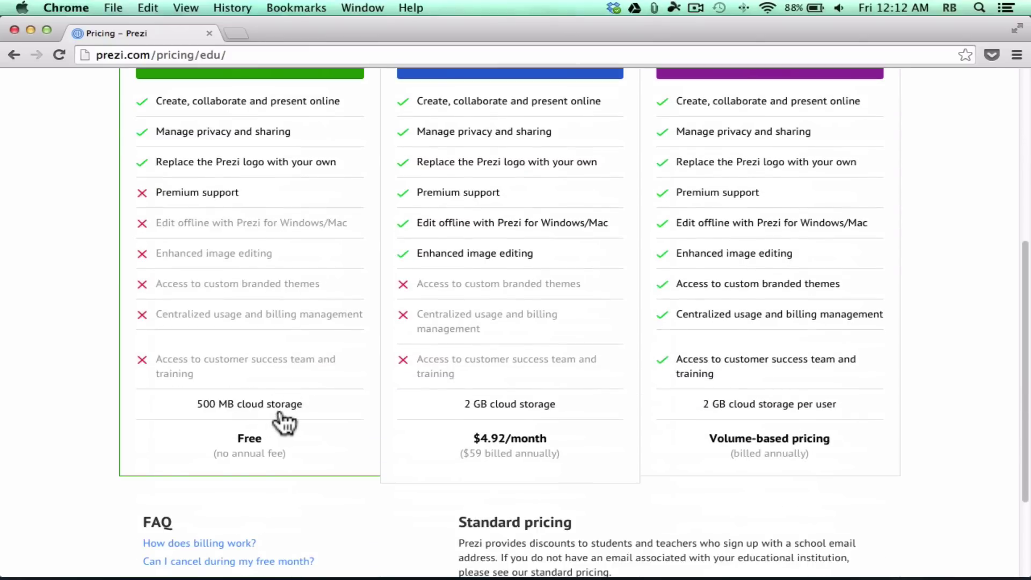
pyautogui.scroll(8, 389, 318)
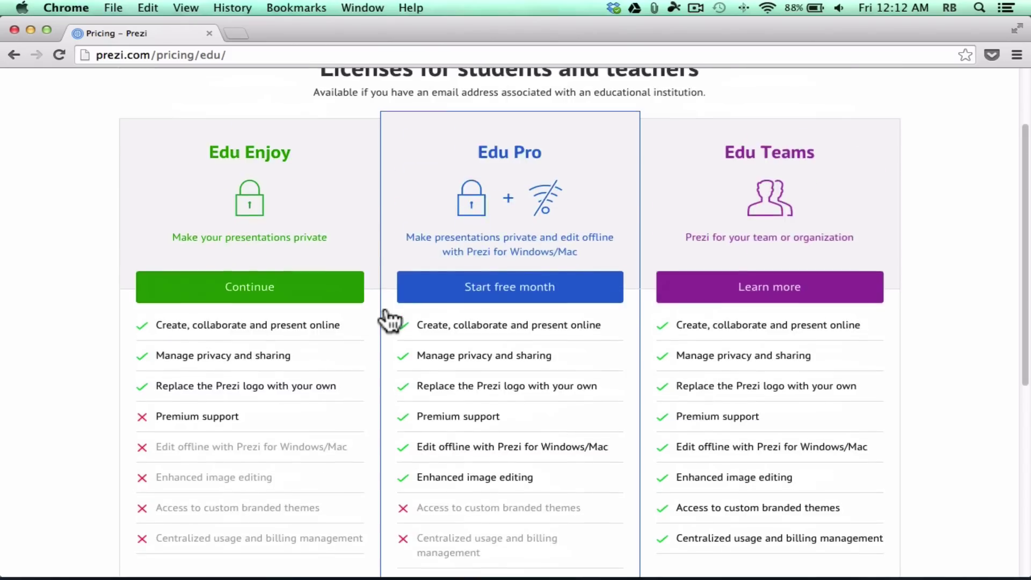
pyautogui.scroll(-6, 290, 266)
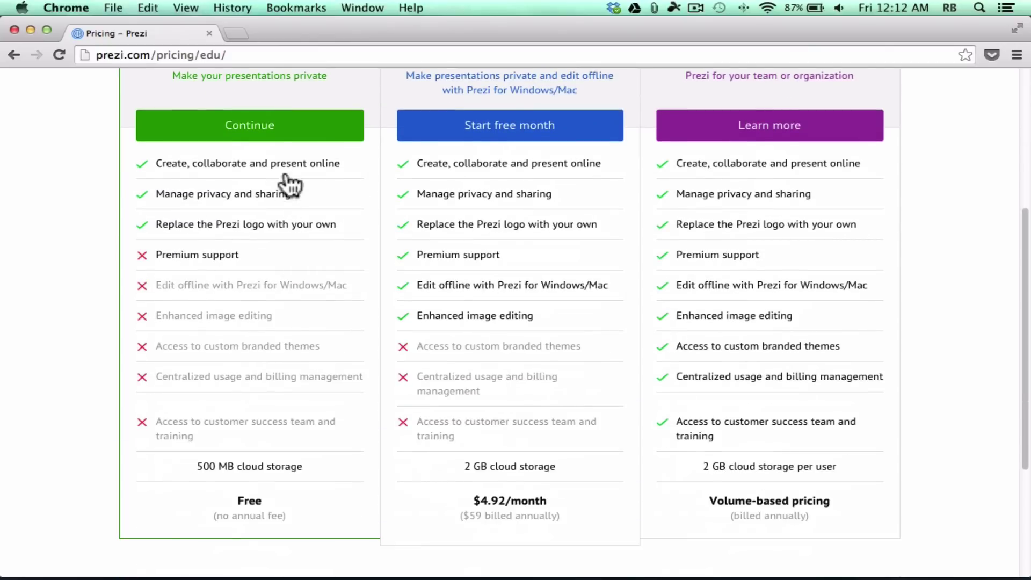
pyautogui.click(218, 129)
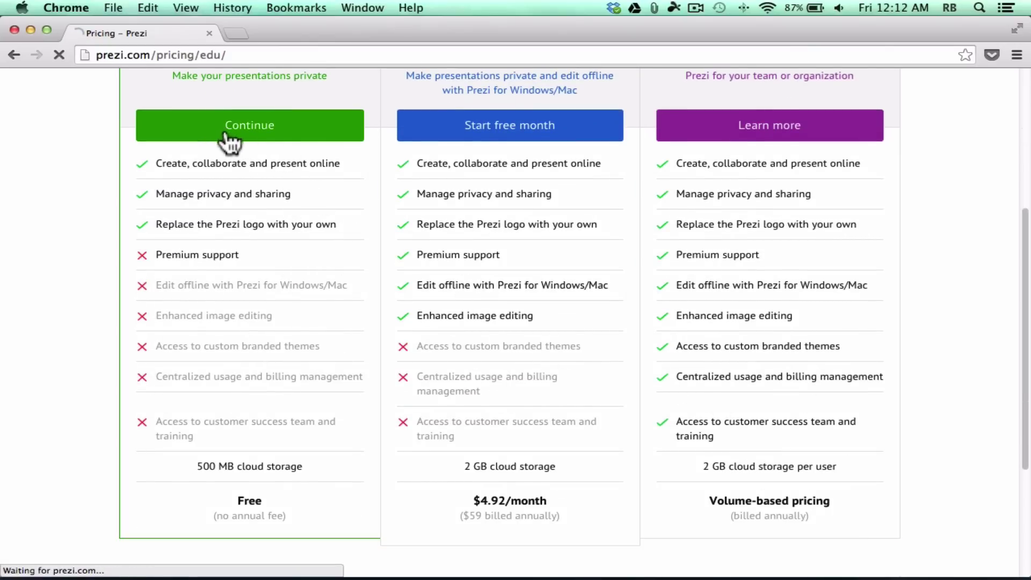
# - Submit the school email field via Verify to reach the Student/Teacher Verification page
pyautogui.click(237, 259)
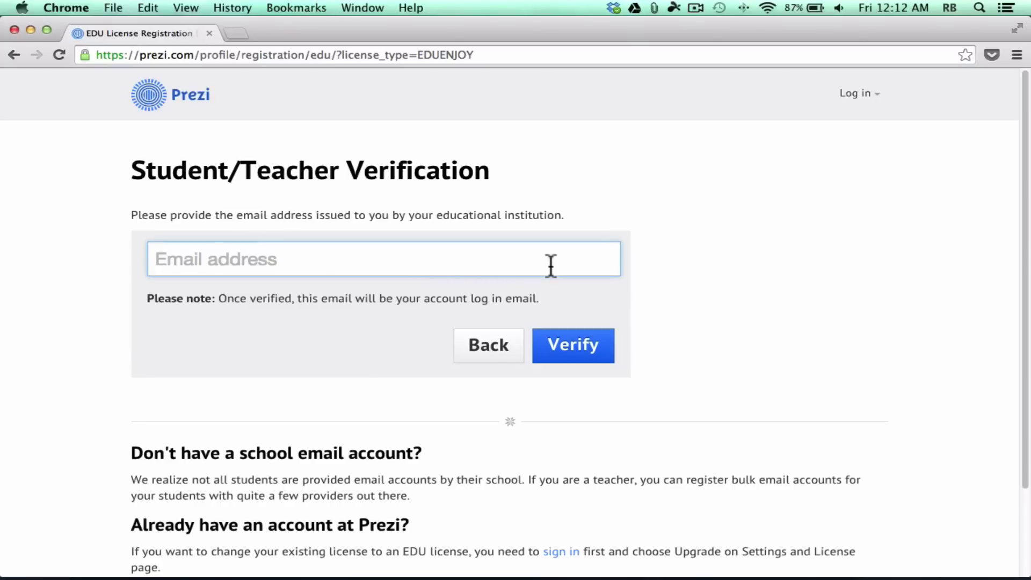
pyautogui.click(570, 358)
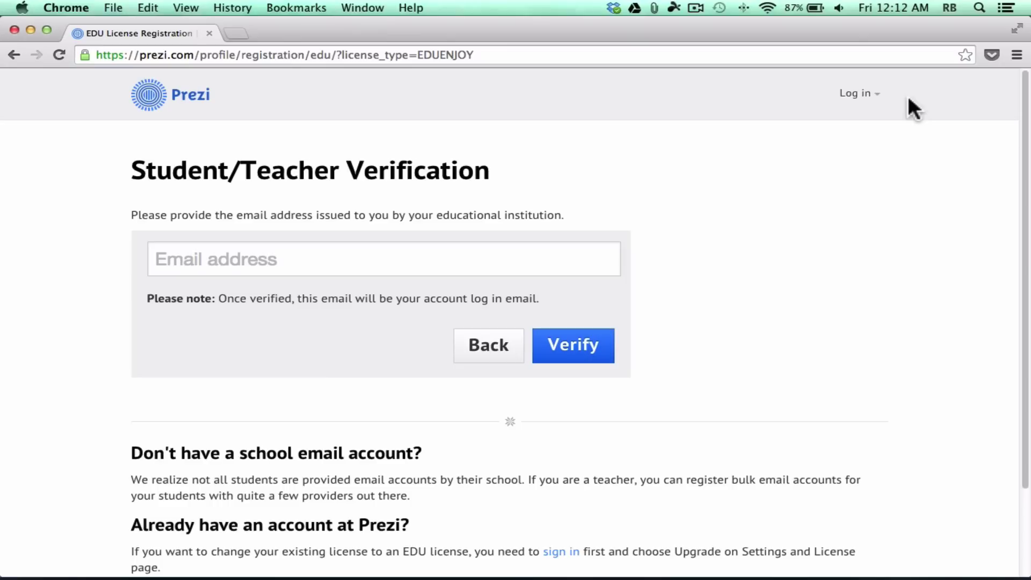
# - Log in, glance at Learn & Support, then return to the All prezis dashboard with 117 prezis
pyautogui.click(853, 97)
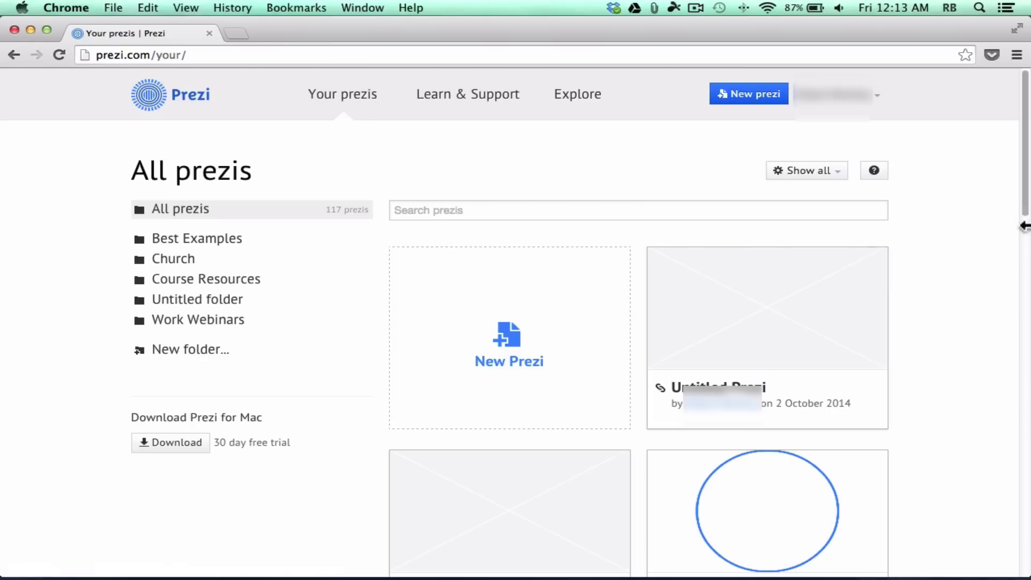
pyautogui.moveTo(1026, 202); pyautogui.dragTo(1025, 189)
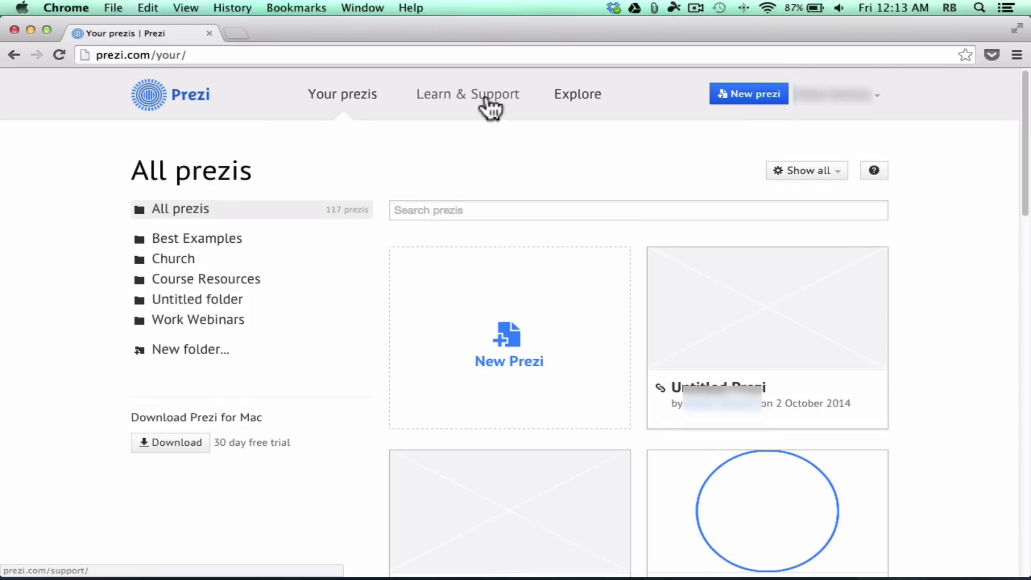
pyautogui.click(506, 97)
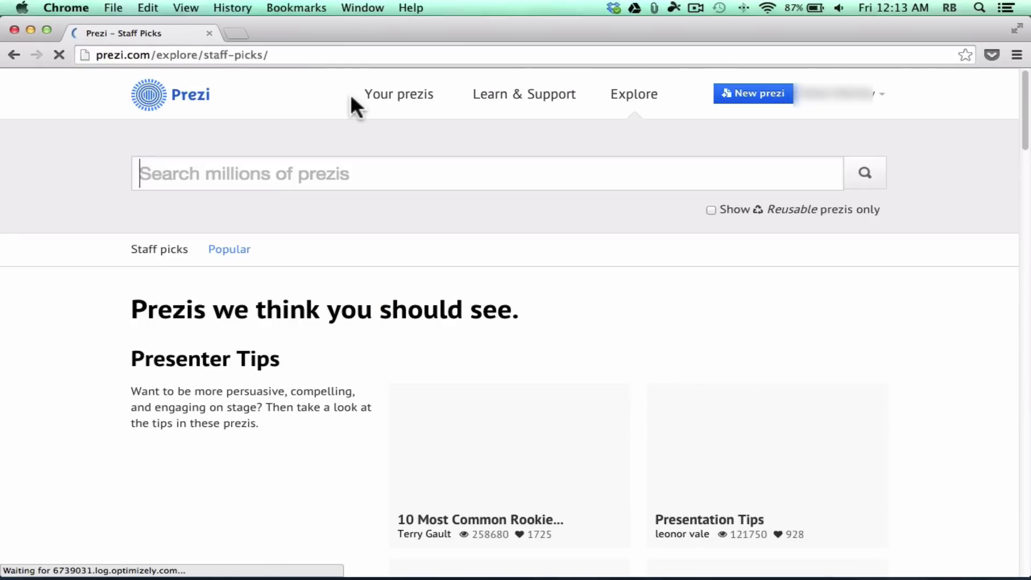
pyautogui.click(382, 99)
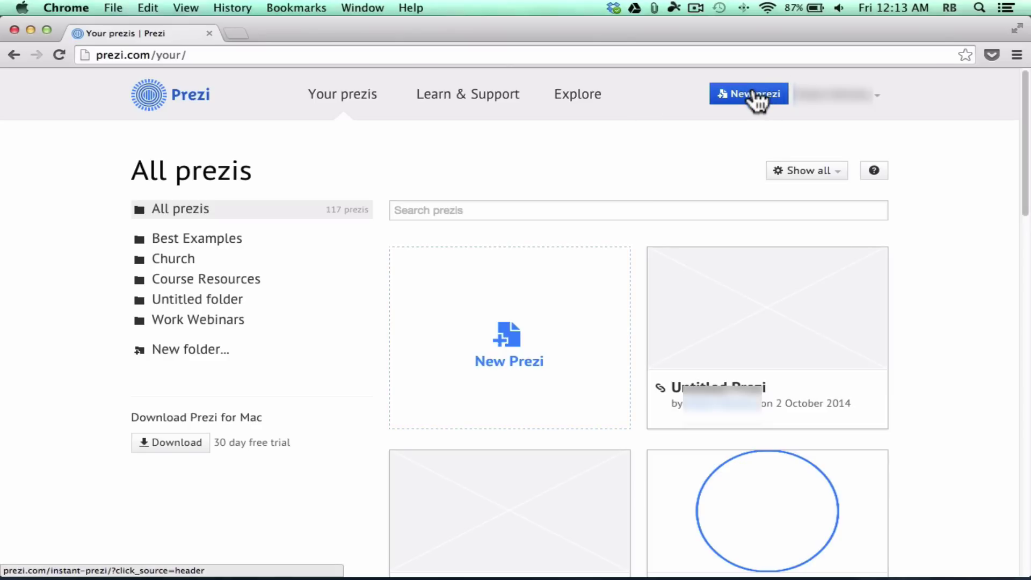
# - Start a new Untitled Prezi and browse the Latest and Popular templates in the chooser
pyautogui.click(505, 349)
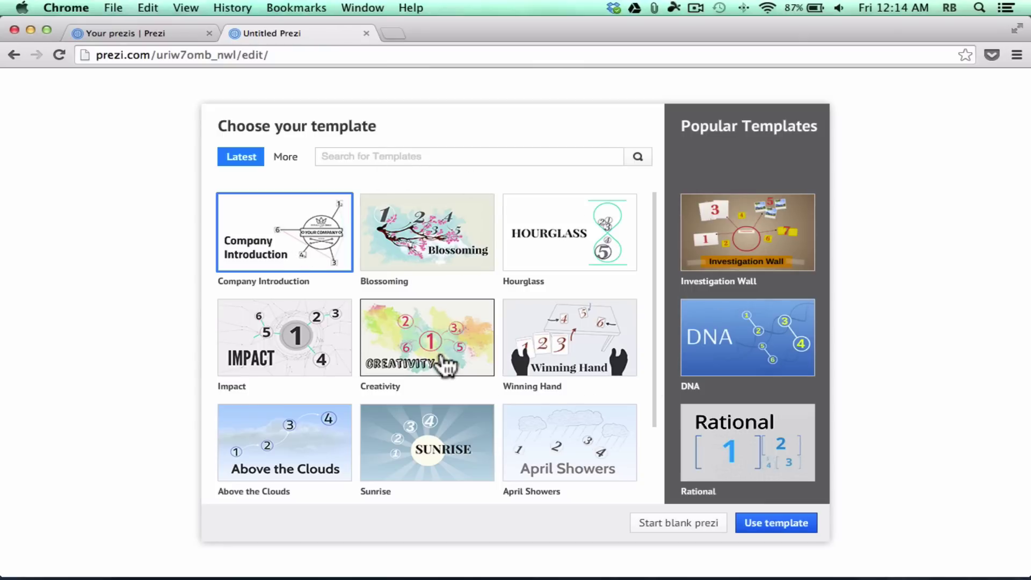
pyautogui.scroll(-3, 334, 361)
pyautogui.scroll(3, 339, 372)
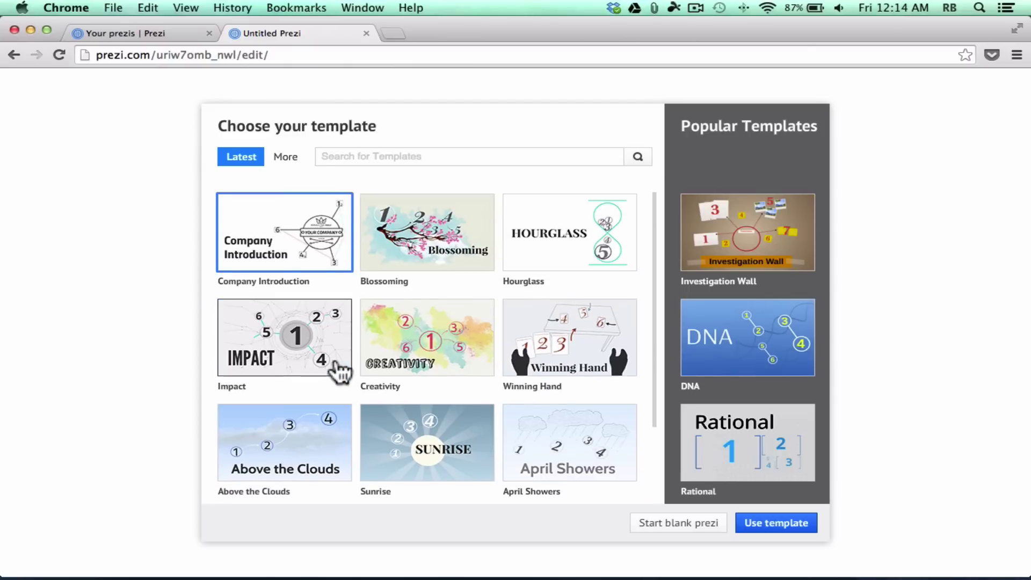
pyautogui.scroll(-1, 570, 211)
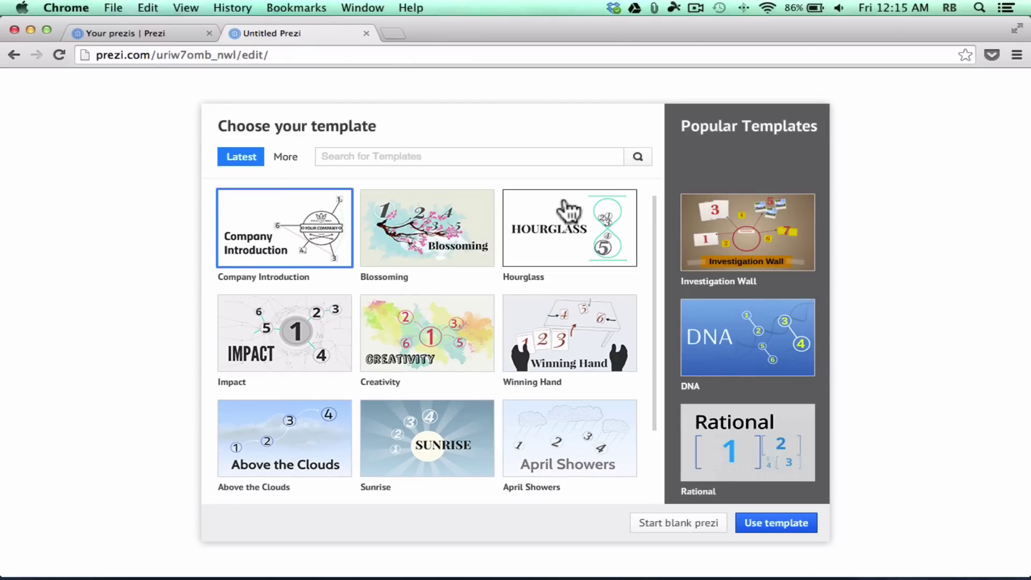
# - Skip the templates and begin with a blank prezi holding one circle frame
pyautogui.click(679, 524)
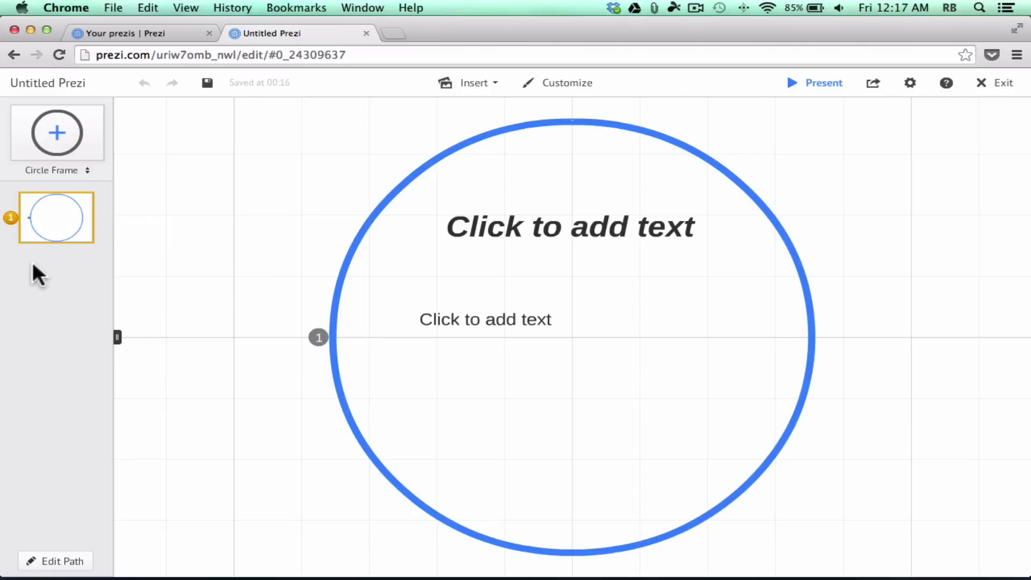
pyautogui.scroll(-10, 586, 262)
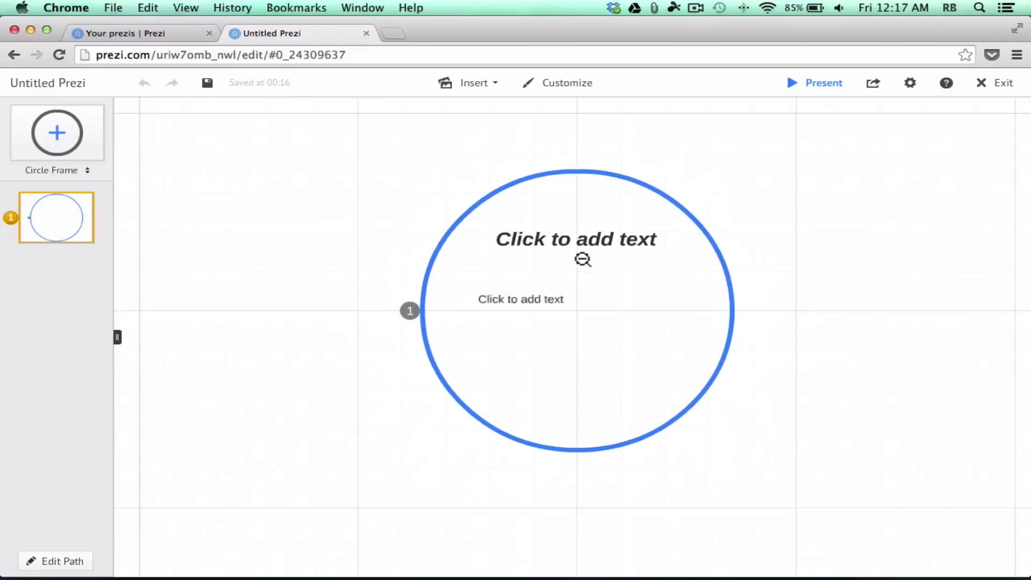
pyautogui.scroll(-6, 583, 260)
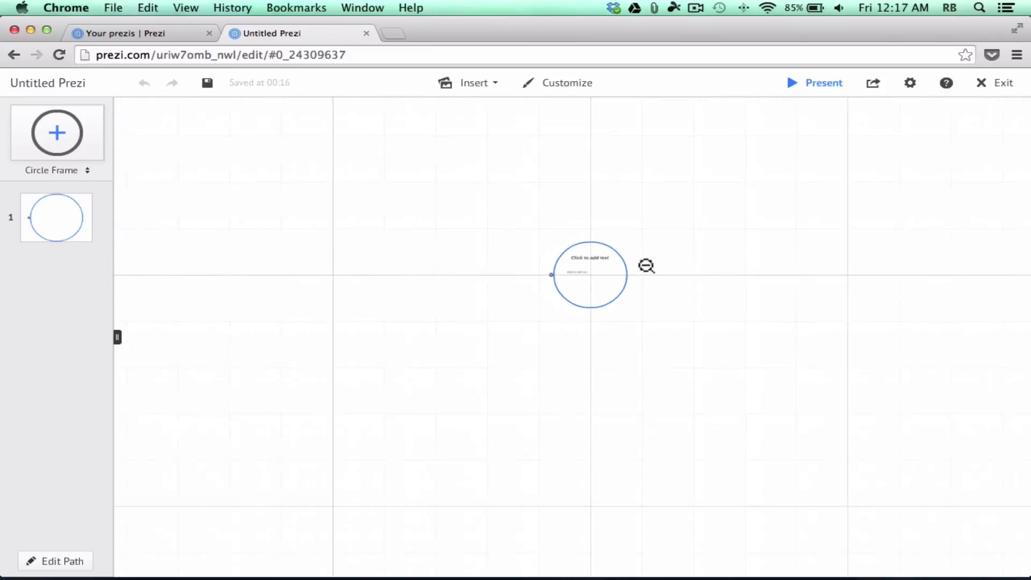
pyautogui.scroll(-5, 765, 322)
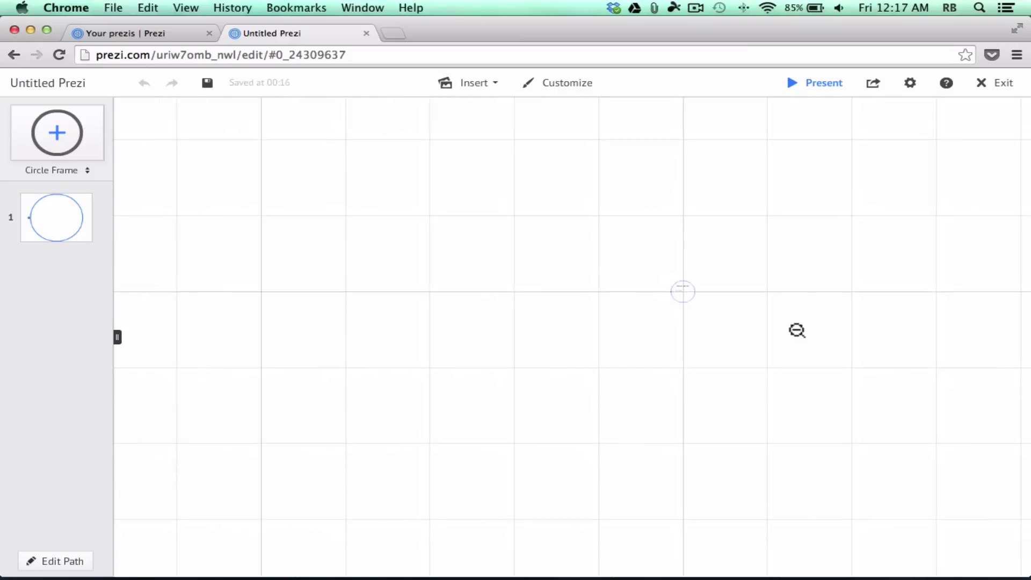
pyautogui.moveTo(804, 344); pyautogui.dragTo(722, 337)
pyautogui.scroll(-6, 655, 320)
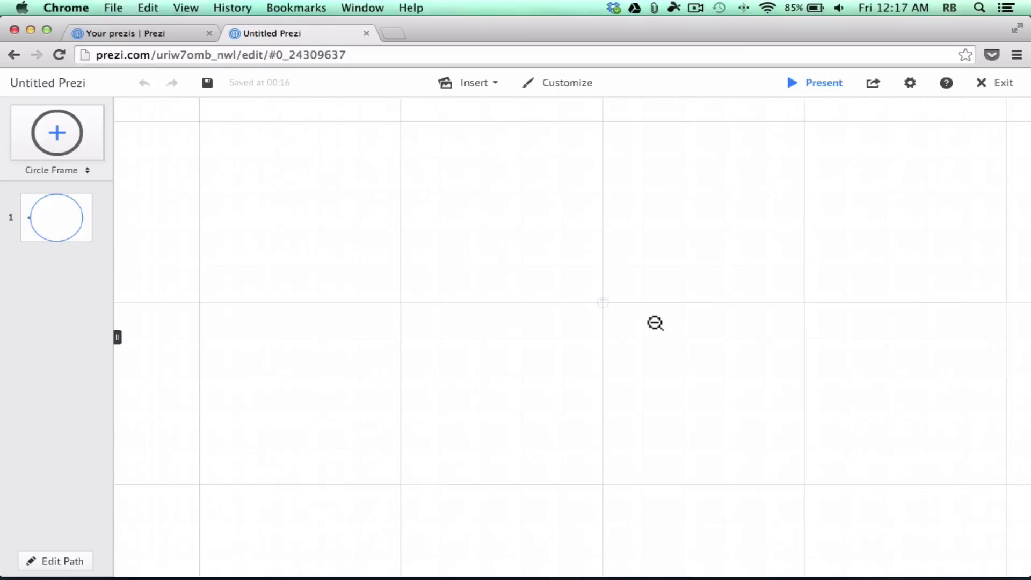
pyautogui.scroll(10, 580, 290)
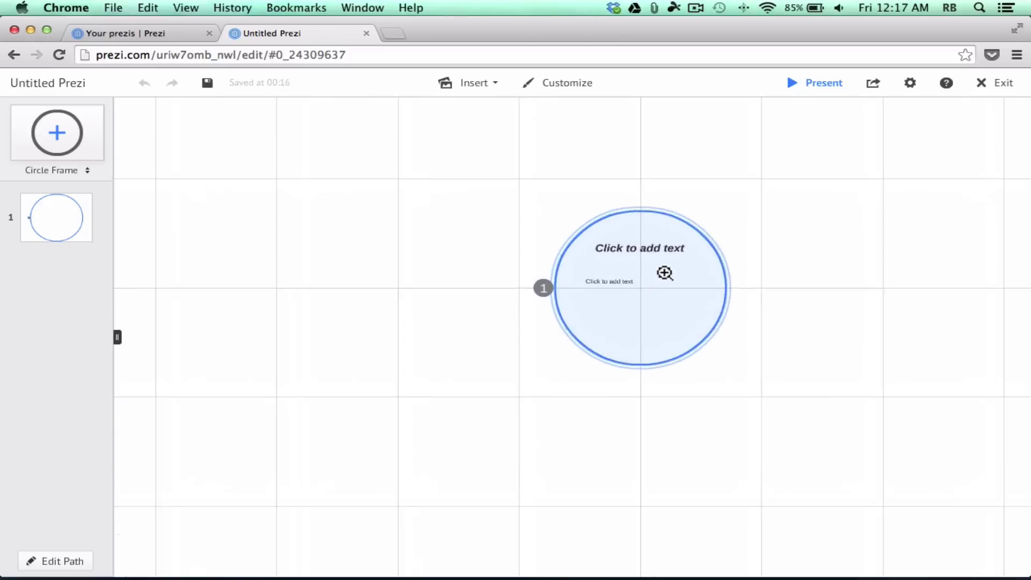
pyautogui.scroll(8, 580, 245)
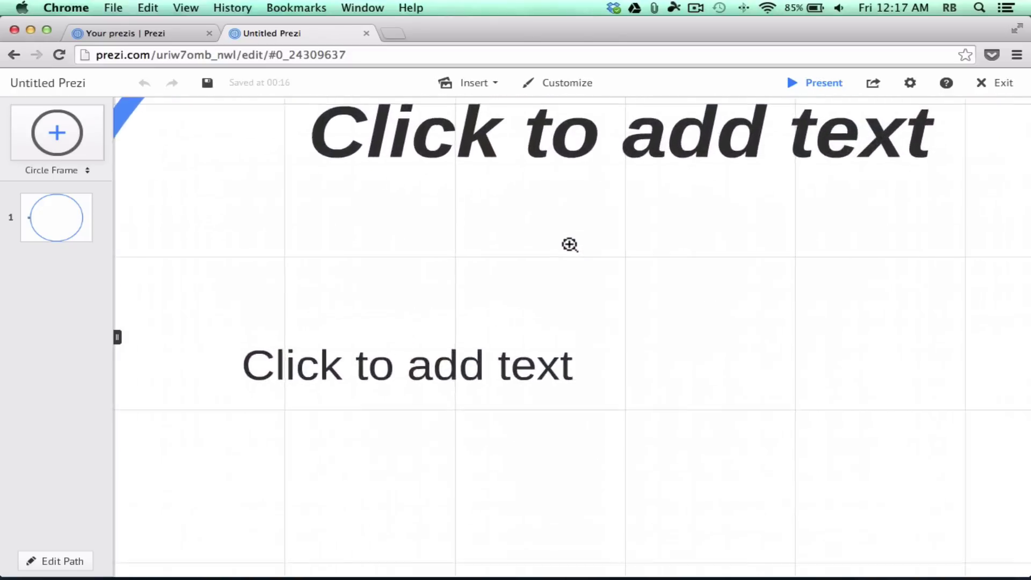
pyautogui.scroll(8, 567, 249)
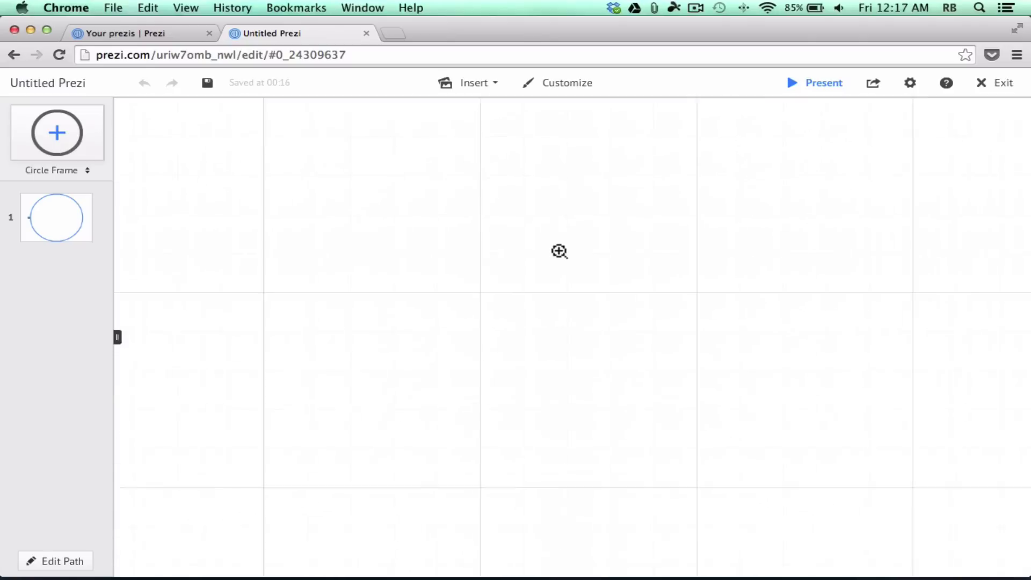
pyautogui.scroll(6, 556, 251)
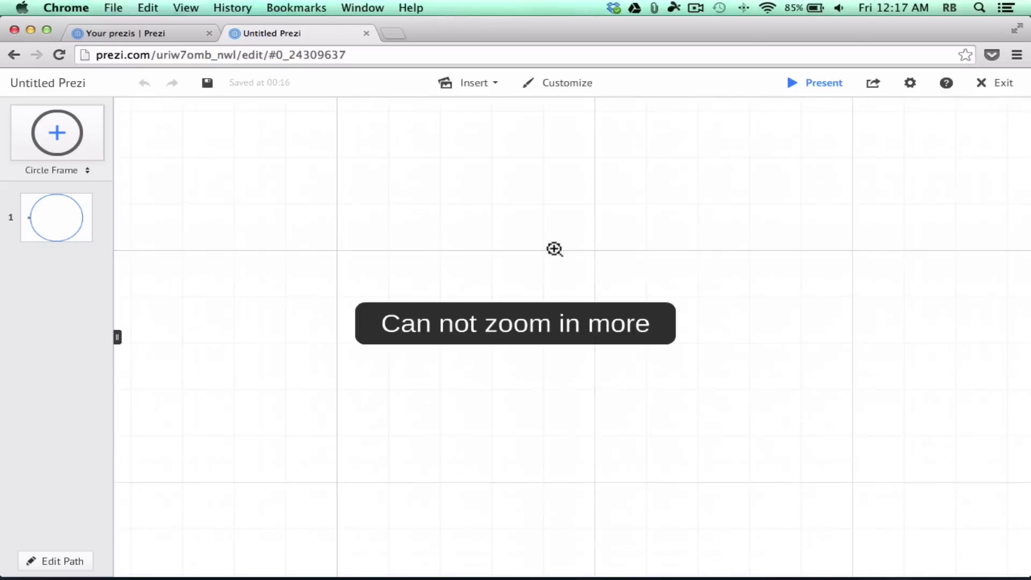
pyautogui.scroll(-5, 558, 263)
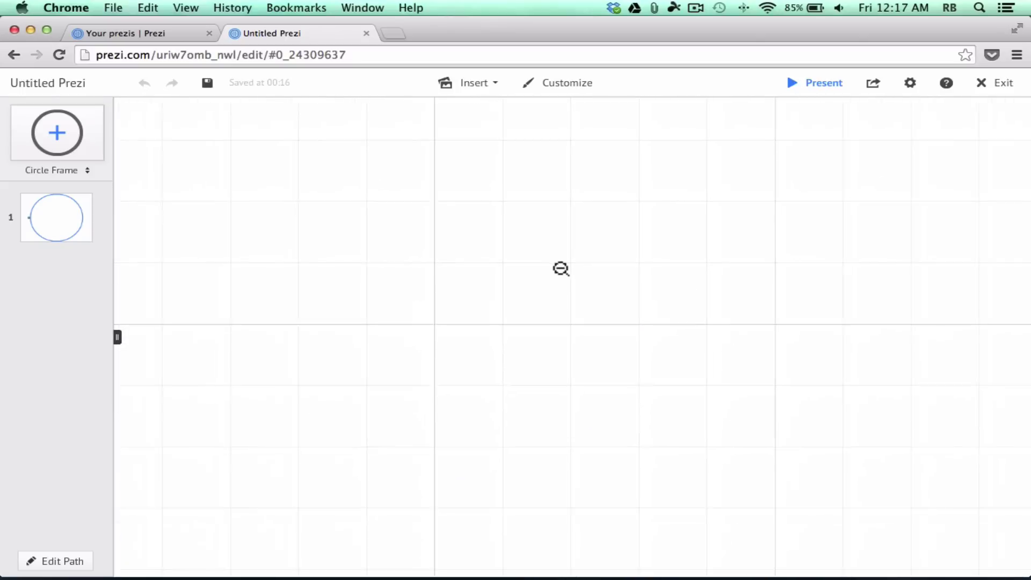
pyautogui.scroll(-6, 561, 282)
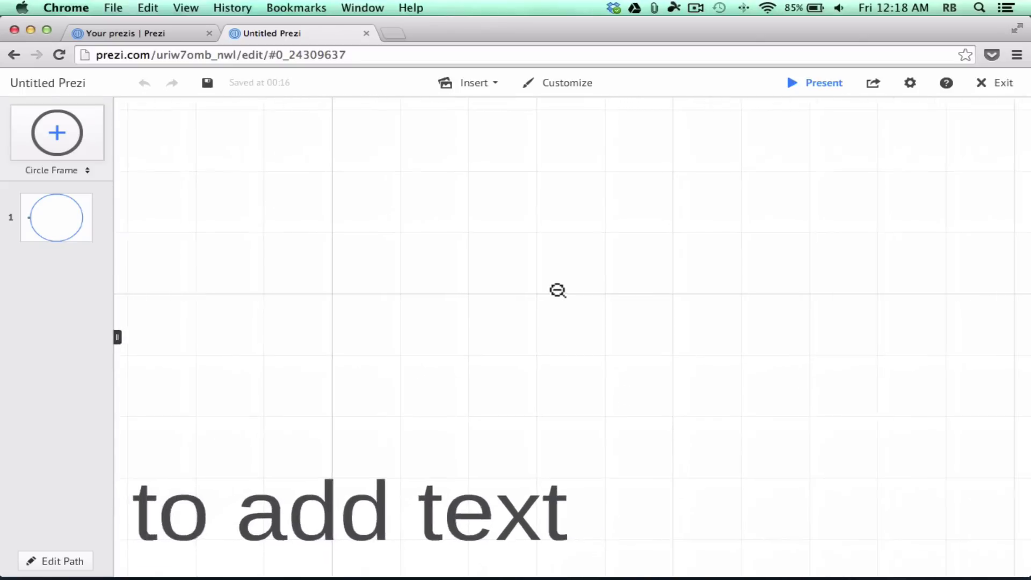
pyautogui.scroll(-5, 557, 293)
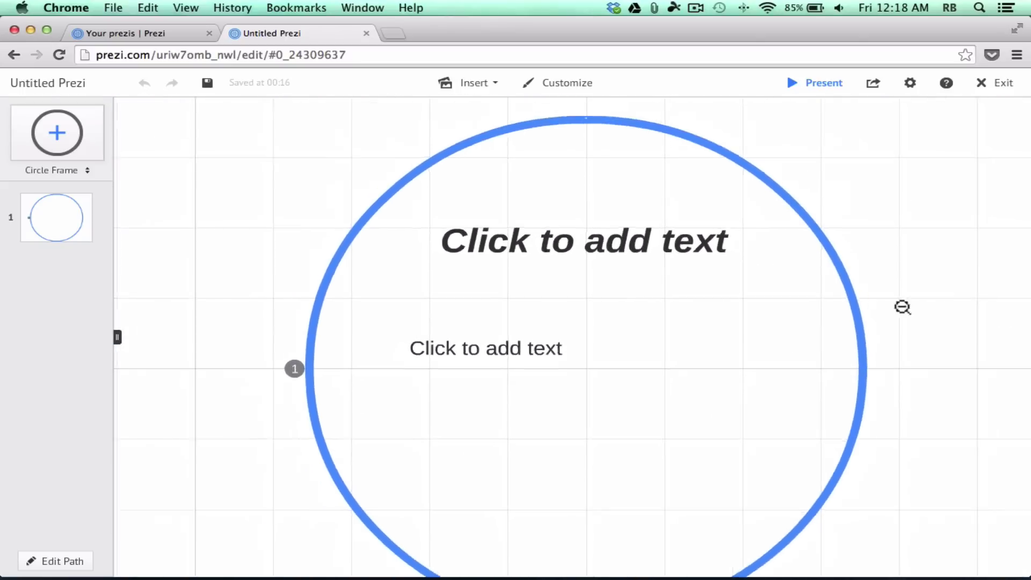
pyautogui.scroll(4, 877, 256)
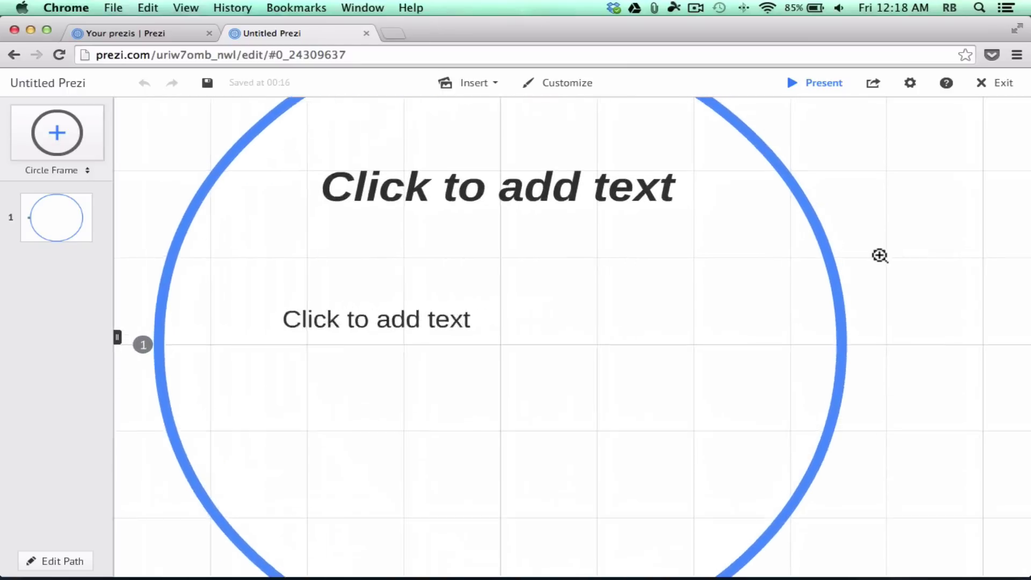
pyautogui.scroll(-4, 870, 262)
pyautogui.scroll(-2, 870, 264)
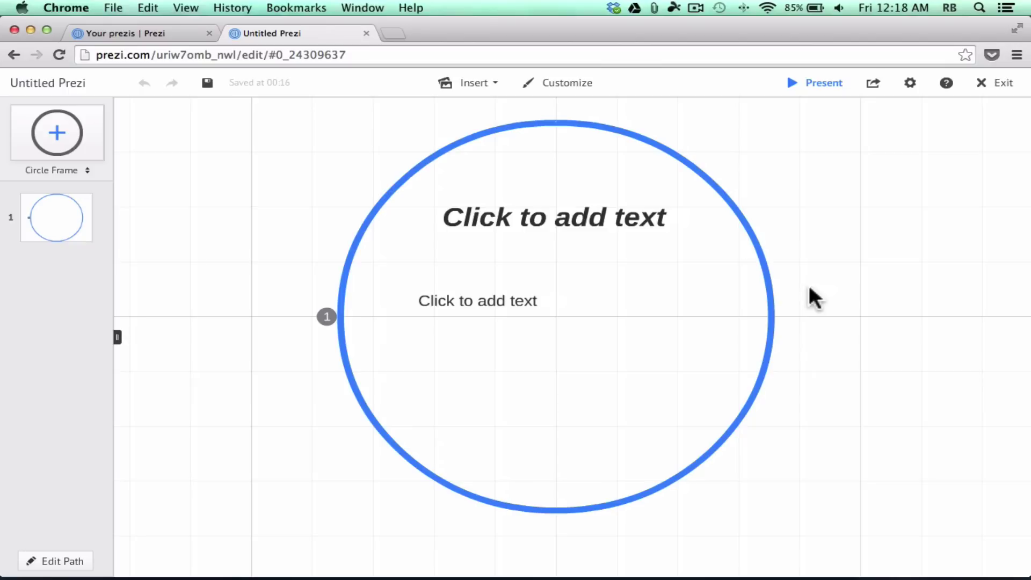
pyautogui.moveTo(809, 288); pyautogui.dragTo(876, 304)
pyautogui.moveTo(357, 205); pyautogui.dragTo(326, 169)
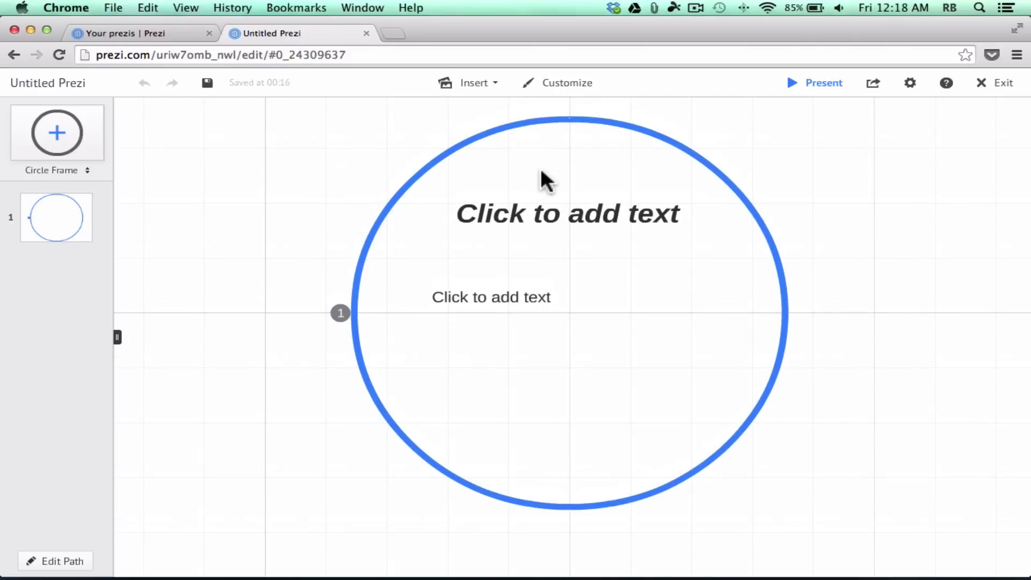
pyautogui.moveTo(569, 169); pyautogui.dragTo(523, 189)
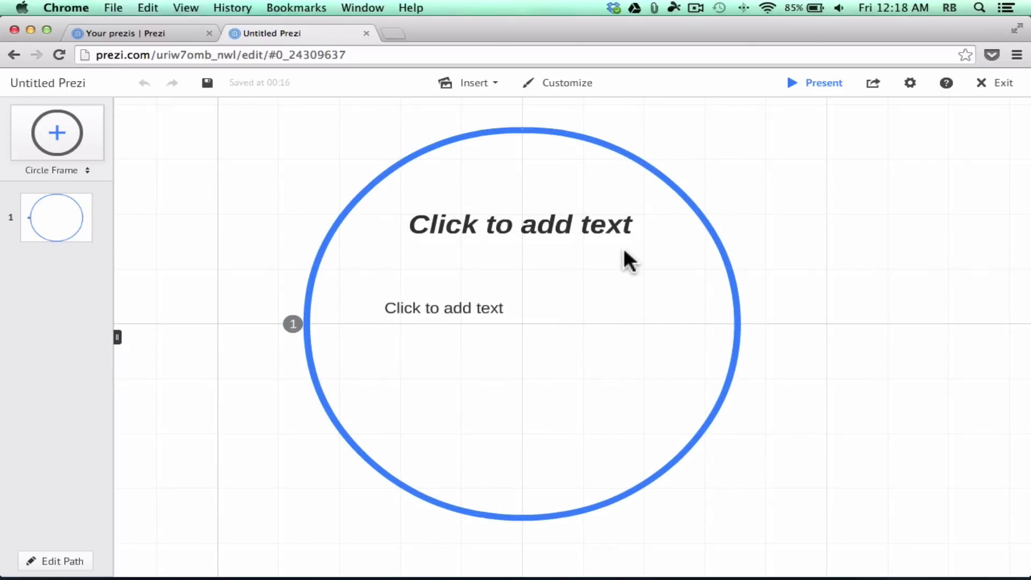
pyautogui.scroll(10, 618, 245)
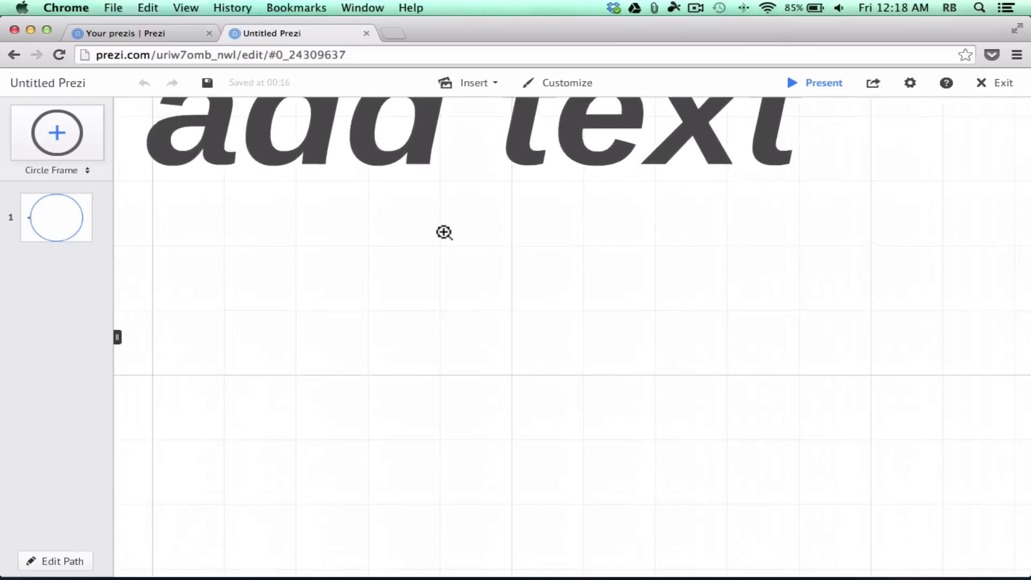
pyautogui.scroll(-10, 444, 232)
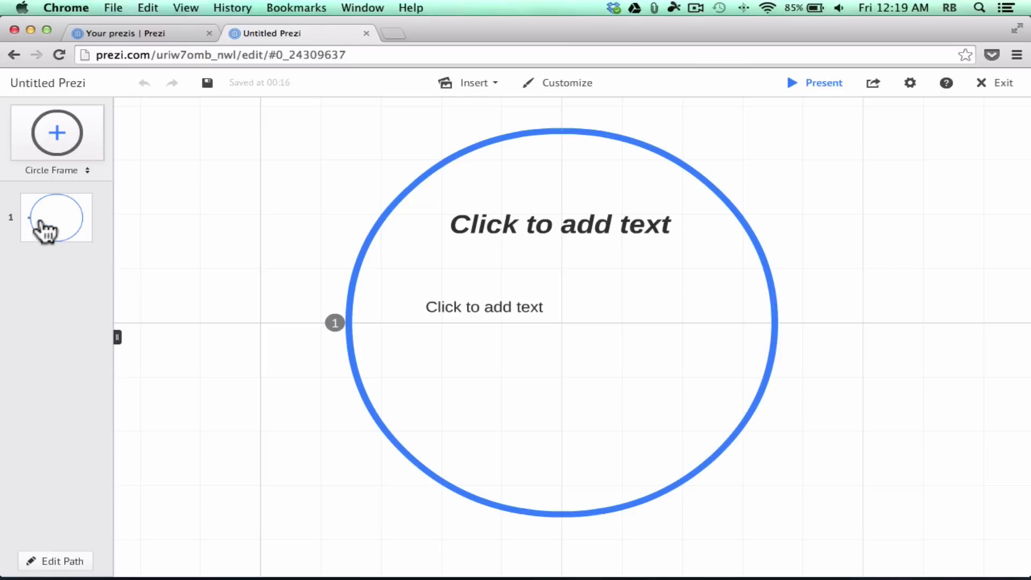
pyautogui.moveTo(41, 226)
pyautogui.mouseDown()
pyautogui.moveTo(41, 235)
pyautogui.moveTo(39, 214)
pyautogui.mouseUp()
pyautogui.click(61, 220)
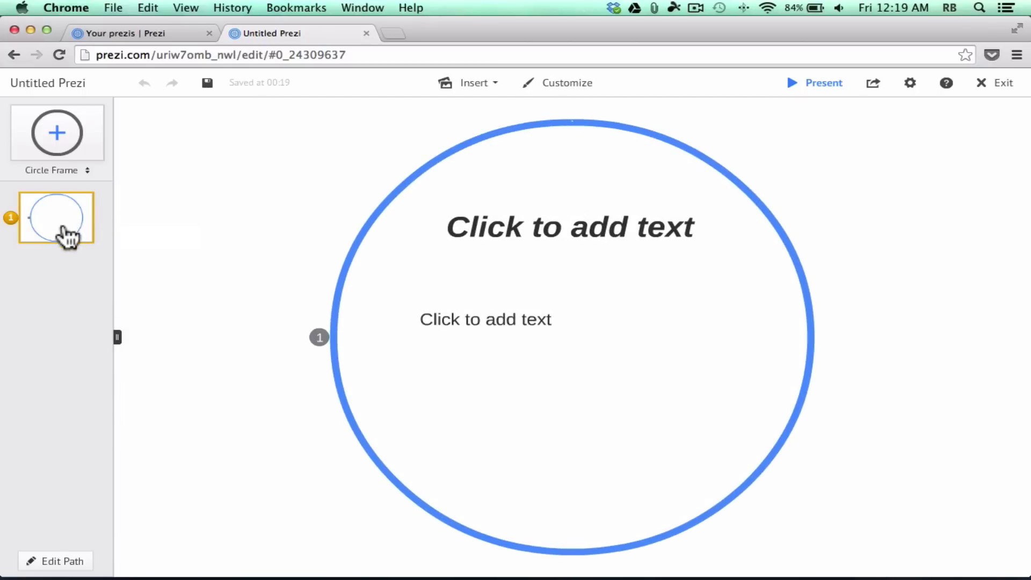
pyautogui.click(60, 264)
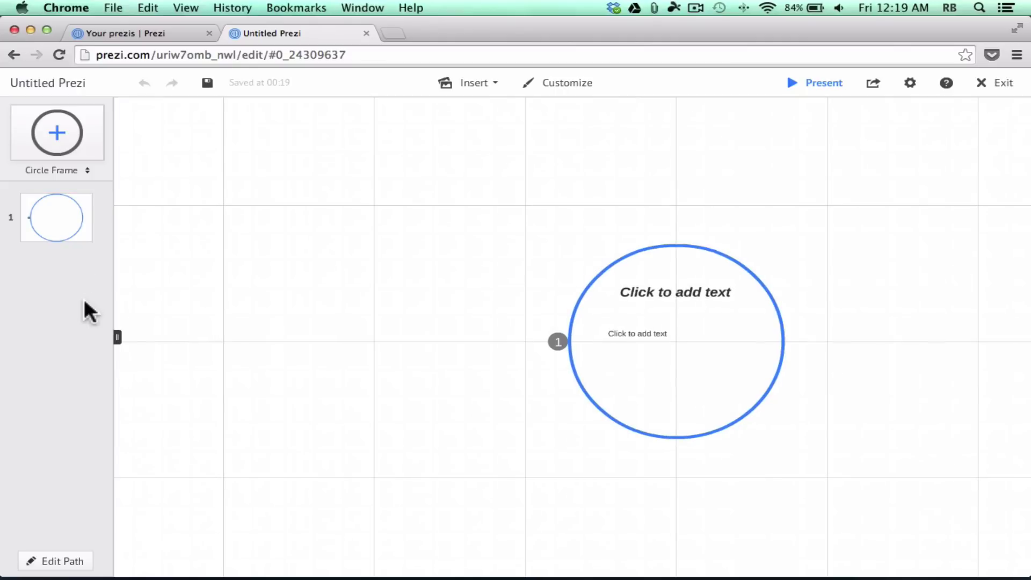
pyautogui.click(63, 232)
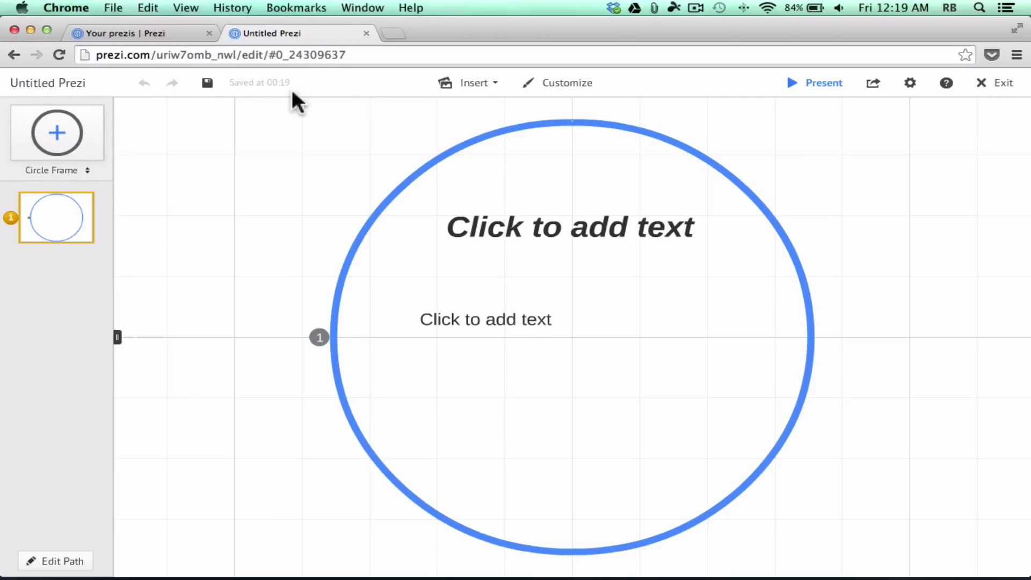
pyautogui.click(480, 87)
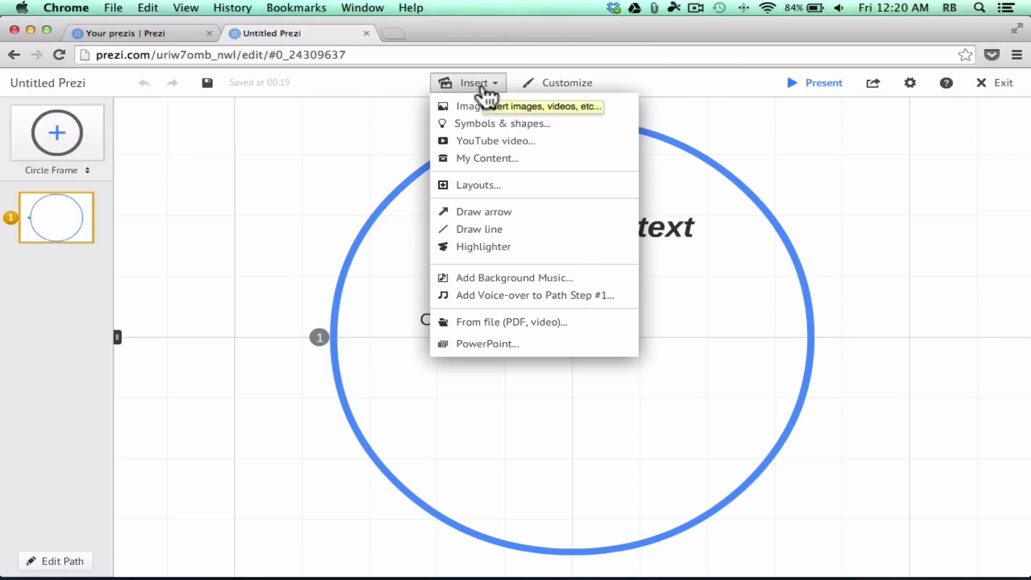
pyautogui.click(590, 88)
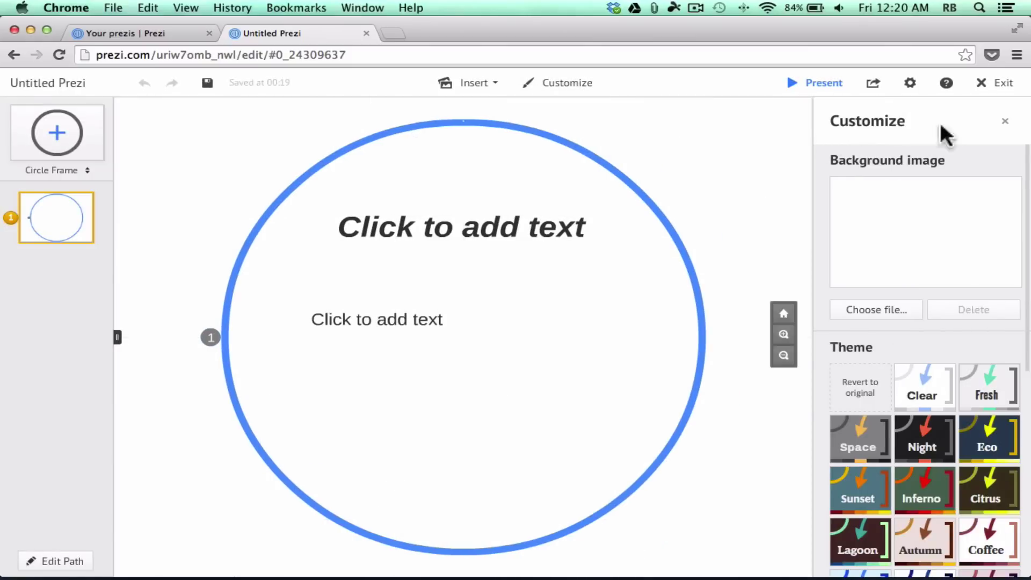
pyautogui.click(1005, 122)
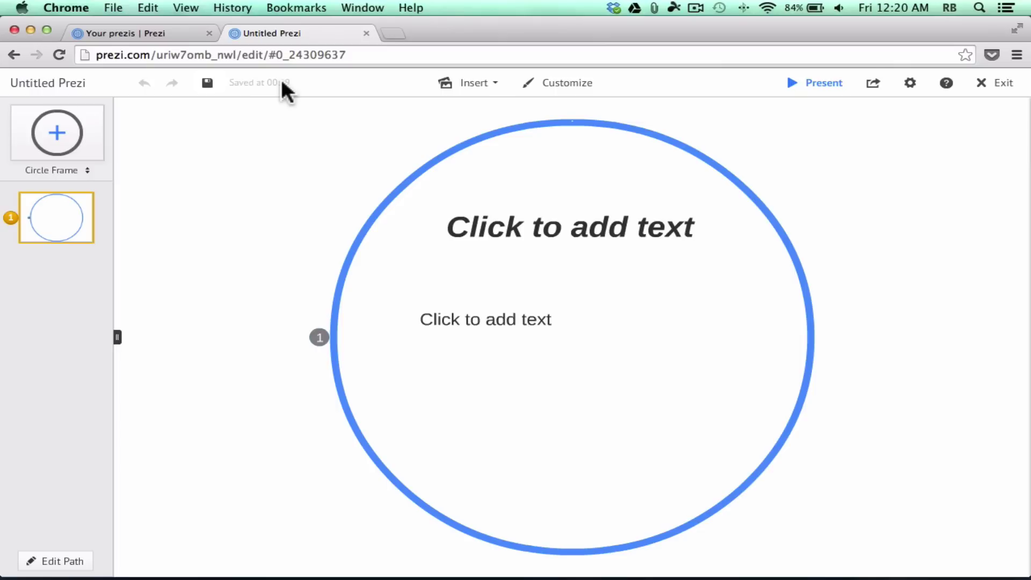
pyautogui.click(207, 83)
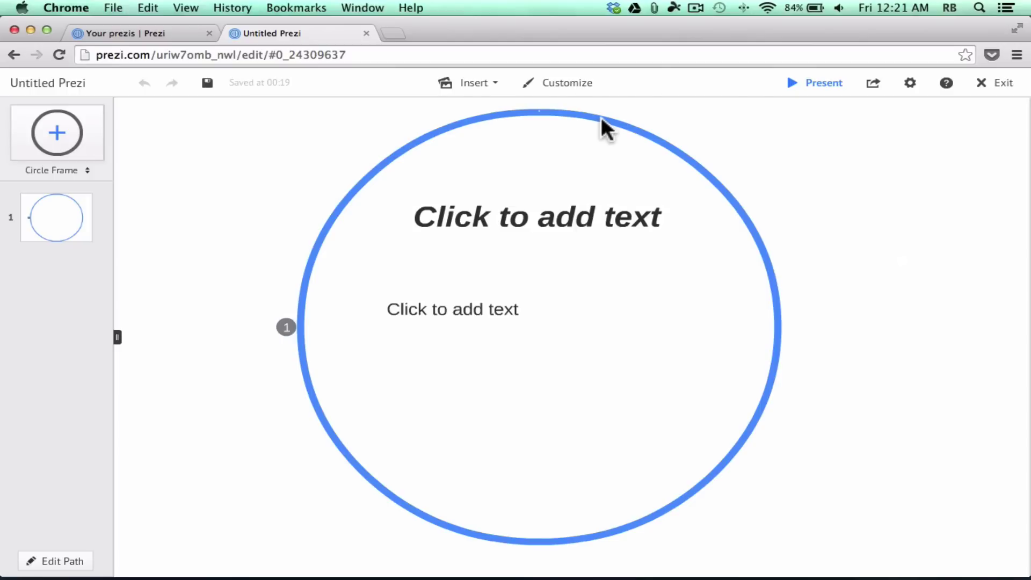
pyautogui.click(601, 117)
pyautogui.scroll(-3, 698, 150)
pyautogui.scroll(2, 773, 177)
pyautogui.scroll(2, 725, 183)
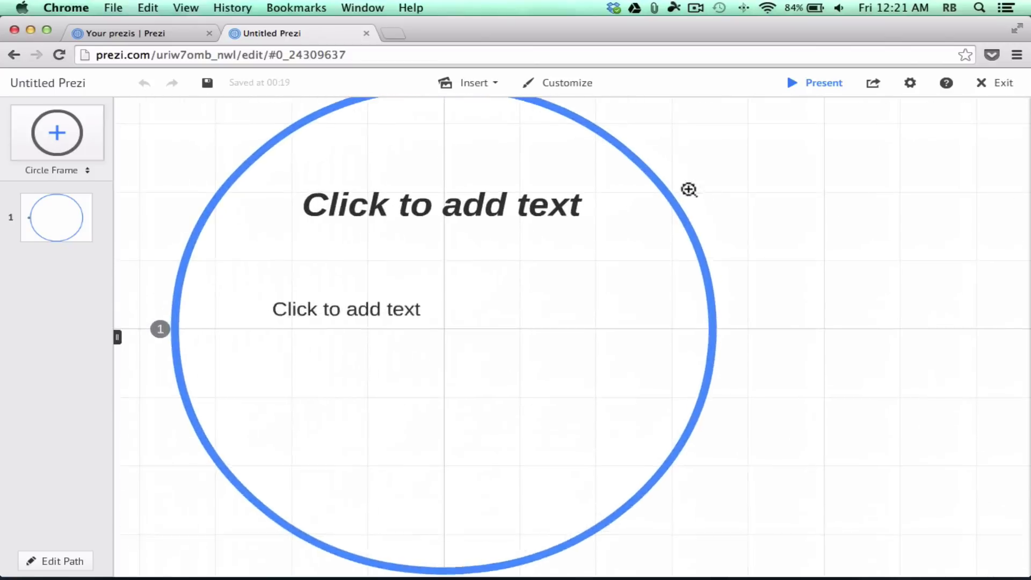
pyautogui.scroll(-2, 644, 177)
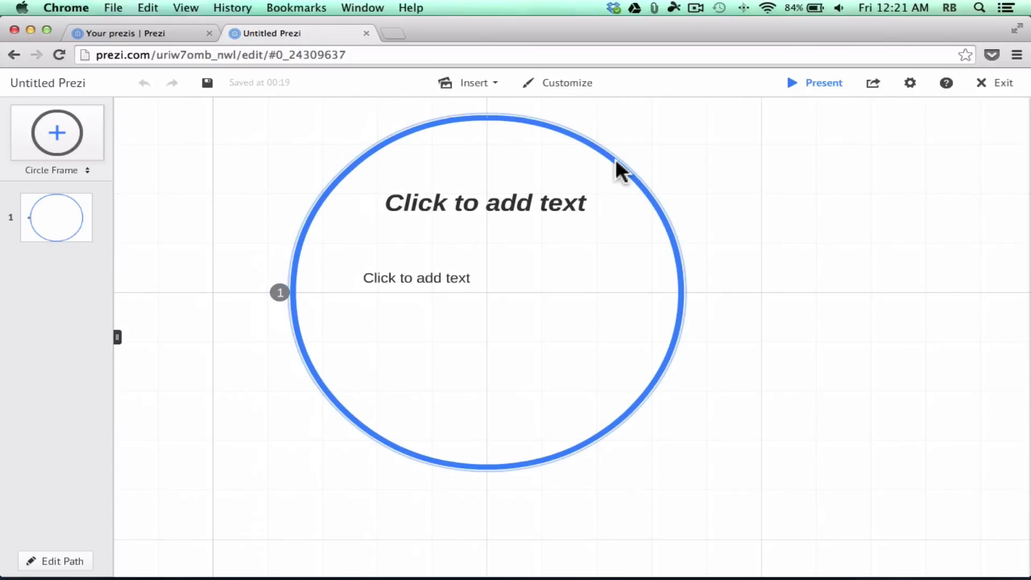
pyautogui.click(615, 159)
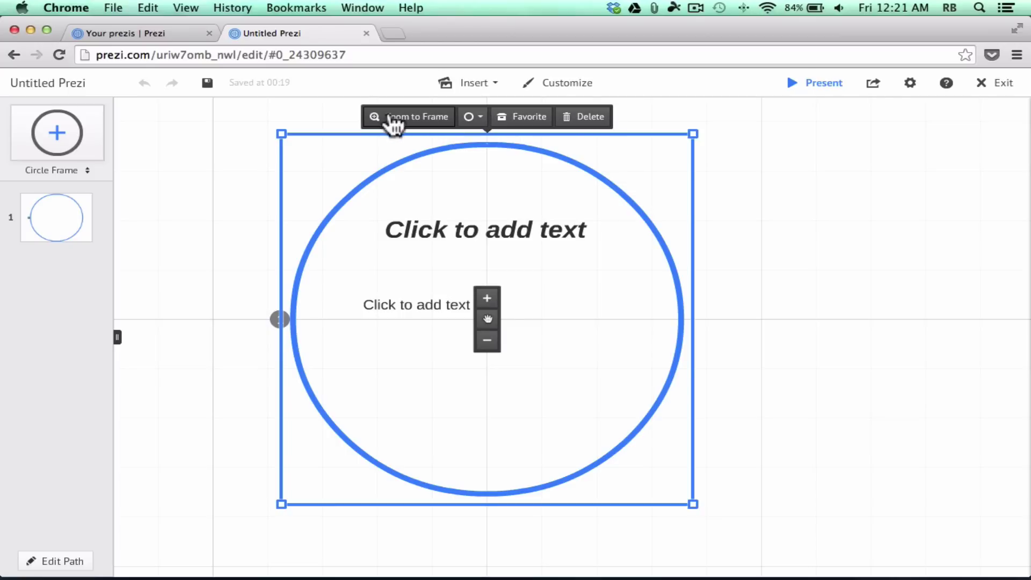
pyautogui.click(789, 200)
pyautogui.scroll(3, 491, 273)
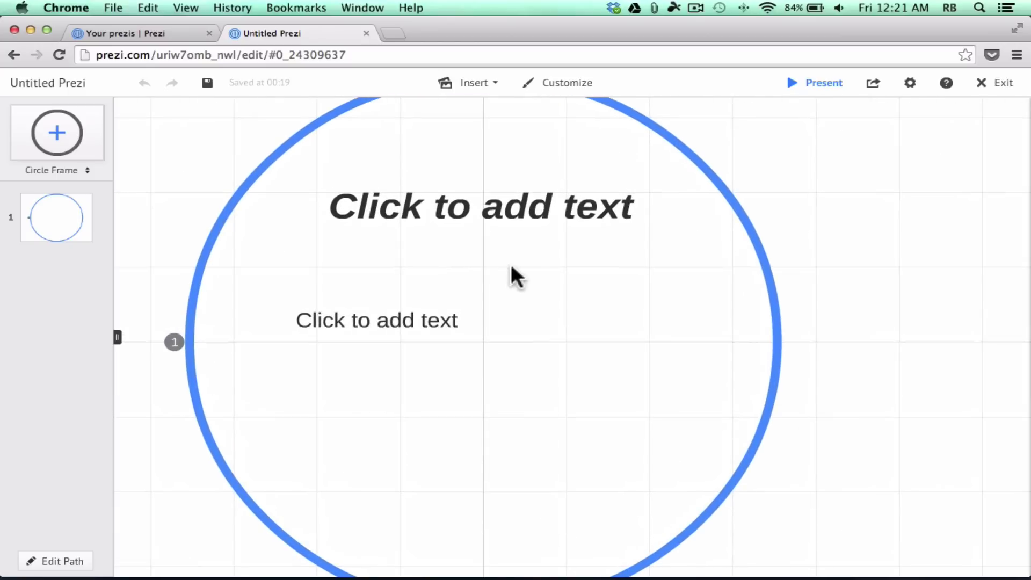
pyautogui.scroll(-2, 520, 253)
pyautogui.scroll(2, 520, 253)
pyautogui.doubleClick(662, 134)
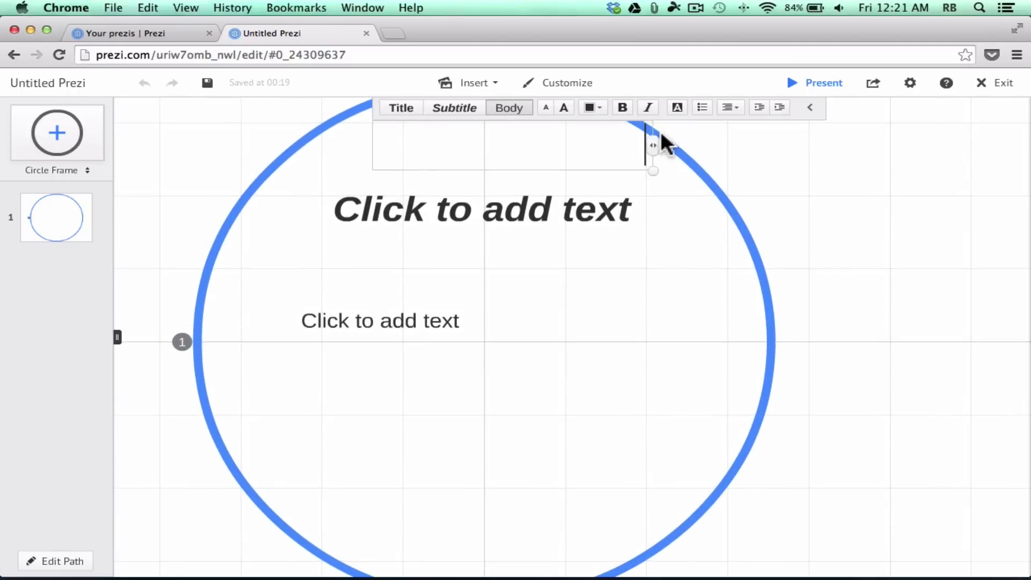
pyautogui.click(678, 149)
pyautogui.doubleClick(297, 153)
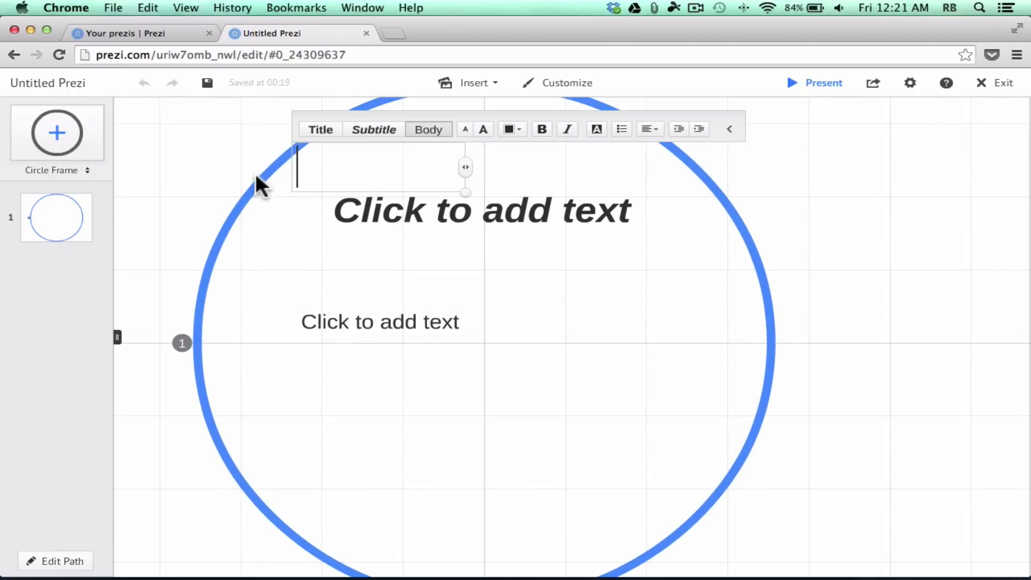
pyautogui.click(248, 203)
pyautogui.doubleClick(234, 220)
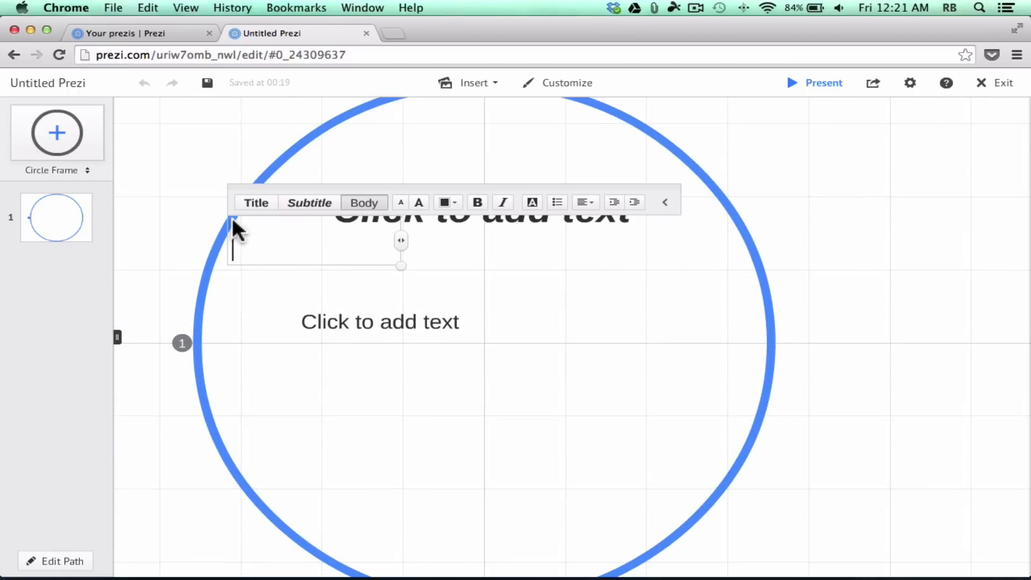
pyautogui.click(707, 177)
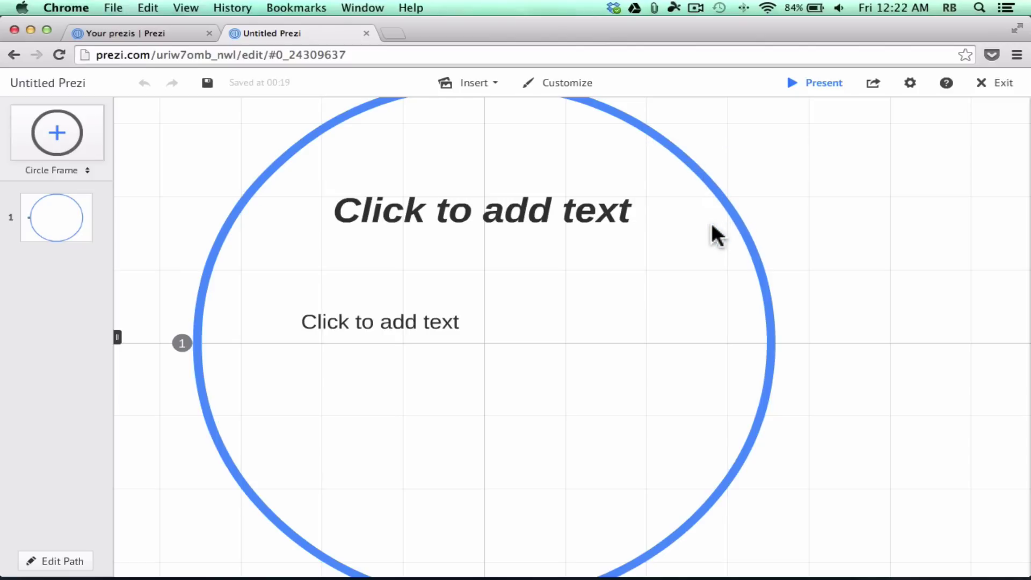
pyautogui.scroll(-3, 400, 243)
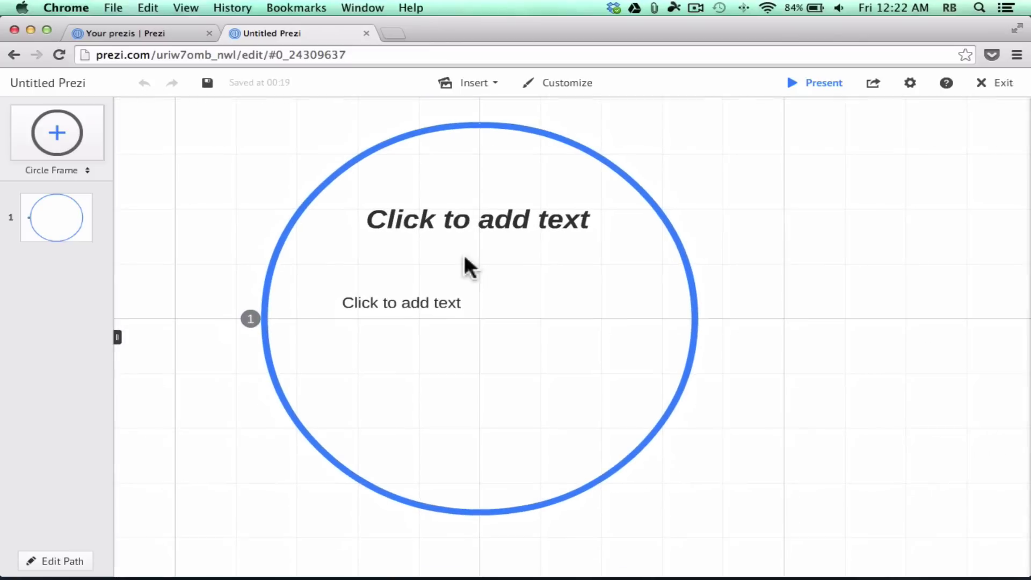
pyautogui.moveTo(776, 282); pyautogui.dragTo(856, 292)
pyautogui.scroll(2, 681, 273)
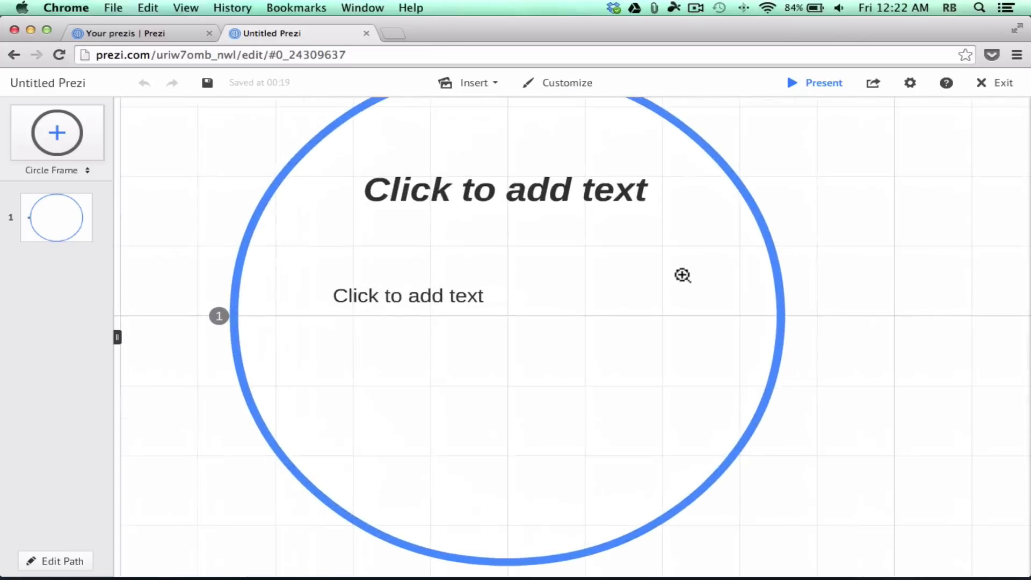
pyautogui.scroll(-2, 827, 269)
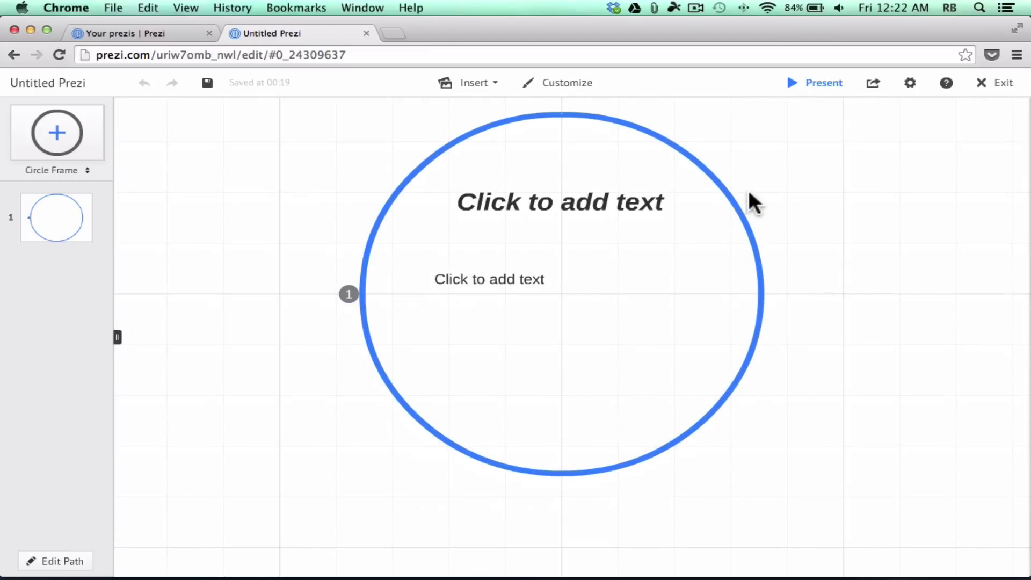
# - Try the Rectangle, Invisible and Bracket frame shapes, settling on a filled rectangle frame
pyautogui.click(684, 150)
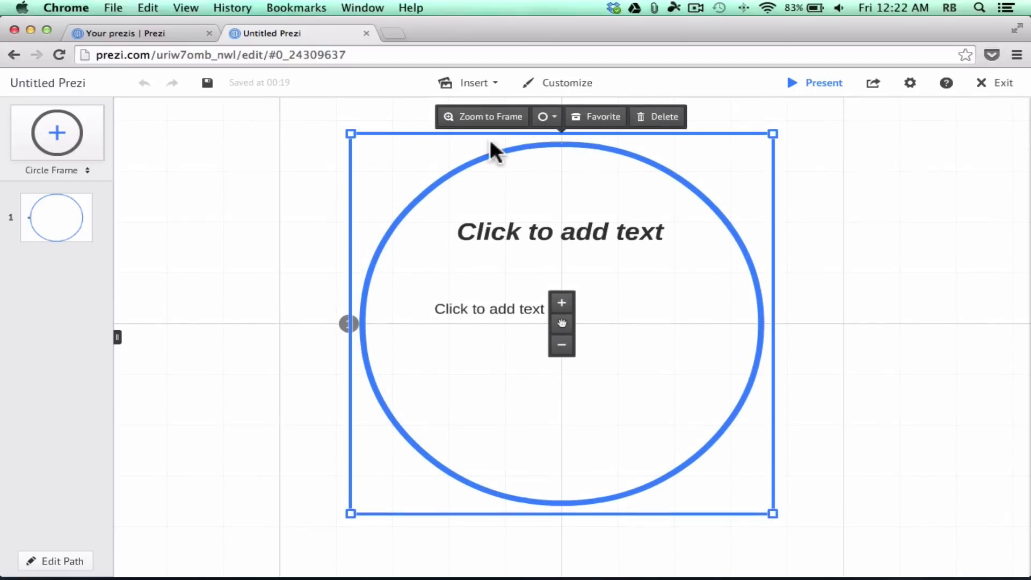
pyautogui.click(554, 123)
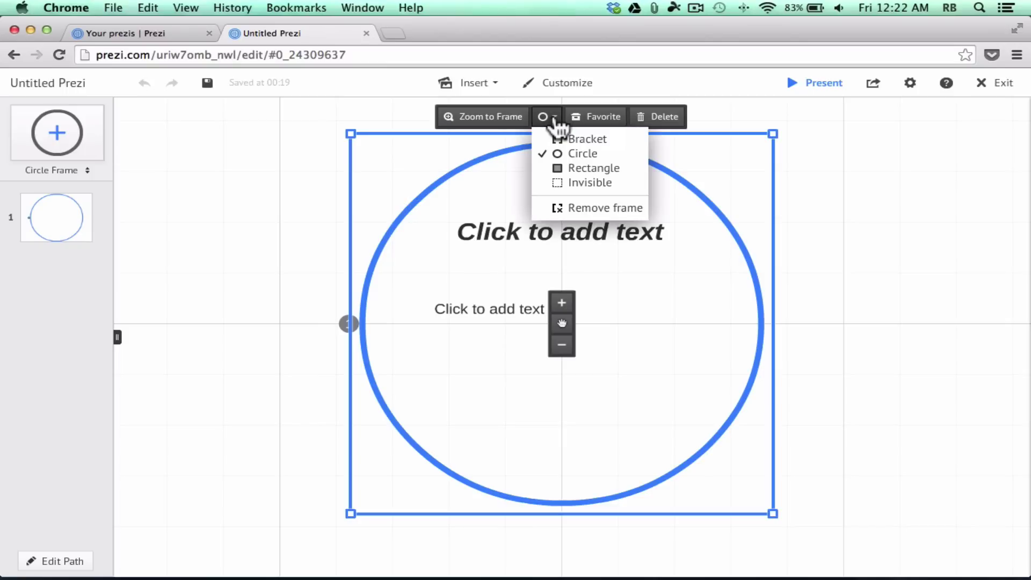
pyautogui.click(576, 171)
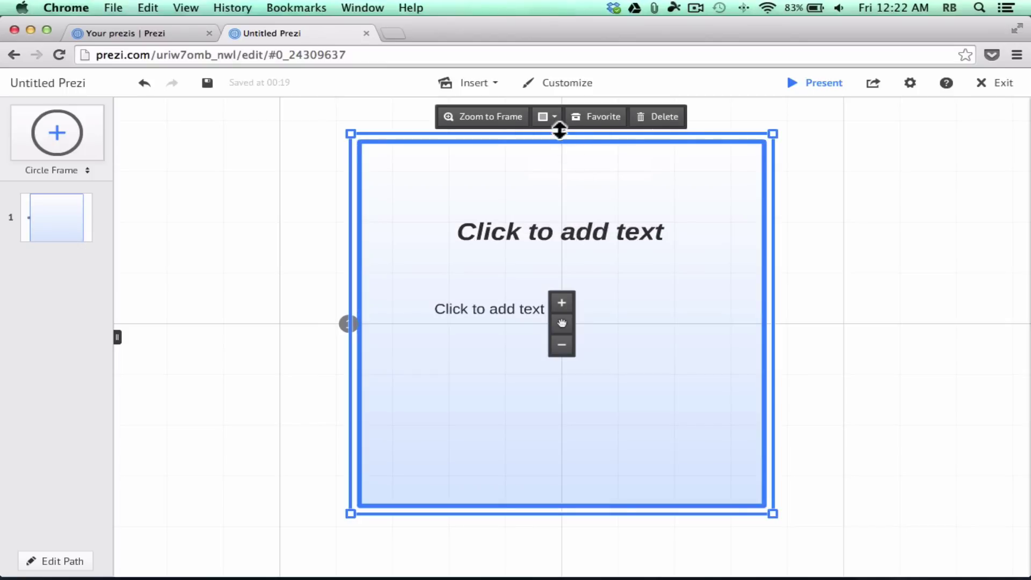
pyautogui.click(554, 125)
pyautogui.click(557, 183)
pyautogui.click(549, 116)
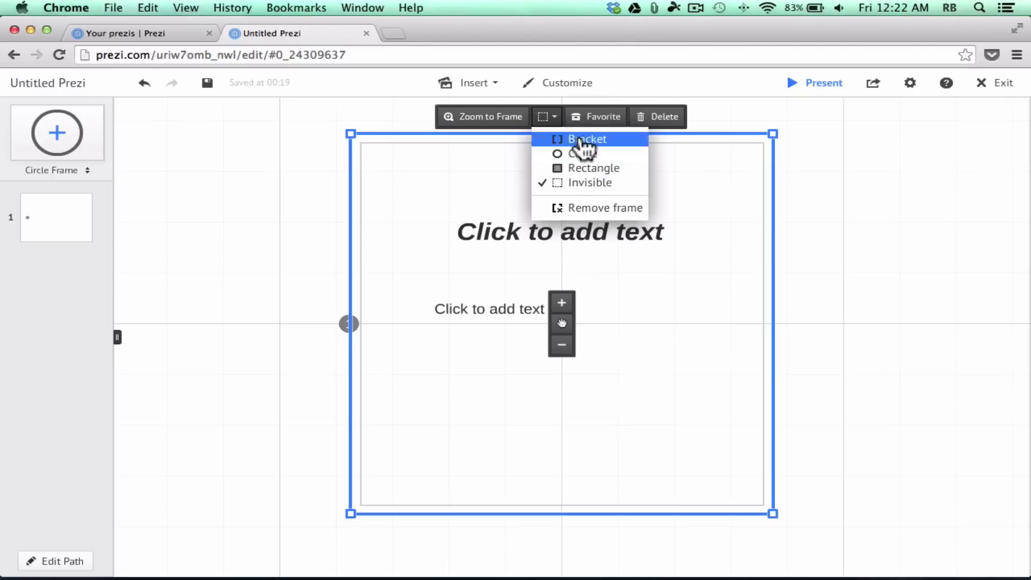
pyautogui.click(581, 139)
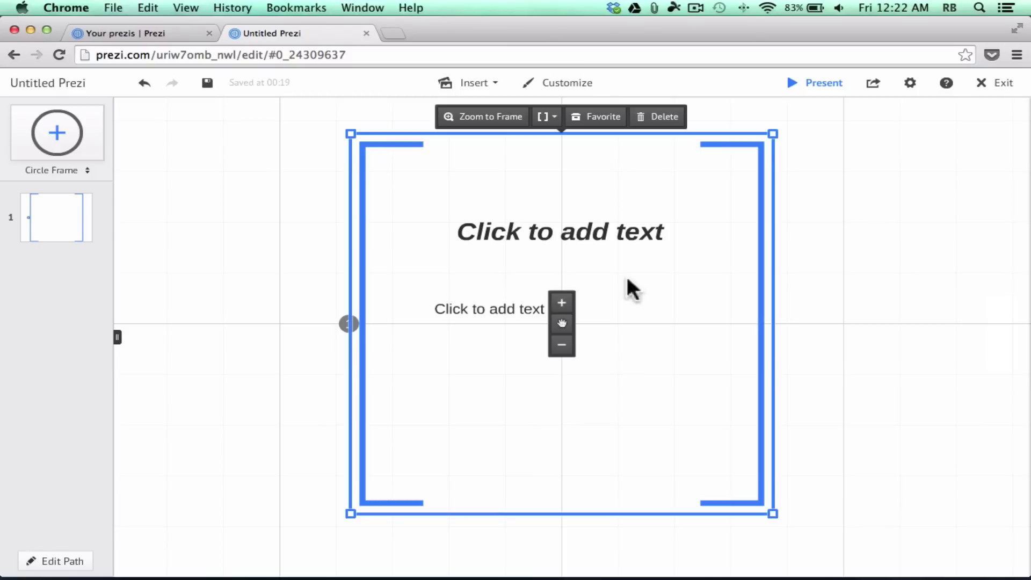
pyautogui.click(550, 123)
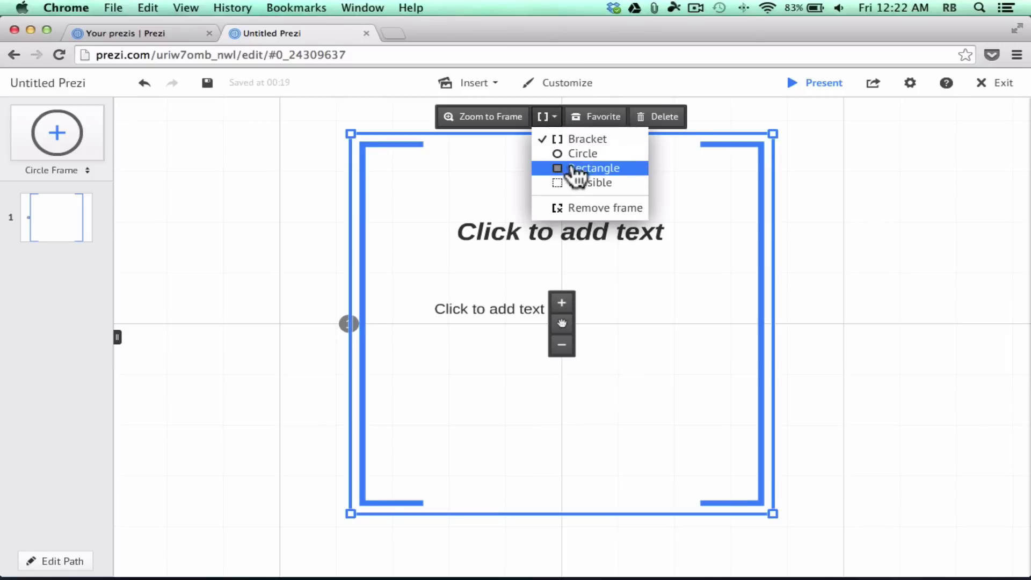
pyautogui.click(574, 170)
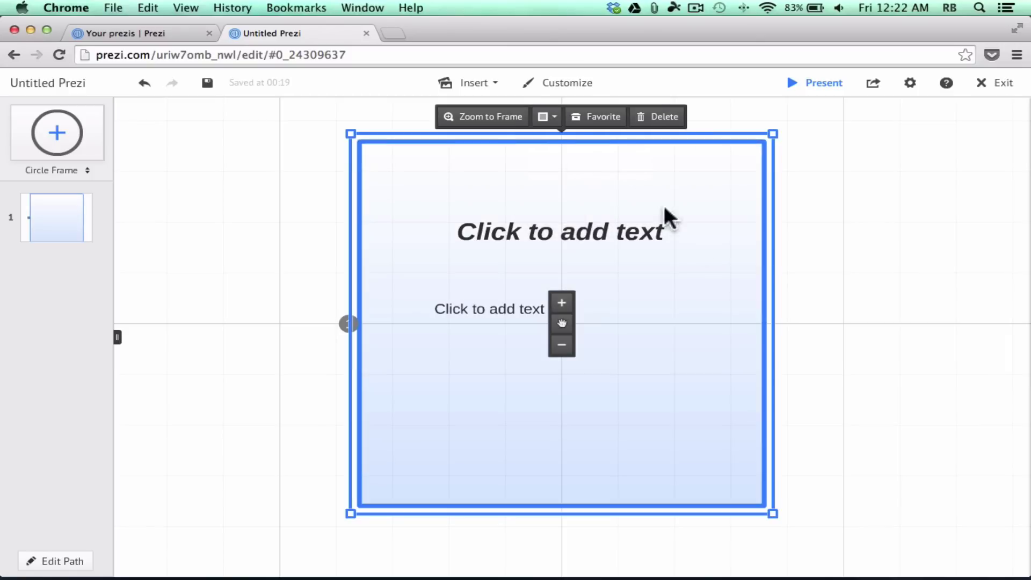
pyautogui.click(842, 253)
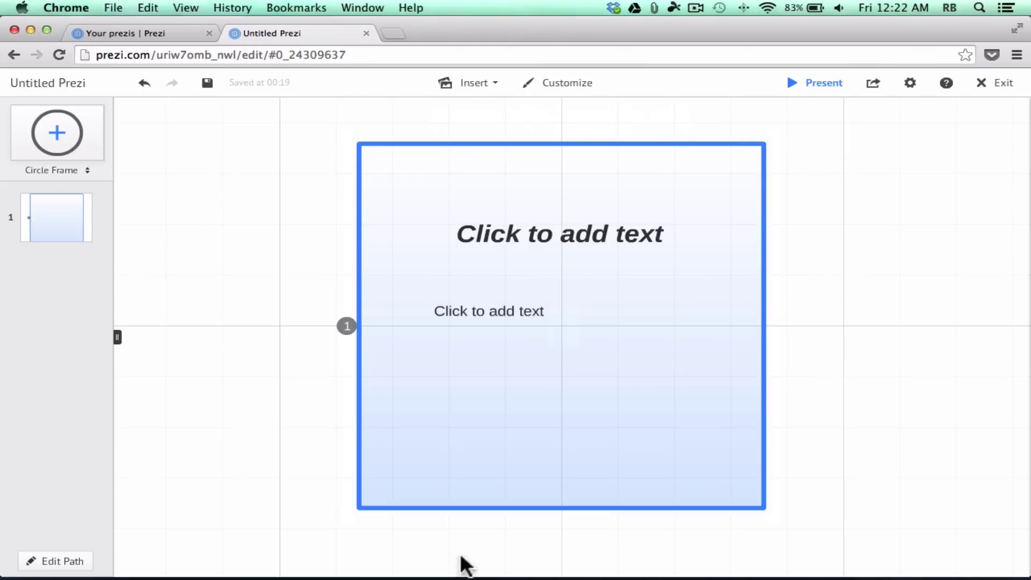
pyautogui.click(741, 508)
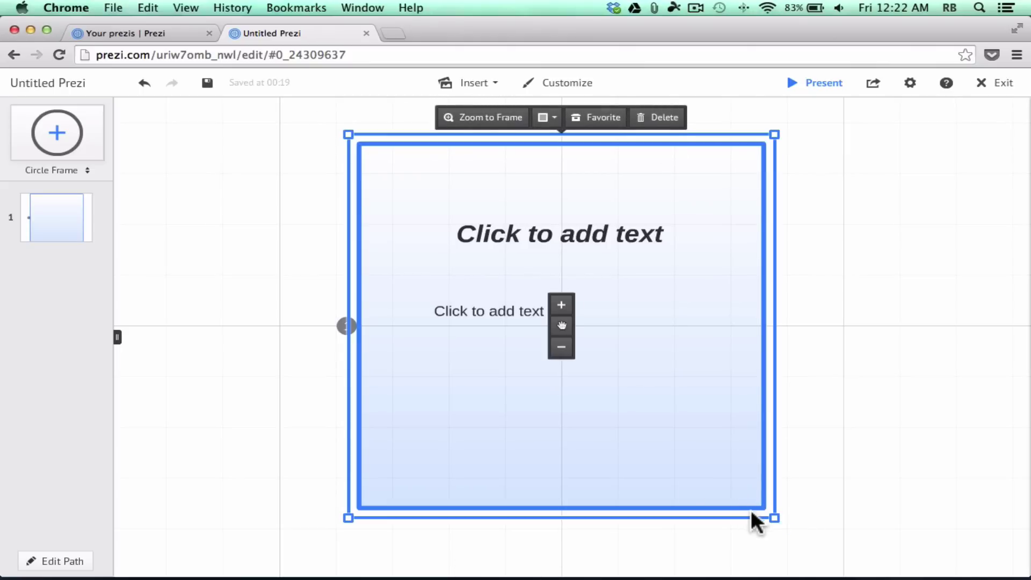
# - Drag the rectangle frame's corner and edge handles into a landscape shape, then zoom to it
pyautogui.moveTo(773, 518); pyautogui.dragTo(719, 340)
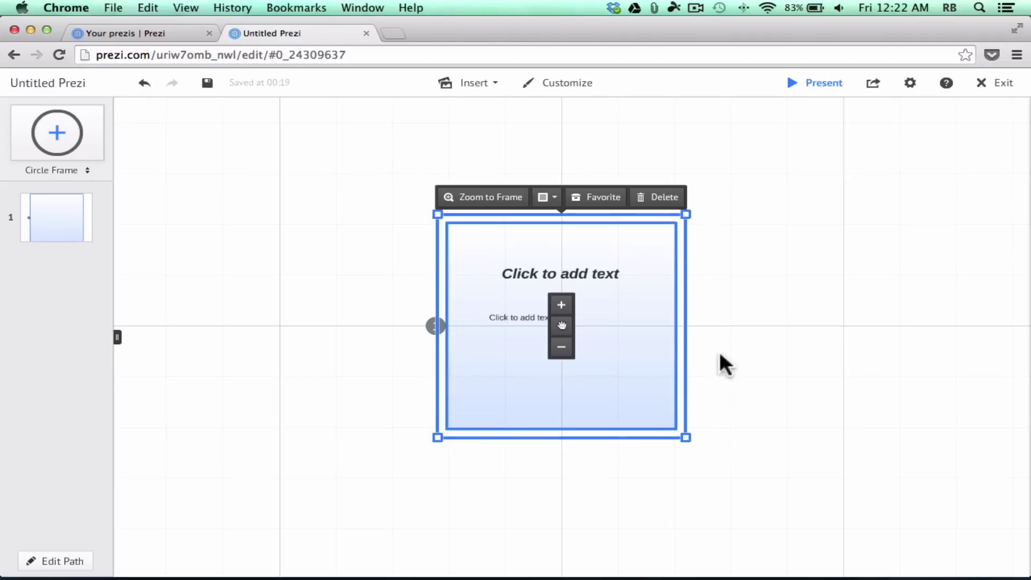
pyautogui.moveTo(694, 258); pyautogui.dragTo(891, 259)
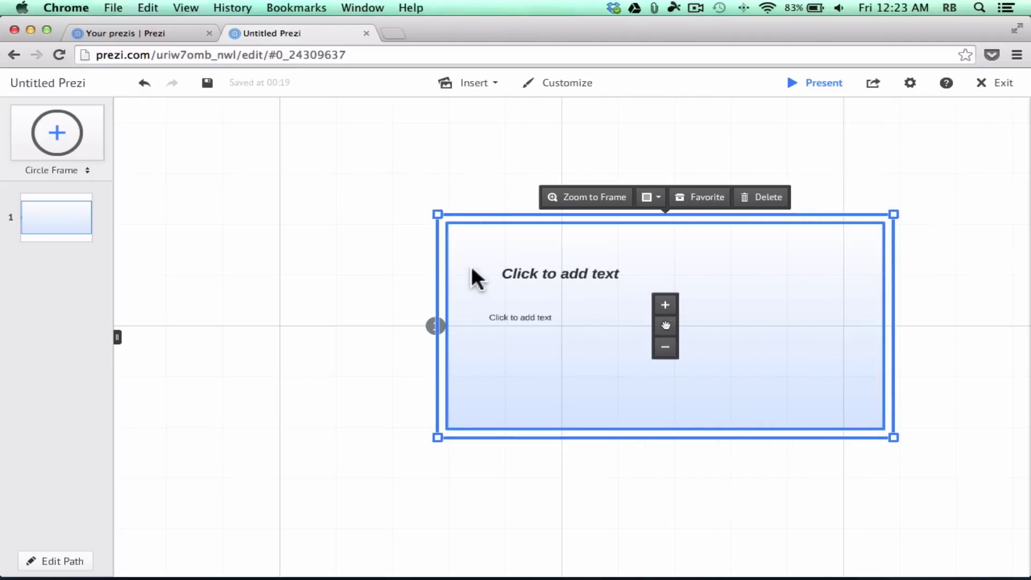
pyautogui.moveTo(485, 214)
pyautogui.mouseDown()
pyautogui.moveTo(481, 176)
pyautogui.moveTo(481, 197)
pyautogui.mouseUp()
pyautogui.moveTo(890, 317); pyautogui.dragTo(761, 320)
pyautogui.moveTo(615, 438); pyautogui.dragTo(616, 396)
pyautogui.click(668, 298)
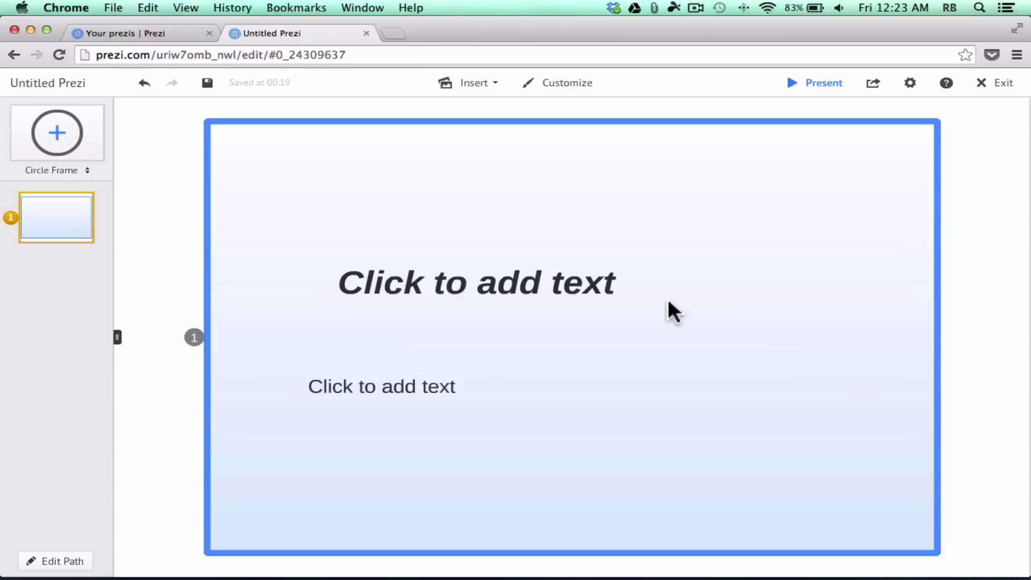
# - Fill the frame with the title 'The Parts of Speech' and the body text 'A Review'
pyautogui.click(494, 284)
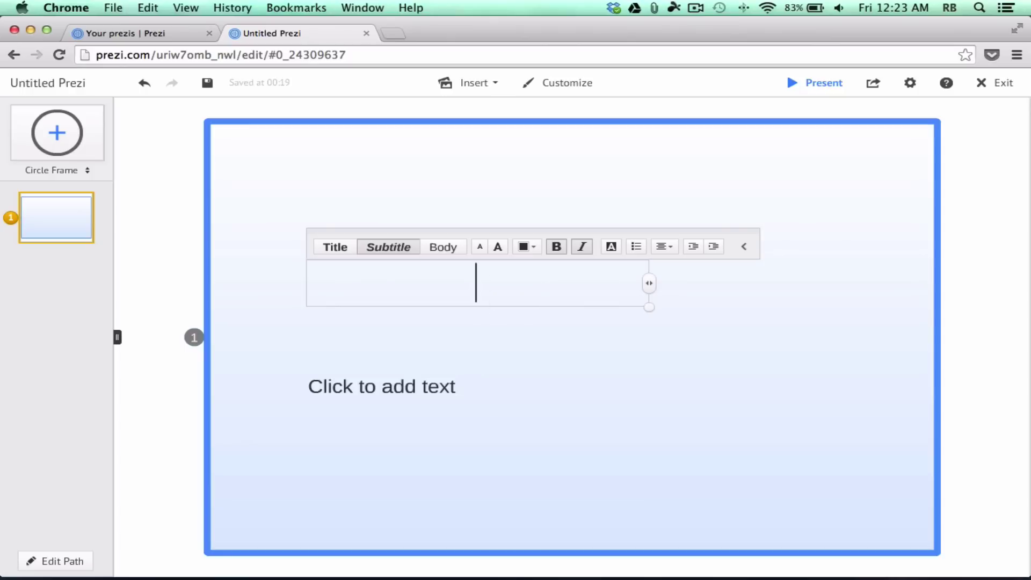
pyautogui.write('The Parts of Speech')
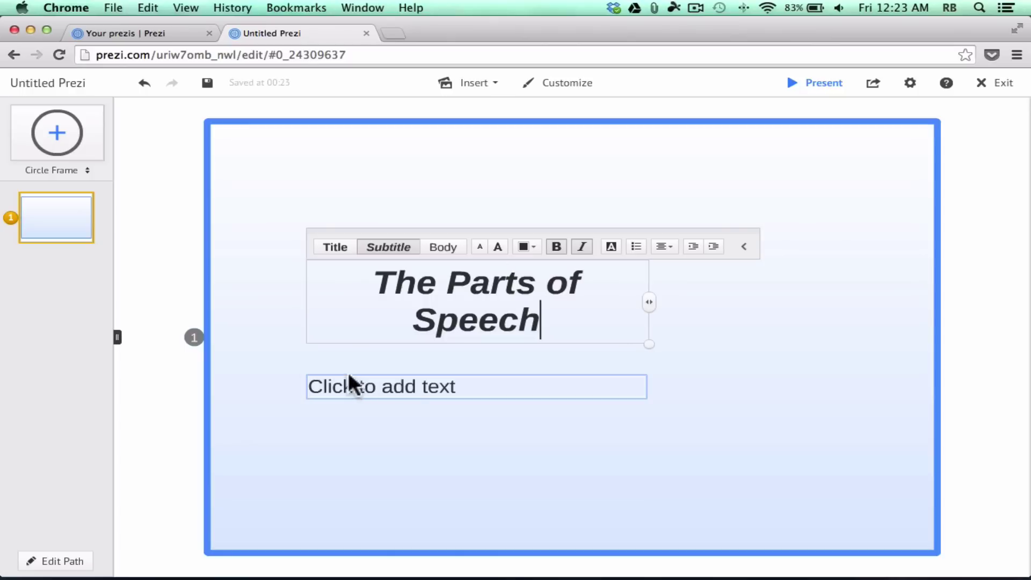
pyautogui.click(415, 385)
pyautogui.write('A Review')
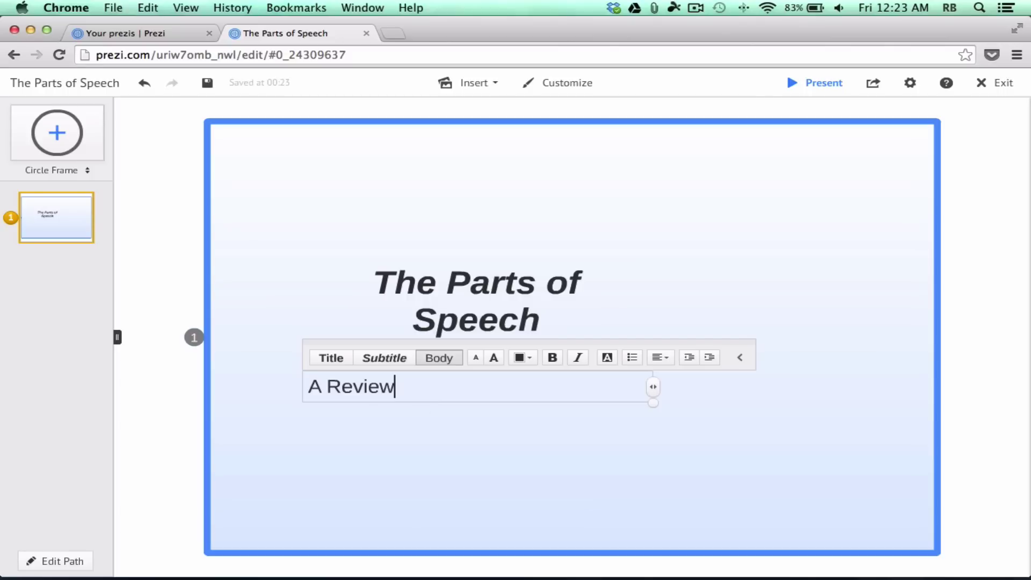
pyautogui.click(628, 424)
# - Widen the title box so 'The Parts of Speech' fits on one line
pyautogui.click(596, 390)
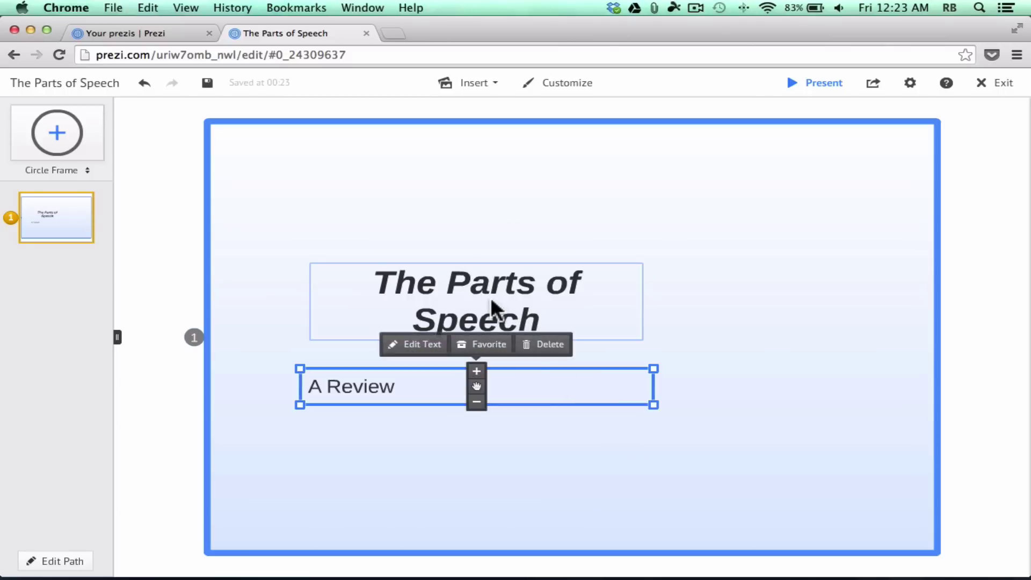
pyautogui.click(493, 311)
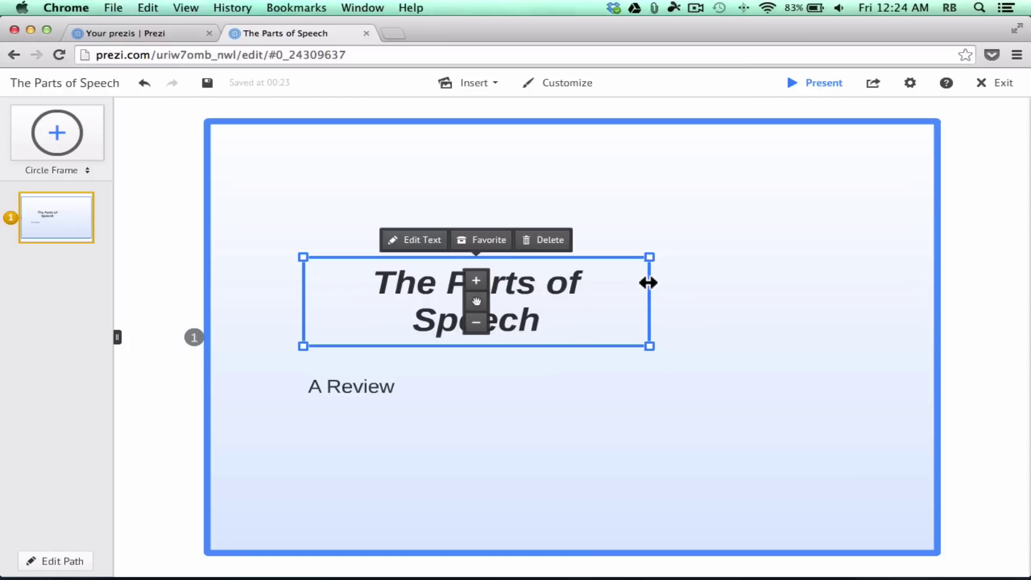
pyautogui.click(544, 376)
pyautogui.click(529, 296)
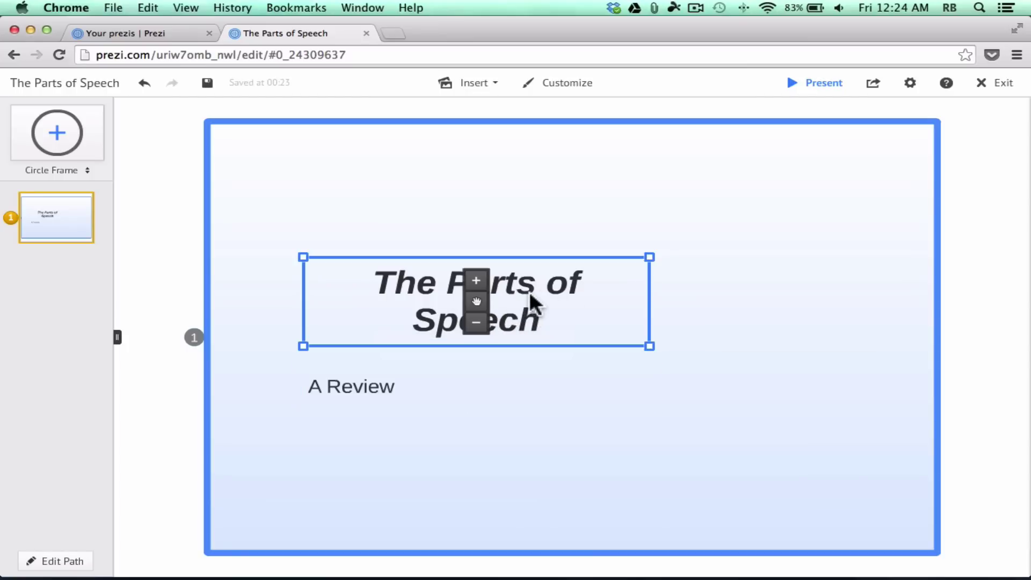
pyautogui.moveTo(649, 299); pyautogui.dragTo(796, 300)
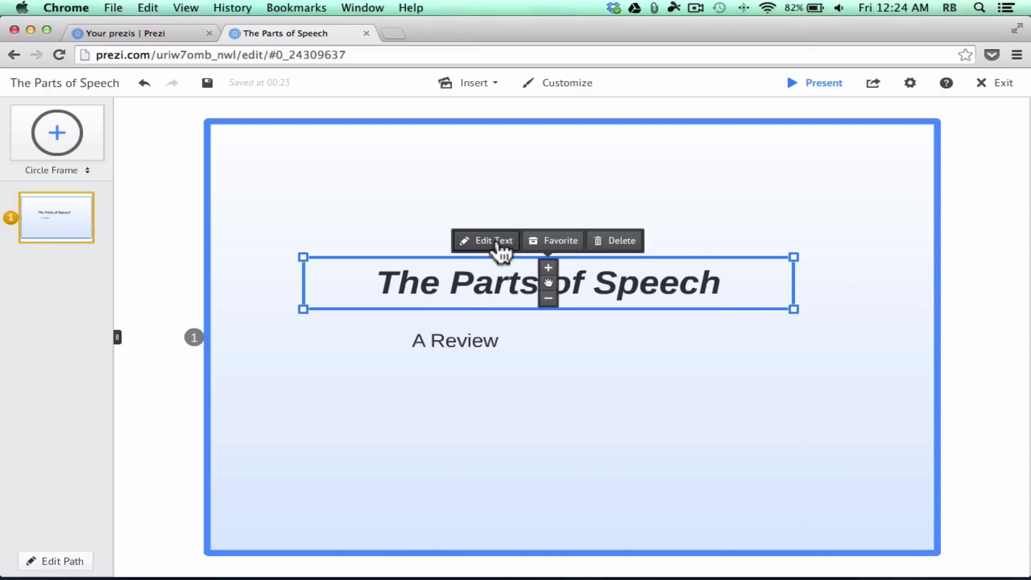
# - Try Title, Subtitle and Body styles and several font sizes on the heading, keeping Title
pyautogui.click(497, 241)
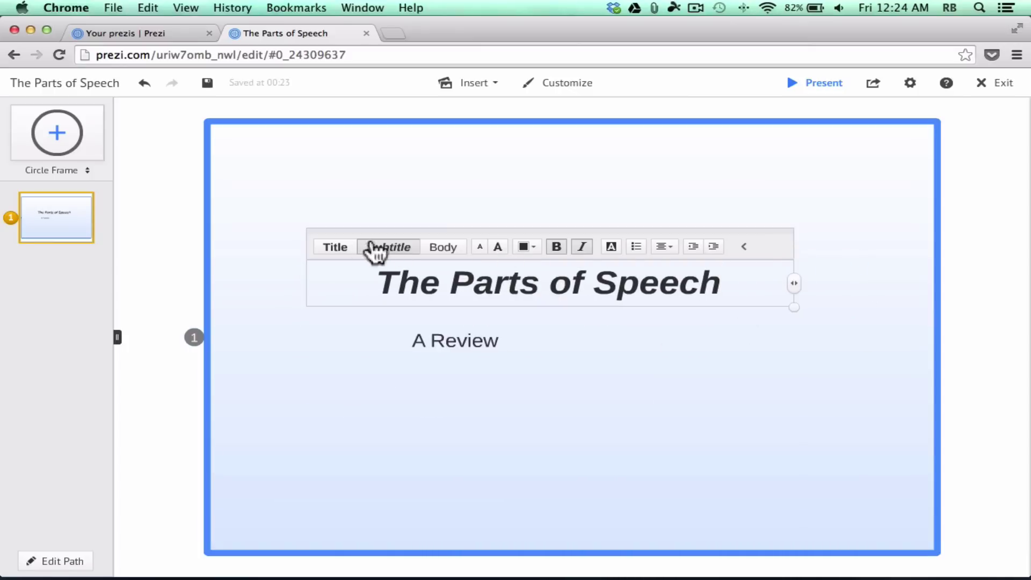
pyautogui.click(335, 250)
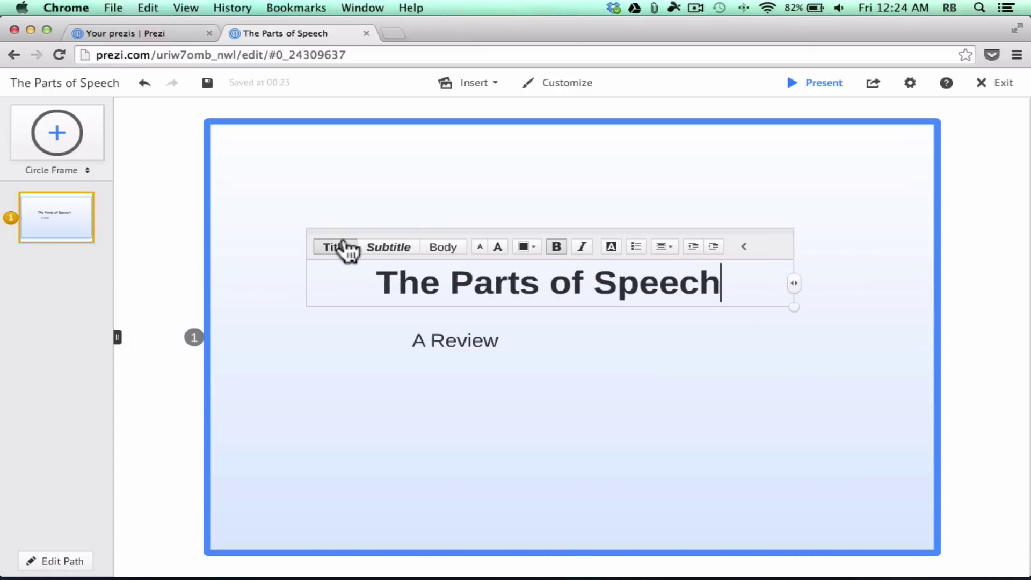
pyautogui.click(403, 251)
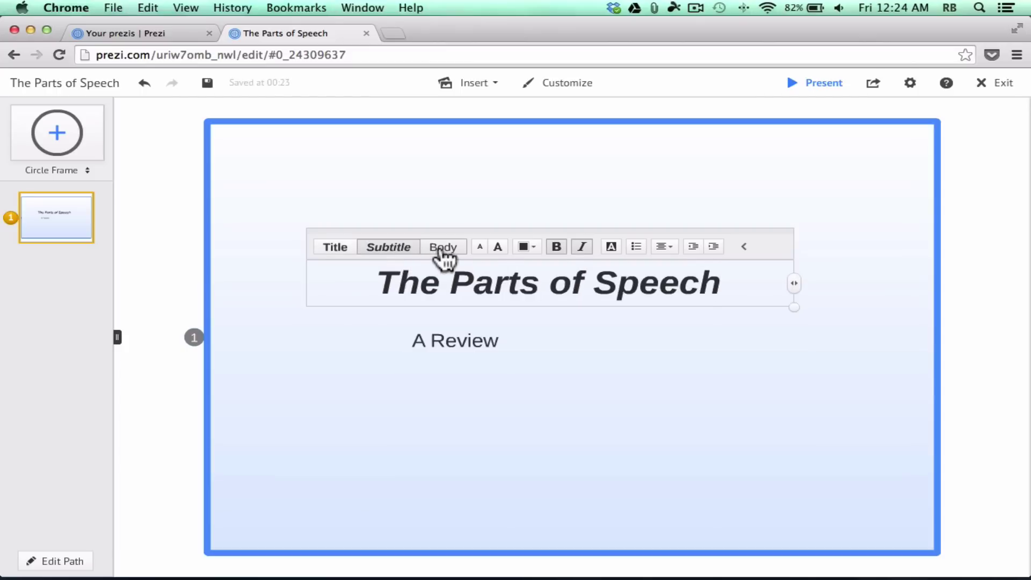
pyautogui.click(442, 252)
pyautogui.click(351, 250)
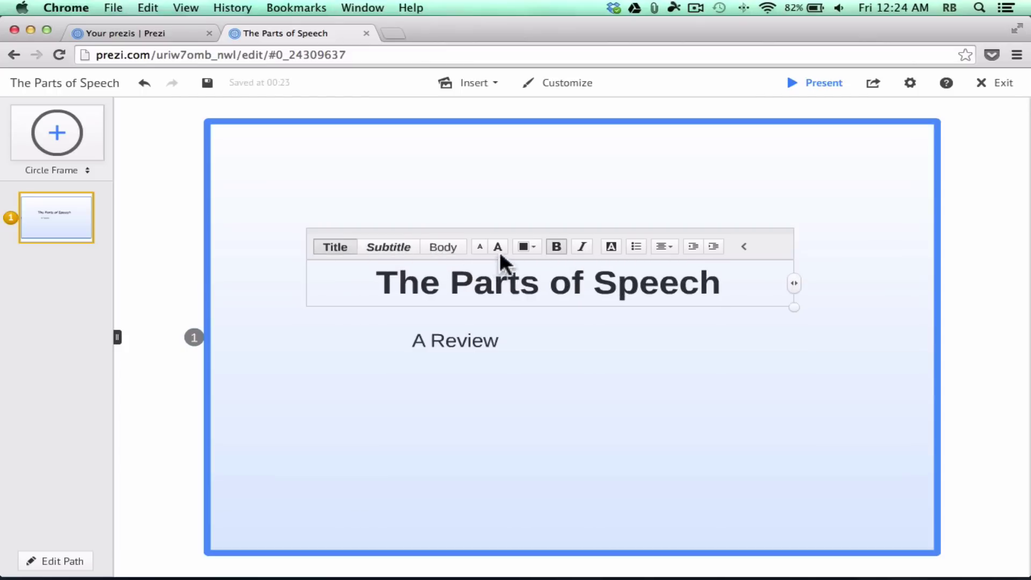
pyautogui.click(498, 247)
pyautogui.click(497, 248)
pyautogui.click(479, 247)
pyautogui.click(481, 247)
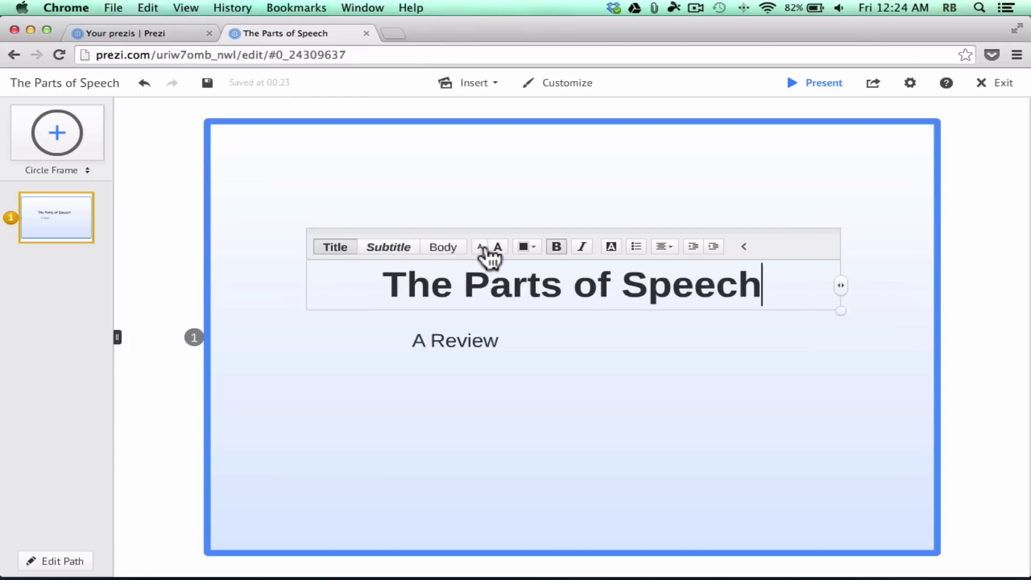
pyautogui.click(498, 247)
pyautogui.click(498, 247)
pyautogui.click(479, 247)
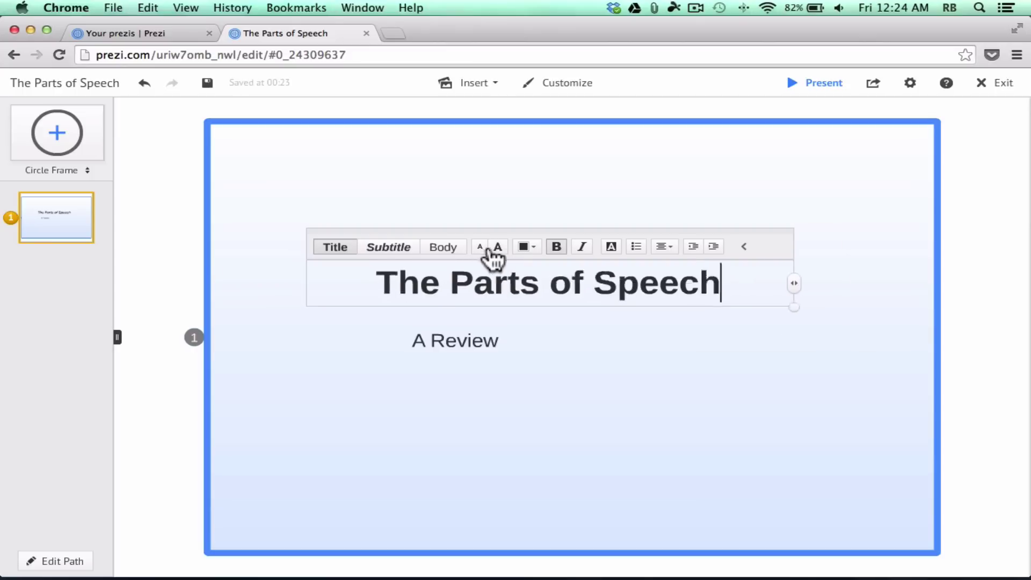
pyautogui.press('super+z')
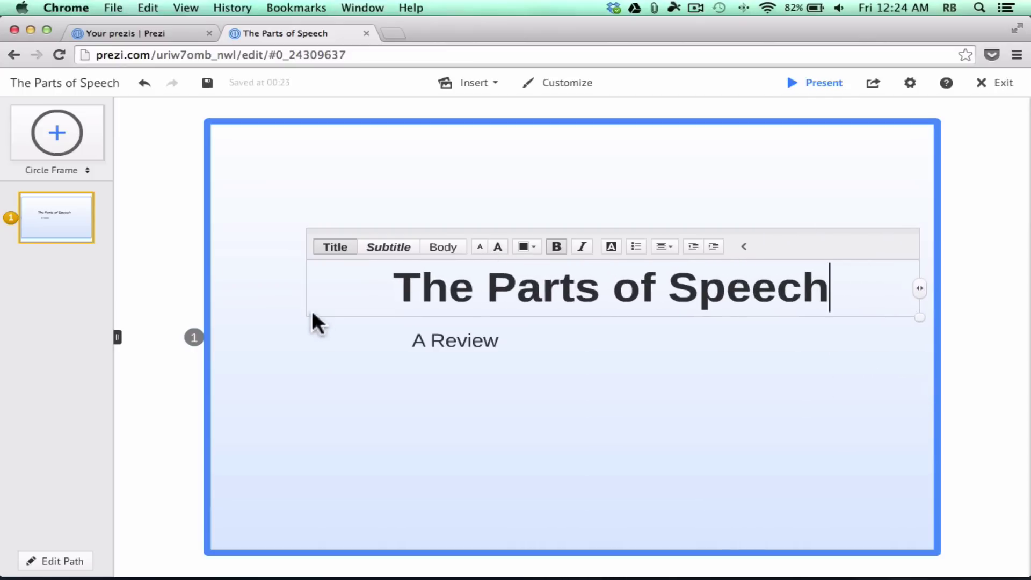
# - Scale the title down slightly and recolour it through blue, magenta and orange to dark grey
pyautogui.moveTo(919, 317); pyautogui.dragTo(794, 307)
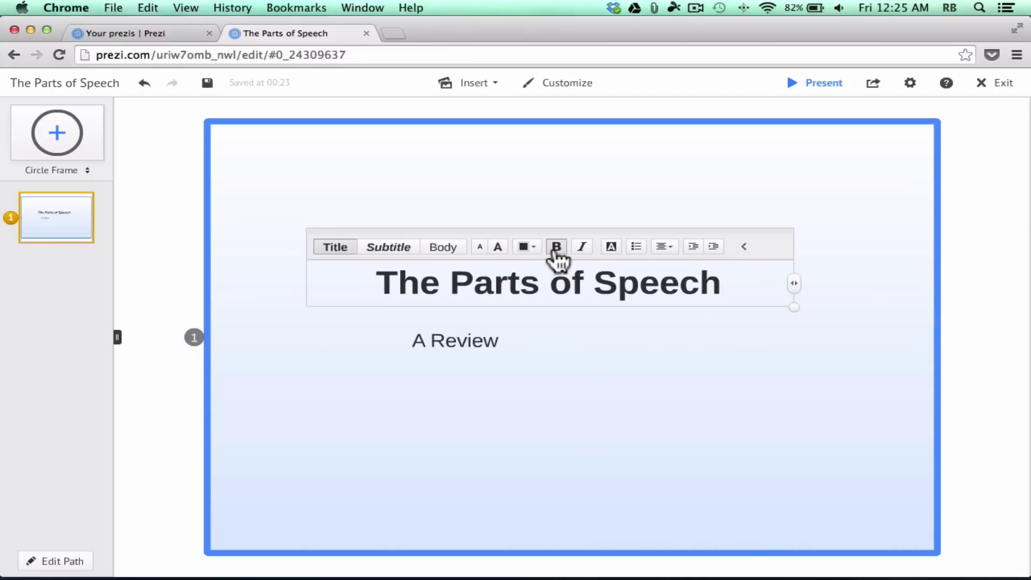
pyautogui.click(525, 247)
pyautogui.click(535, 209)
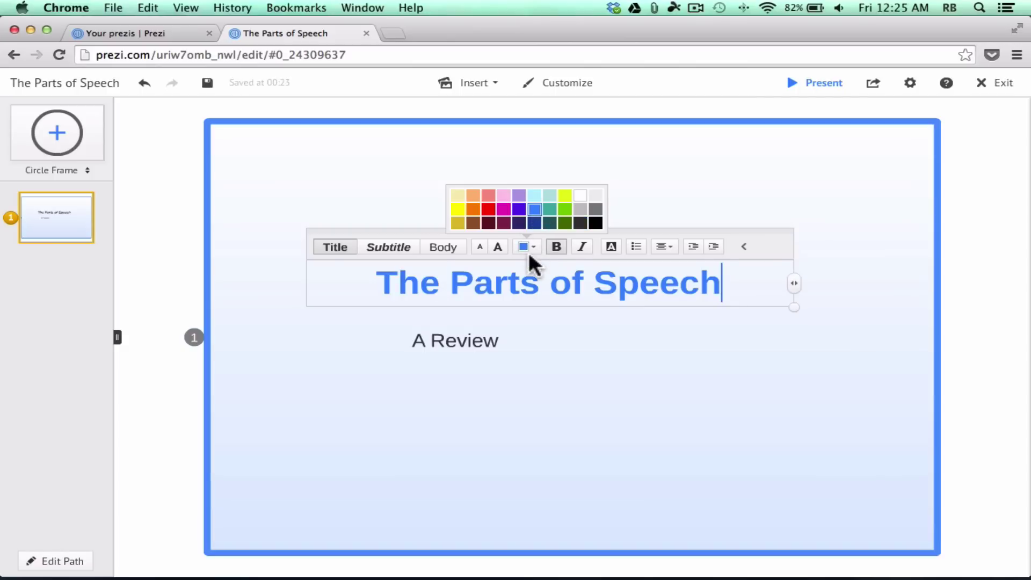
pyautogui.moveTo(727, 281); pyautogui.dragTo(591, 282)
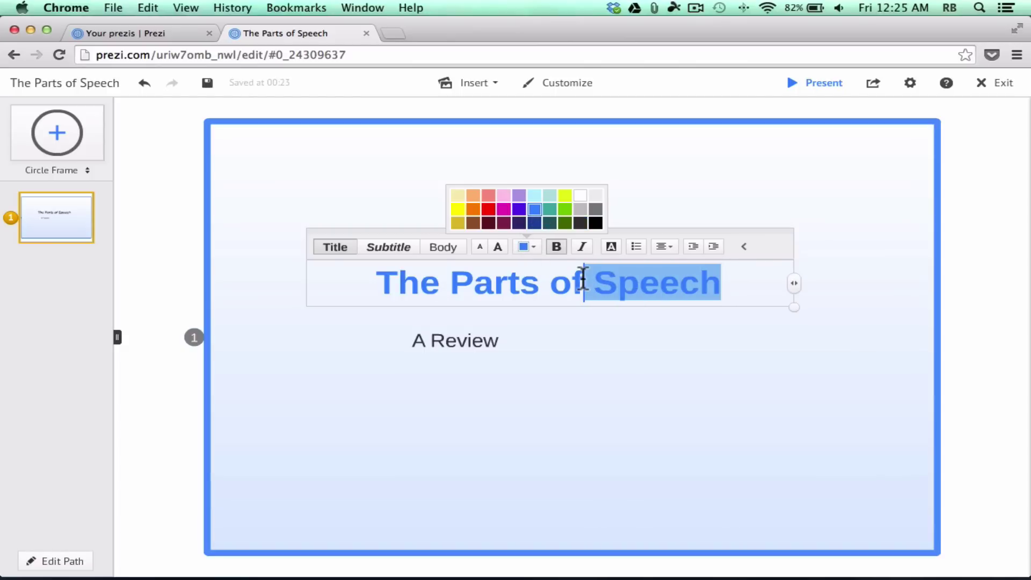
pyautogui.click(778, 281)
pyautogui.click(504, 209)
pyautogui.click(474, 196)
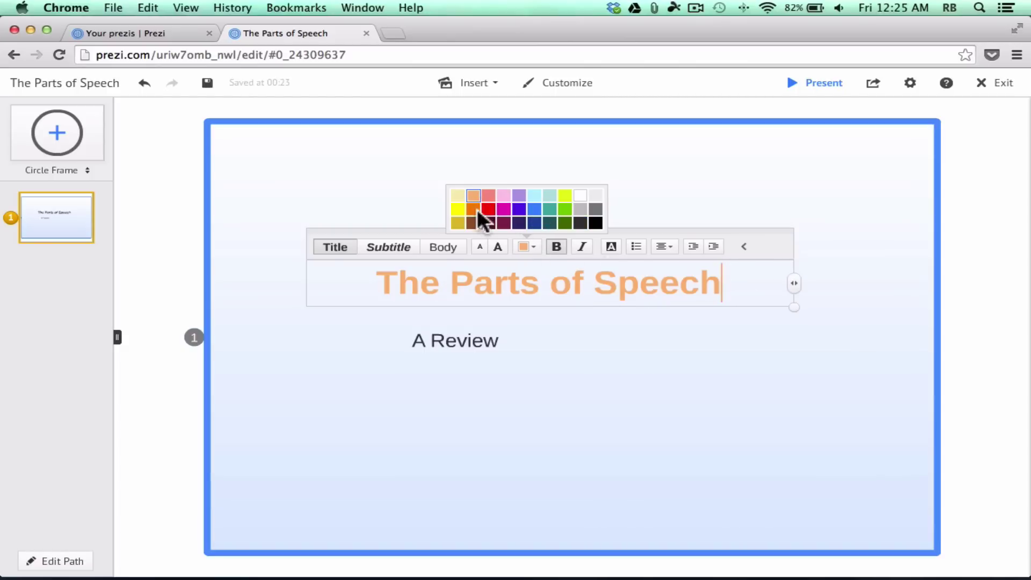
pyautogui.click(580, 223)
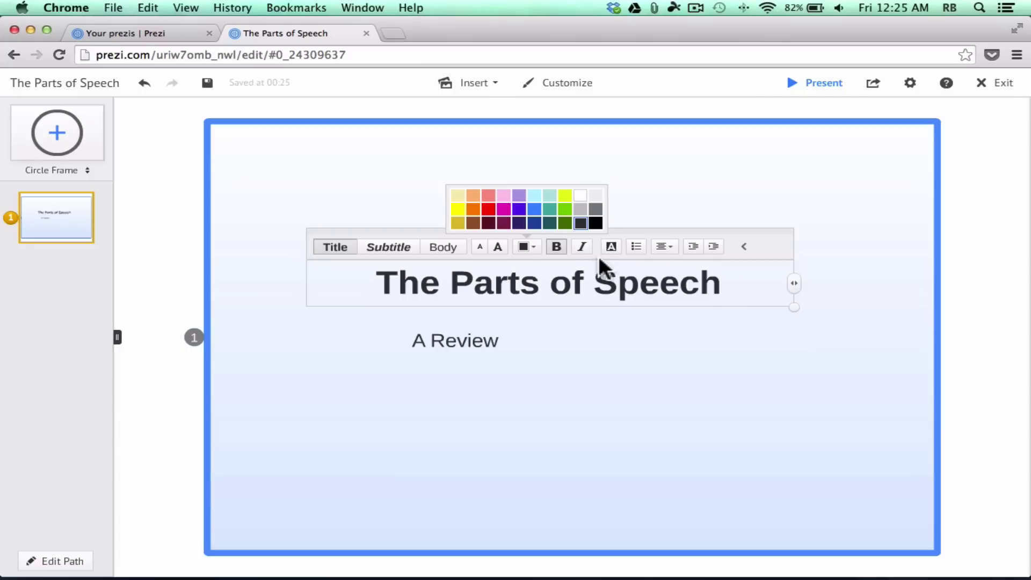
# - Test italic, yellow highlight and alignment options, leaving the title bold dark grey without highlight
pyautogui.click(582, 246)
pyautogui.click(582, 246)
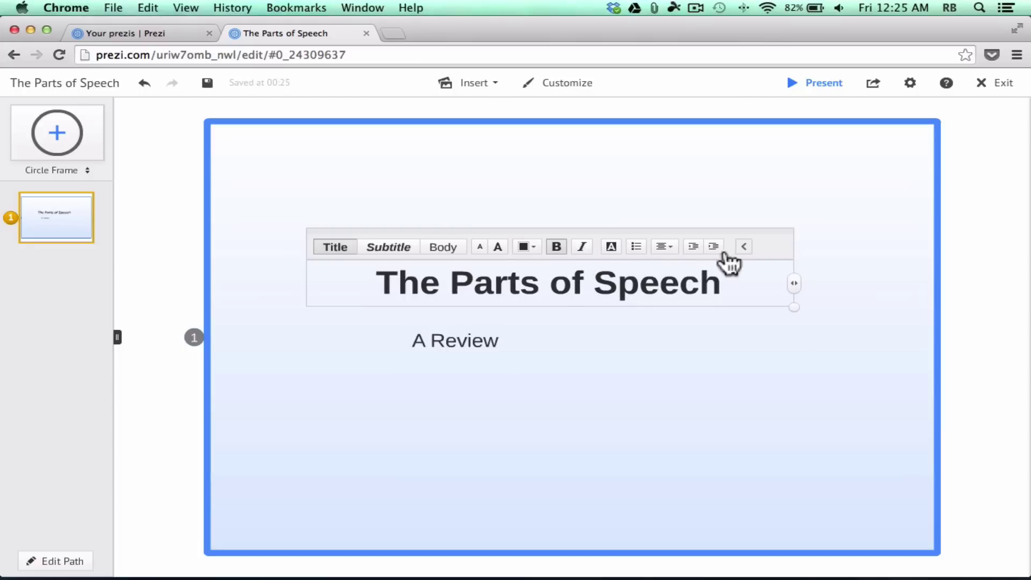
pyautogui.click(611, 247)
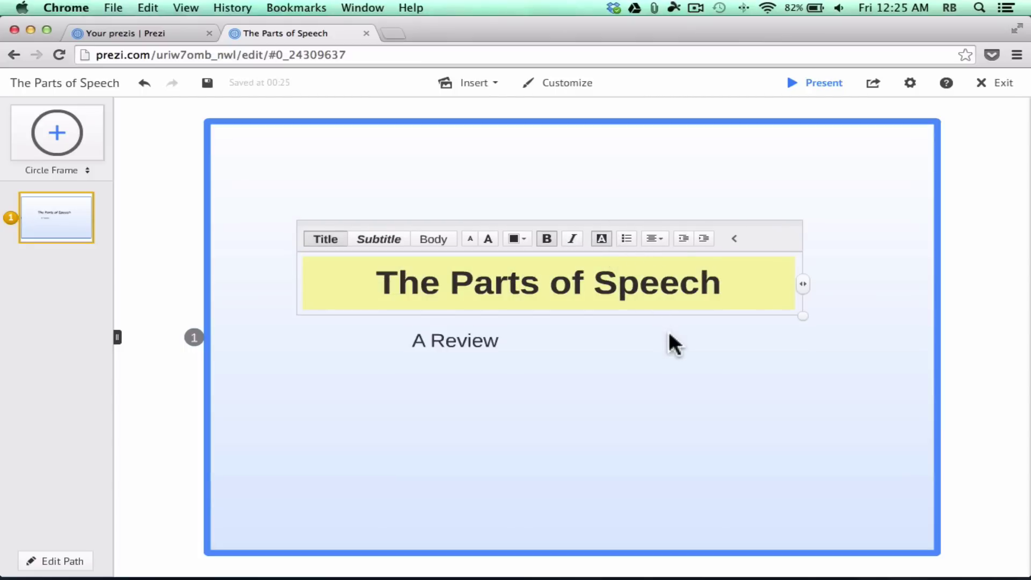
pyautogui.click(768, 376)
pyautogui.click(638, 271)
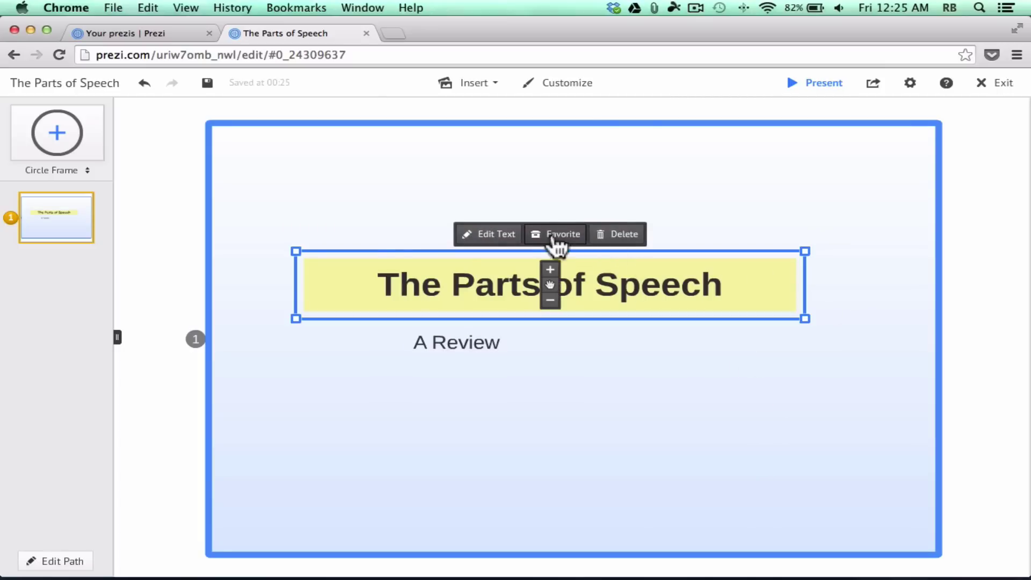
pyautogui.click(736, 384)
pyautogui.click(649, 288)
pyautogui.click(621, 286)
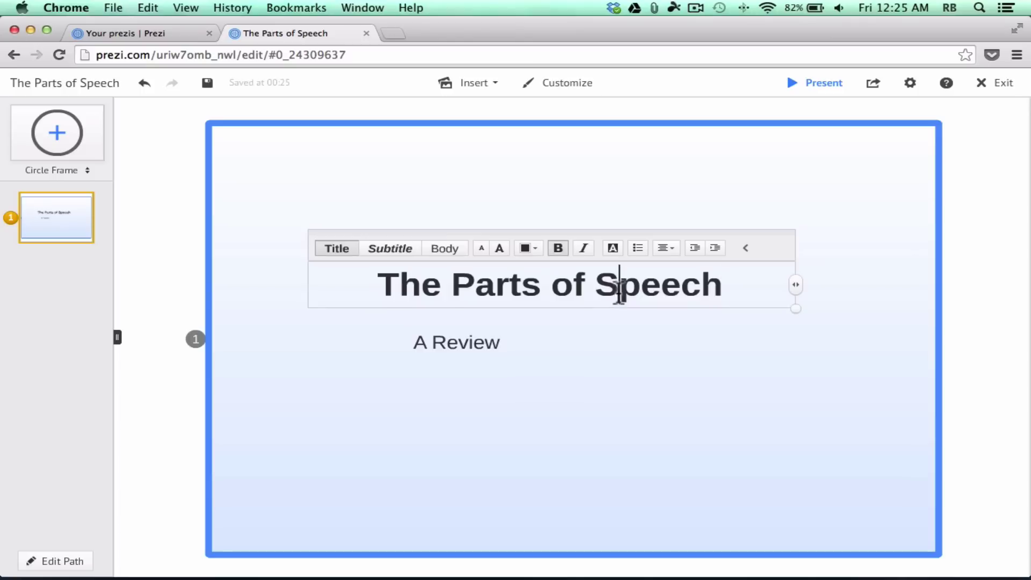
pyautogui.click(666, 249)
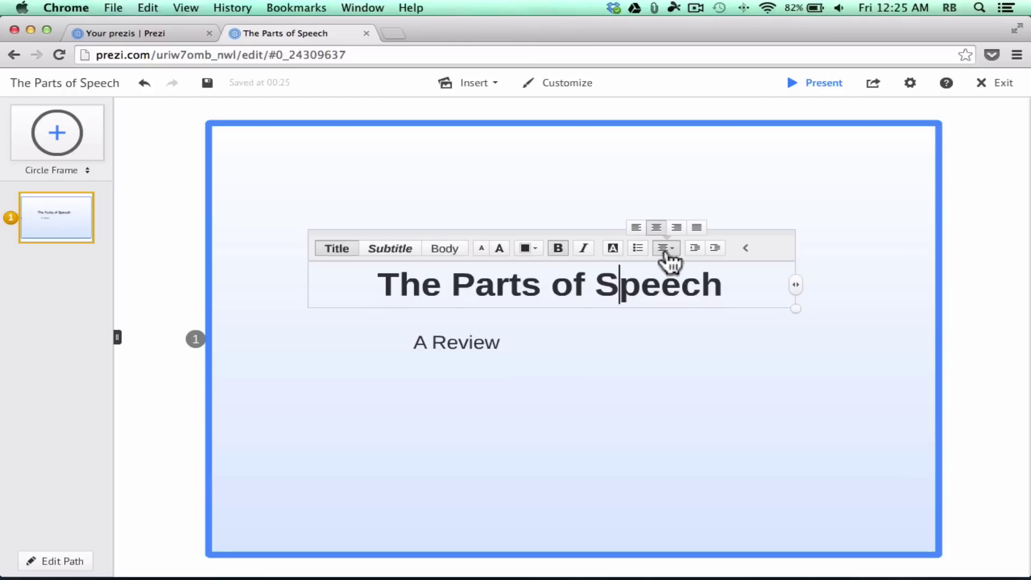
pyautogui.click(610, 316)
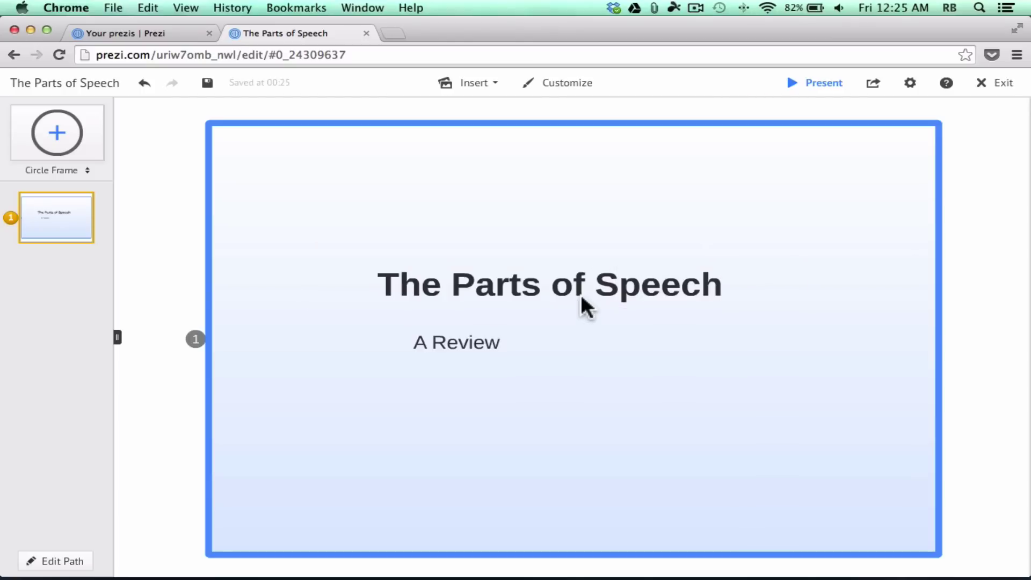
pyautogui.scroll(-3, 627, 389)
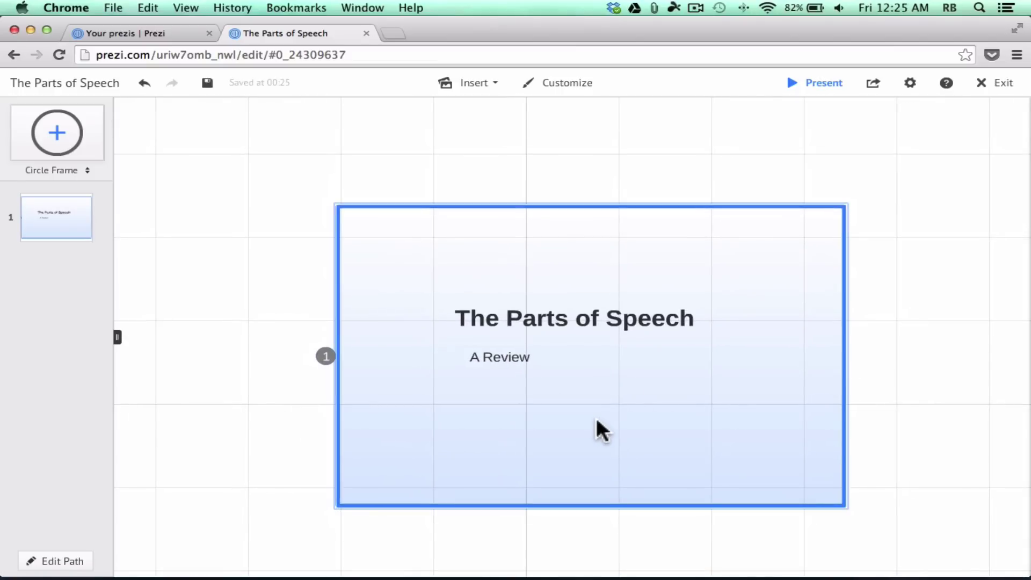
pyautogui.click(53, 228)
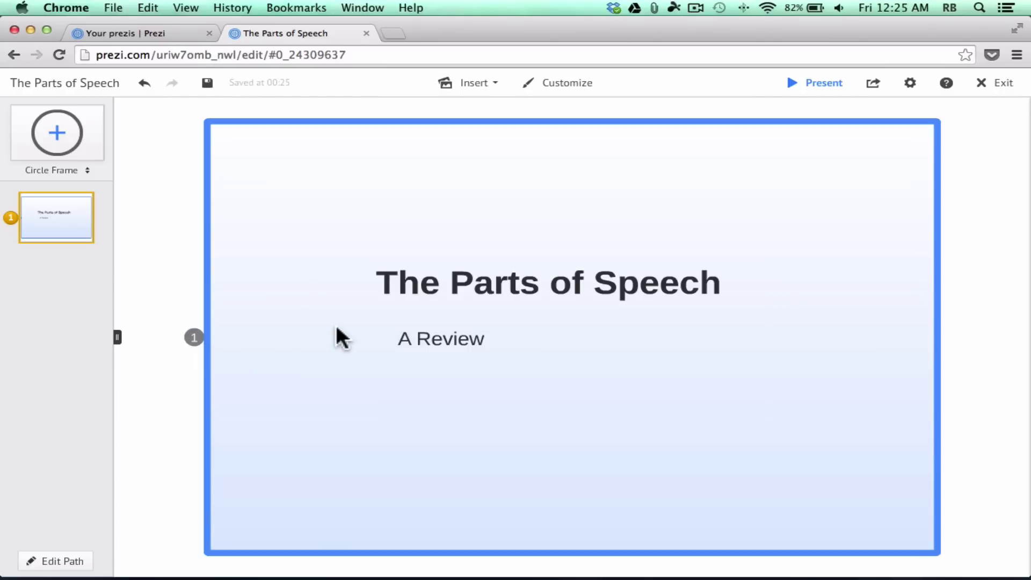
pyautogui.scroll(-5, 336, 324)
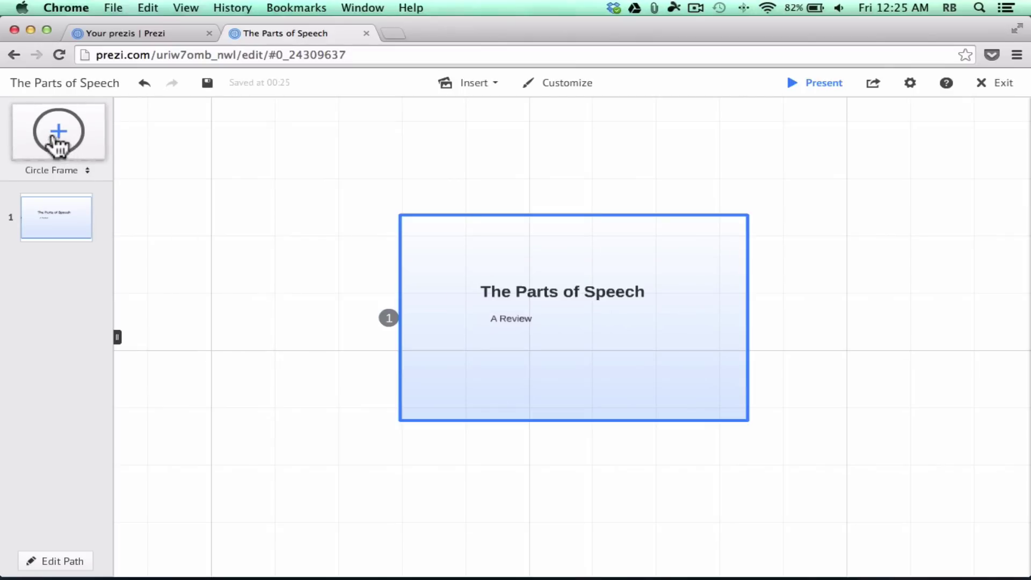
pyautogui.moveTo(59, 133)
pyautogui.mouseDown()
pyautogui.moveTo(315, 212)
pyautogui.moveTo(305, 247)
pyautogui.moveTo(283, 244)
pyautogui.moveTo(258, 267)
pyautogui.moveTo(65, 124)
pyautogui.mouseUp()
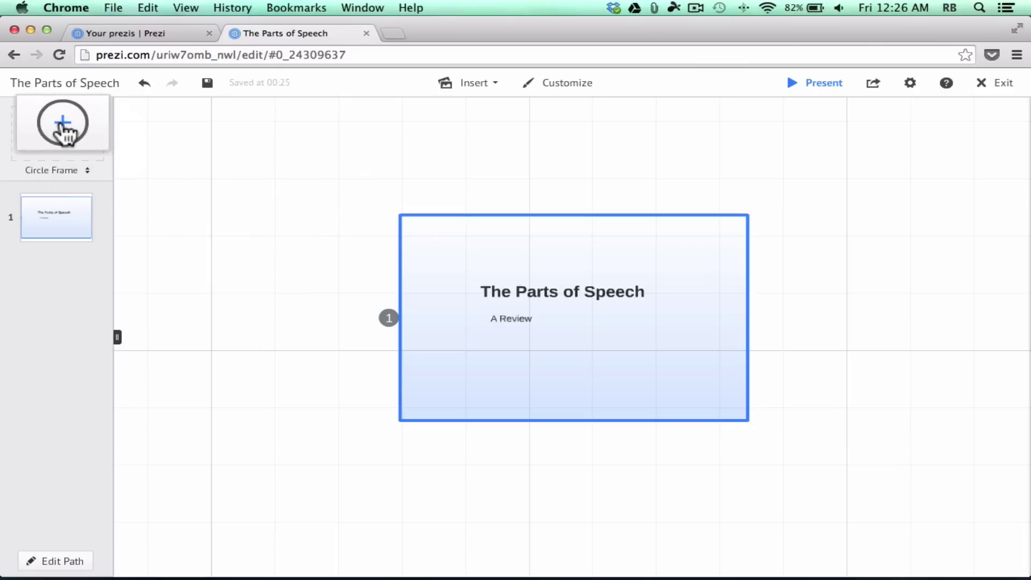
# - Add a circle frame left of the title frame as path step 2
pyautogui.click(78, 172)
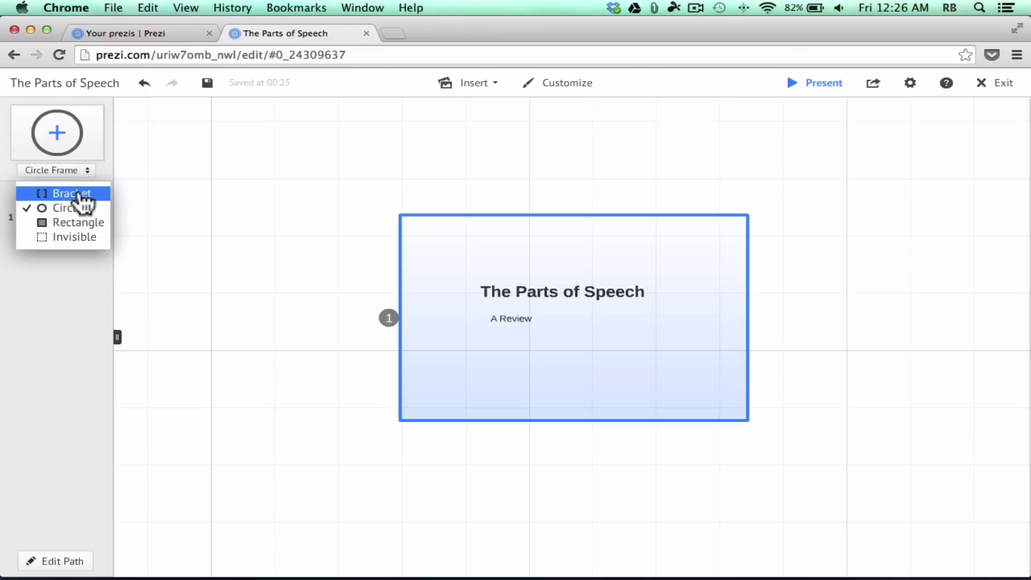
pyautogui.click(75, 223)
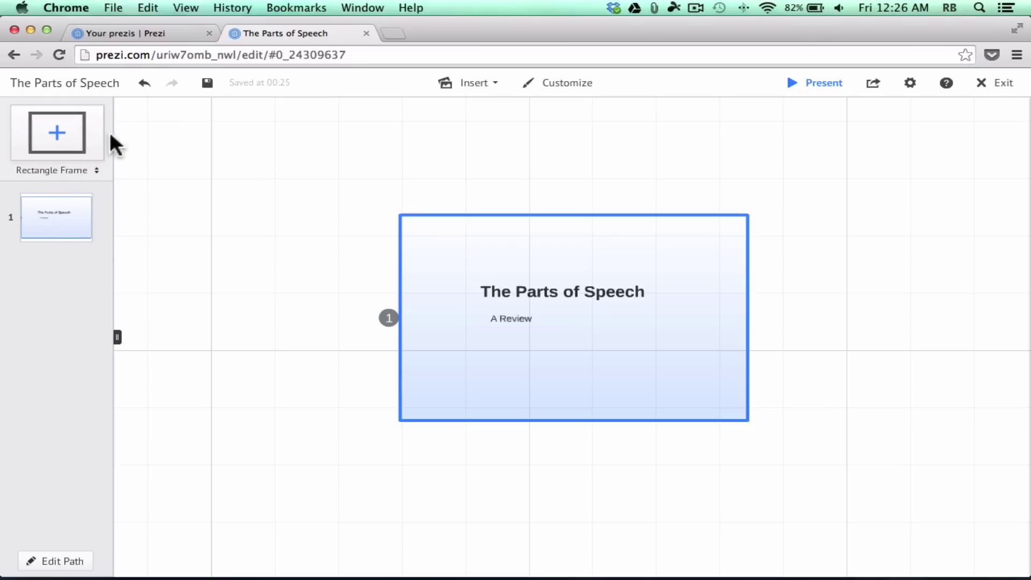
pyautogui.click(80, 171)
pyautogui.click(77, 207)
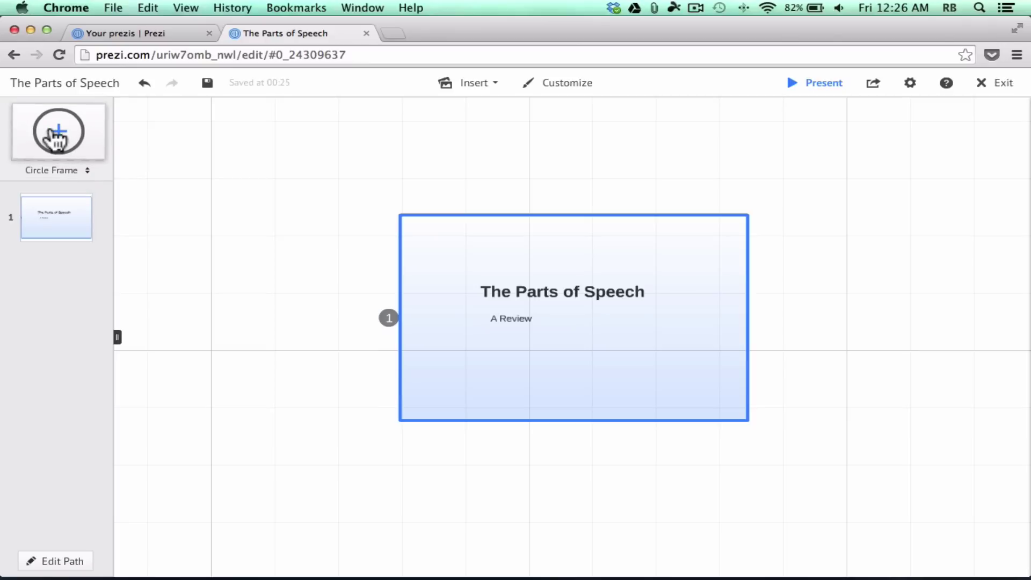
pyautogui.moveTo(56, 130); pyautogui.dragTo(220, 199)
pyautogui.moveTo(249, 204); pyautogui.dragTo(253, 260)
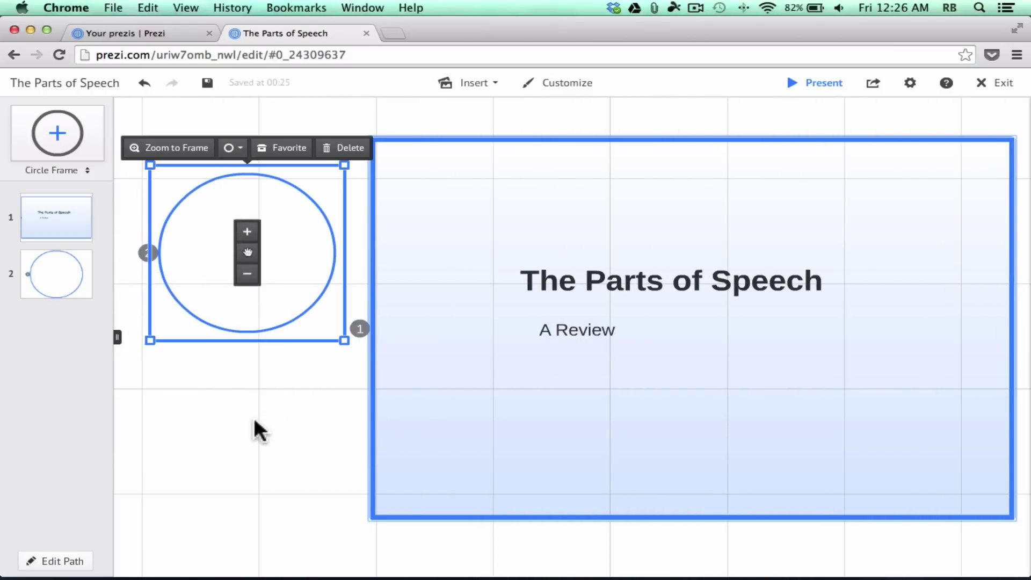
# - Nudge the title right and down, and shift the 'A Review' subtitle to the right
pyautogui.moveTo(671, 279); pyautogui.dragTo(690, 289)
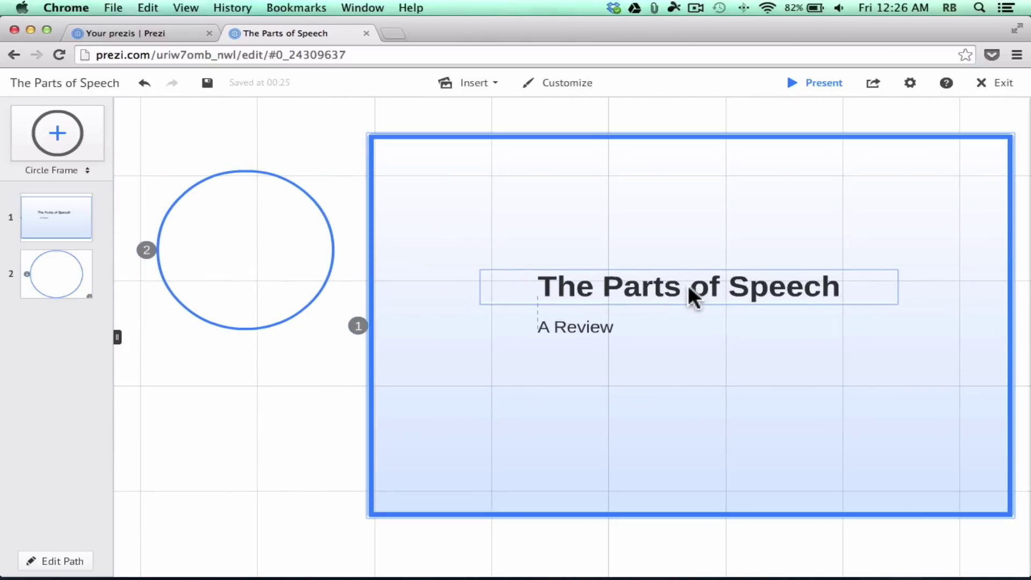
pyautogui.click(578, 338)
pyautogui.moveTo(587, 329); pyautogui.dragTo(620, 326)
pyautogui.click(787, 357)
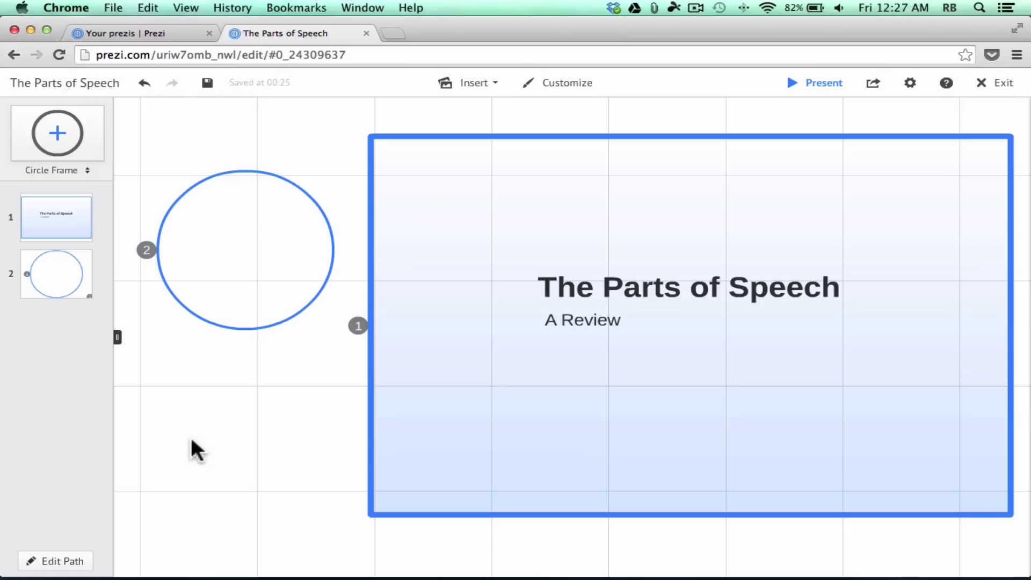
# - Move the circle frame up toward the title frame and shrink it
pyautogui.moveTo(219, 249); pyautogui.dragTo(194, 351)
pyautogui.click(195, 354)
pyautogui.click(178, 279)
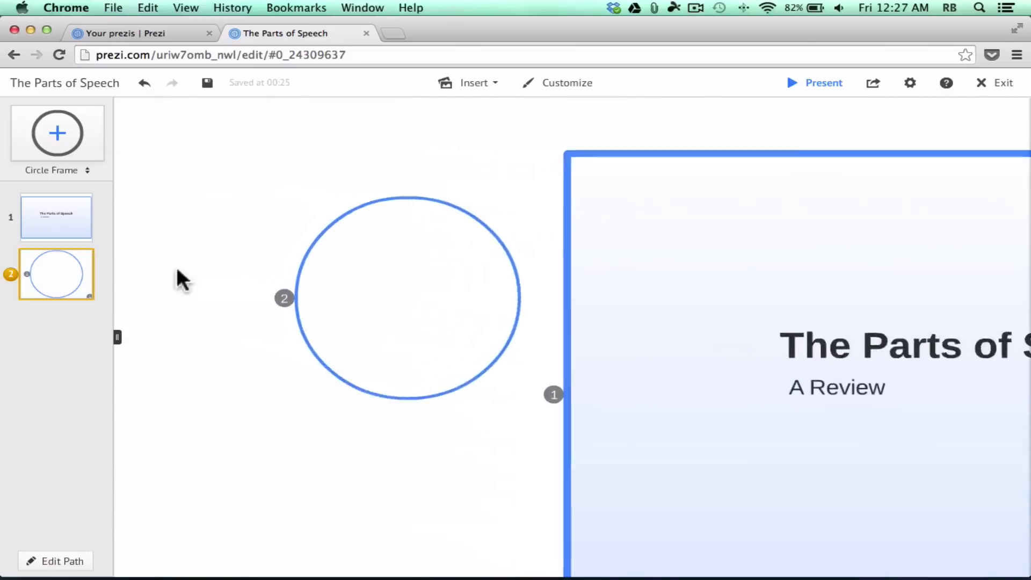
pyautogui.scroll(-5, 308, 461)
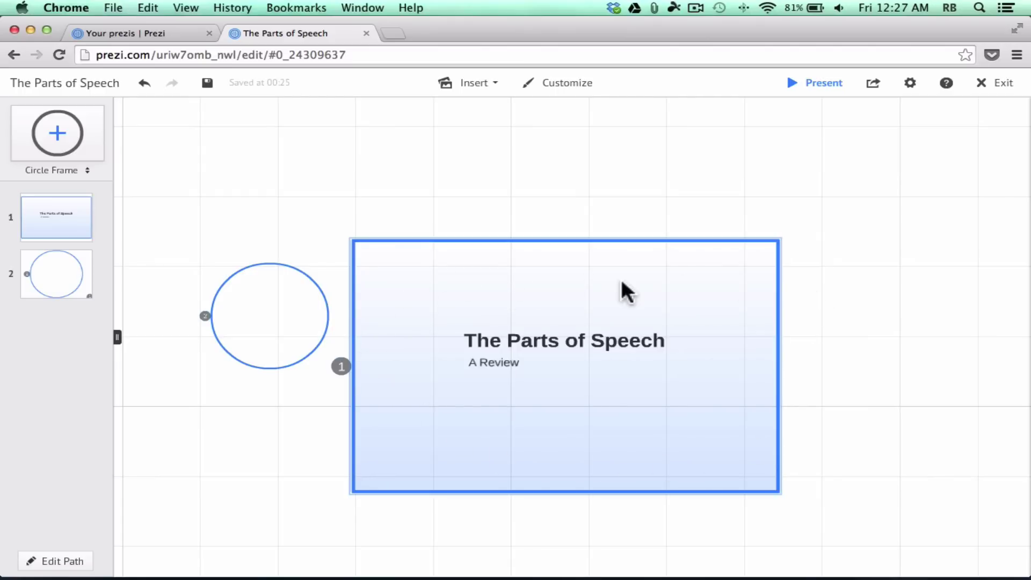
pyautogui.moveTo(315, 283); pyautogui.dragTo(260, 214)
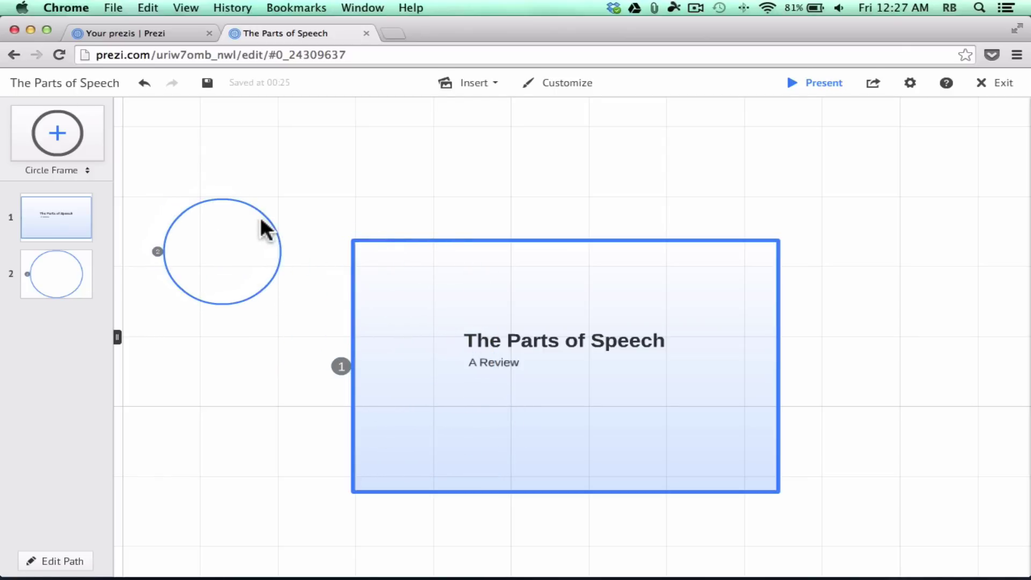
pyautogui.click(263, 211)
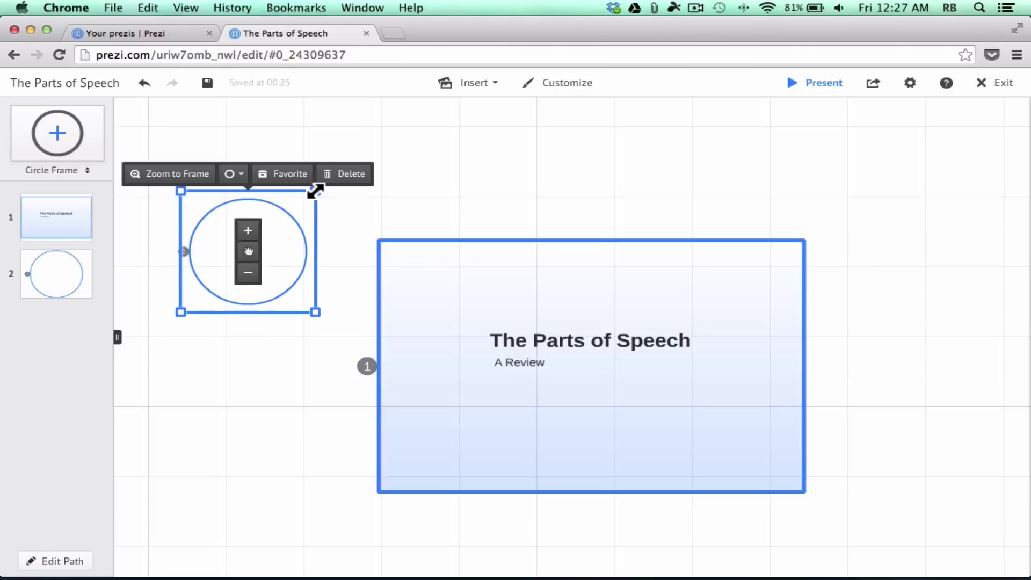
pyautogui.moveTo(315, 190); pyautogui.dragTo(292, 213)
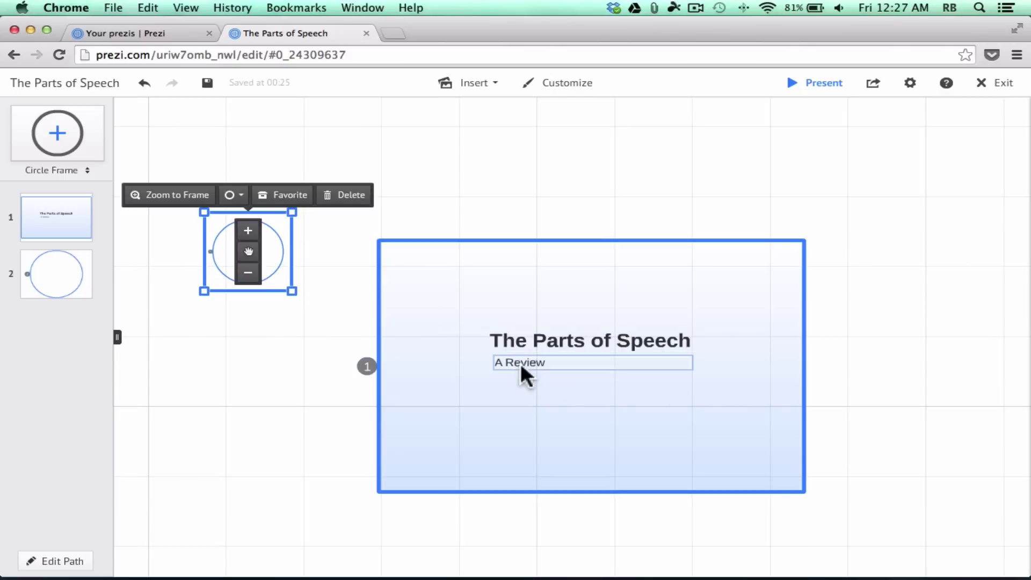
pyautogui.click(325, 247)
pyautogui.scroll(-2, 267, 293)
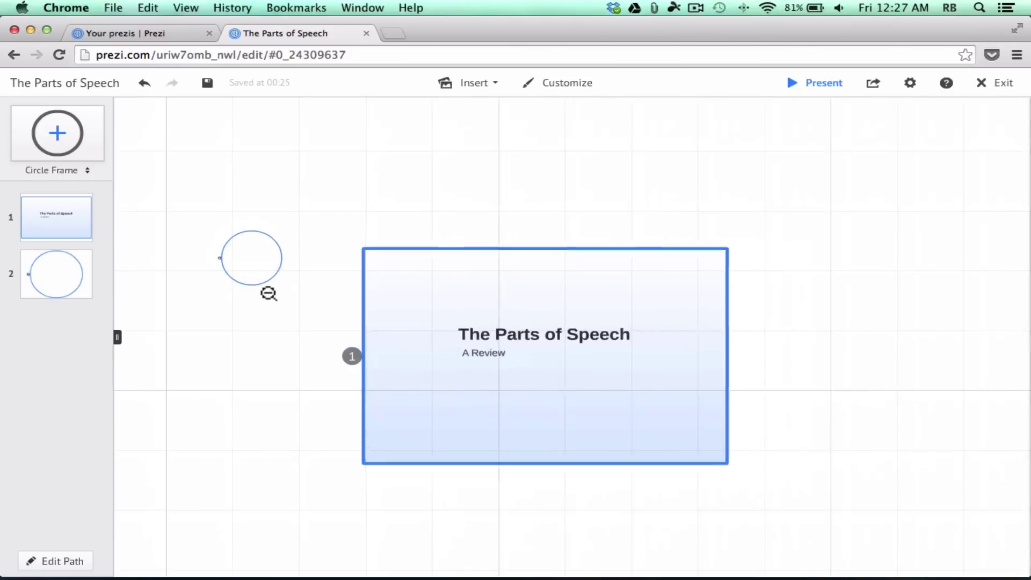
pyautogui.scroll(3, 268, 294)
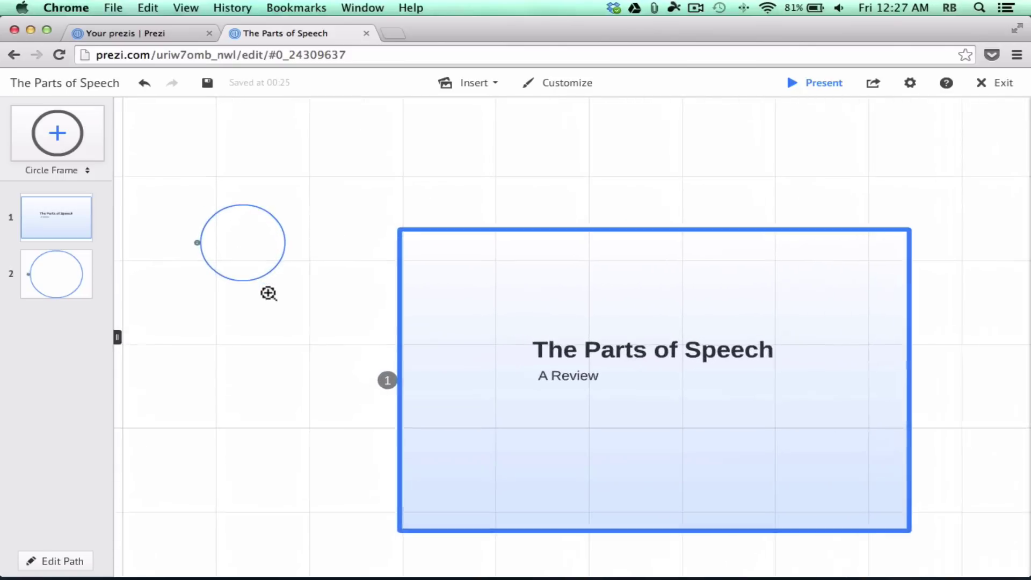
# - Shrink the circle frame, move it into the title frame's upper-left corner, and enlarge it slightly
pyautogui.click(348, 321)
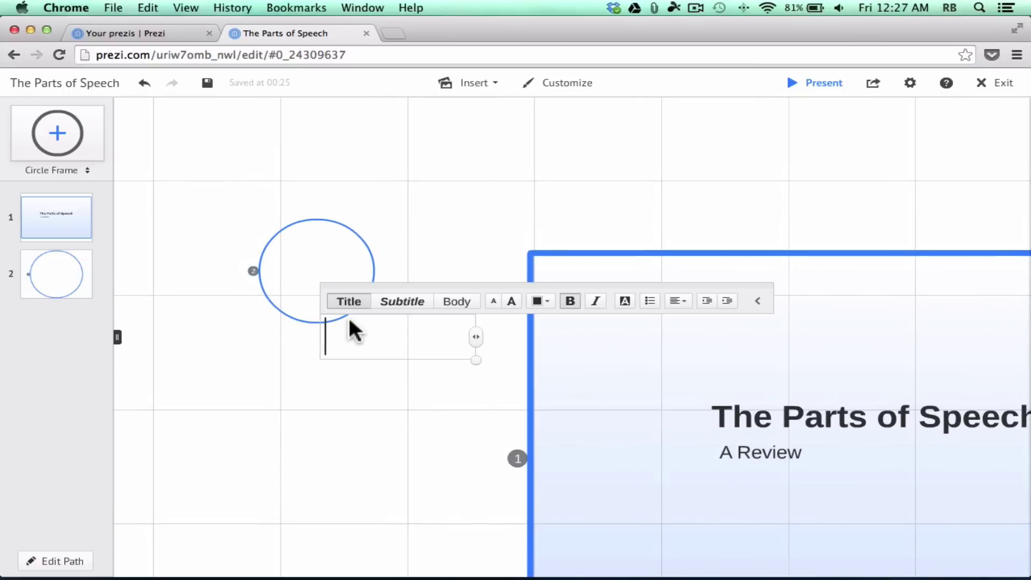
pyautogui.scroll(3, 274, 312)
pyautogui.click(376, 325)
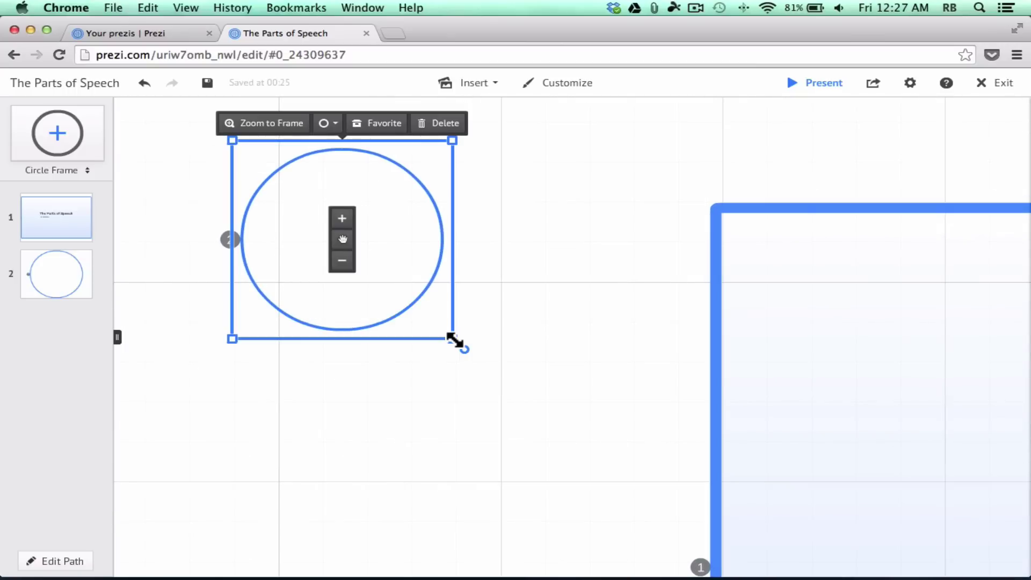
pyautogui.moveTo(454, 339)
pyautogui.mouseDown()
pyautogui.moveTo(477, 361)
pyautogui.moveTo(440, 328)
pyautogui.mouseUp()
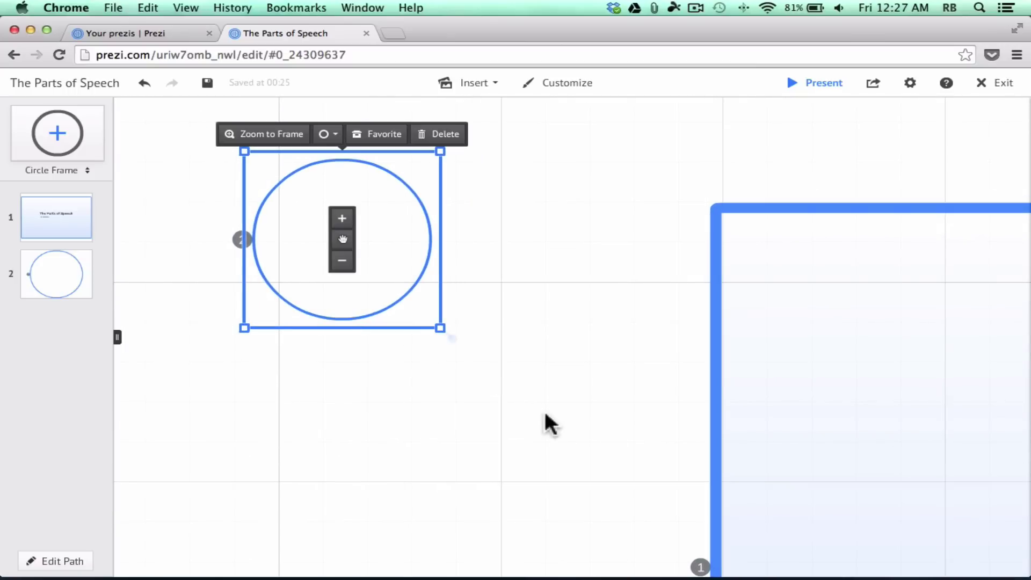
pyautogui.scroll(-3, 601, 441)
pyautogui.moveTo(356, 297); pyautogui.dragTo(688, 363)
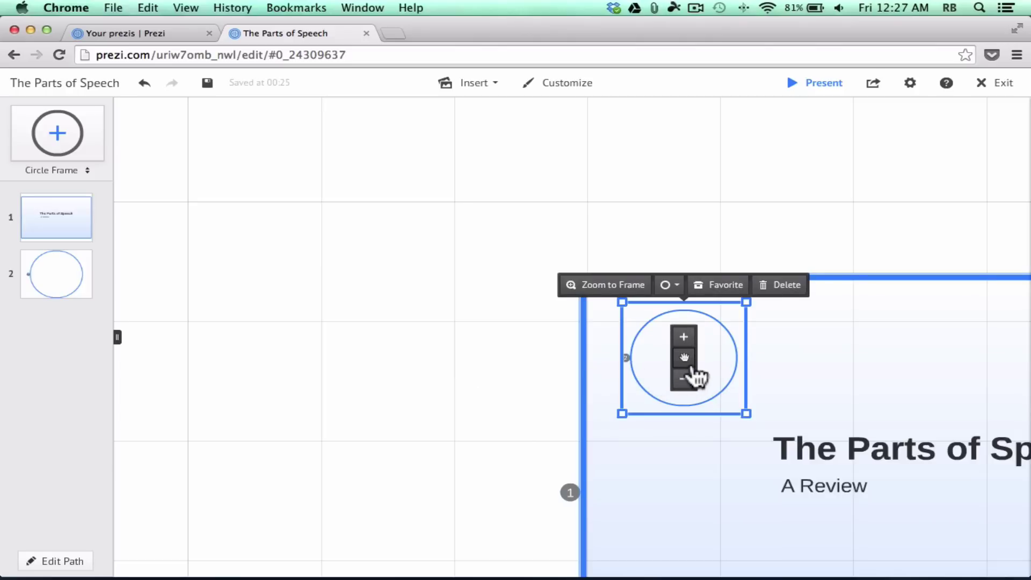
pyautogui.click(685, 338)
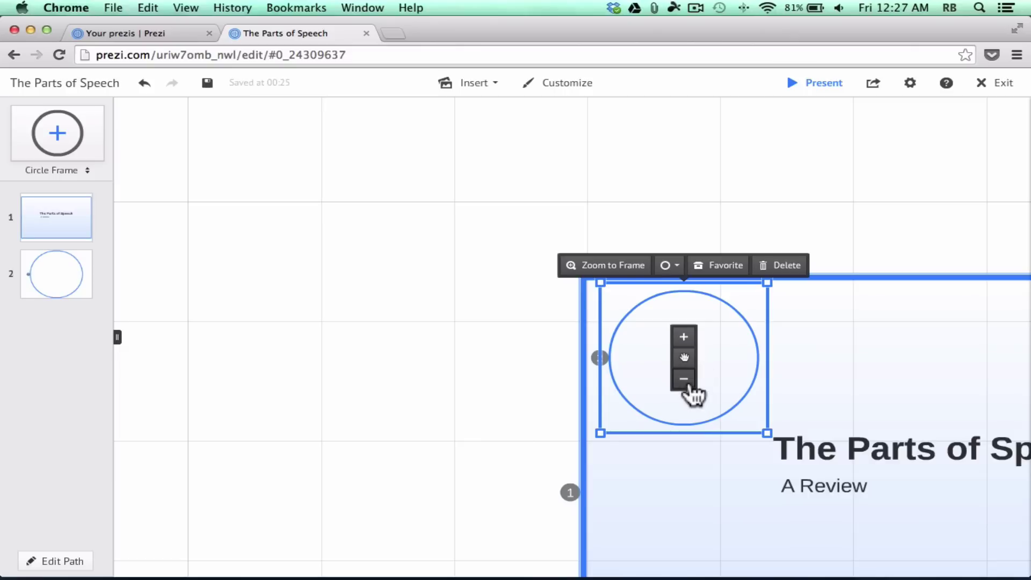
pyautogui.click(473, 380)
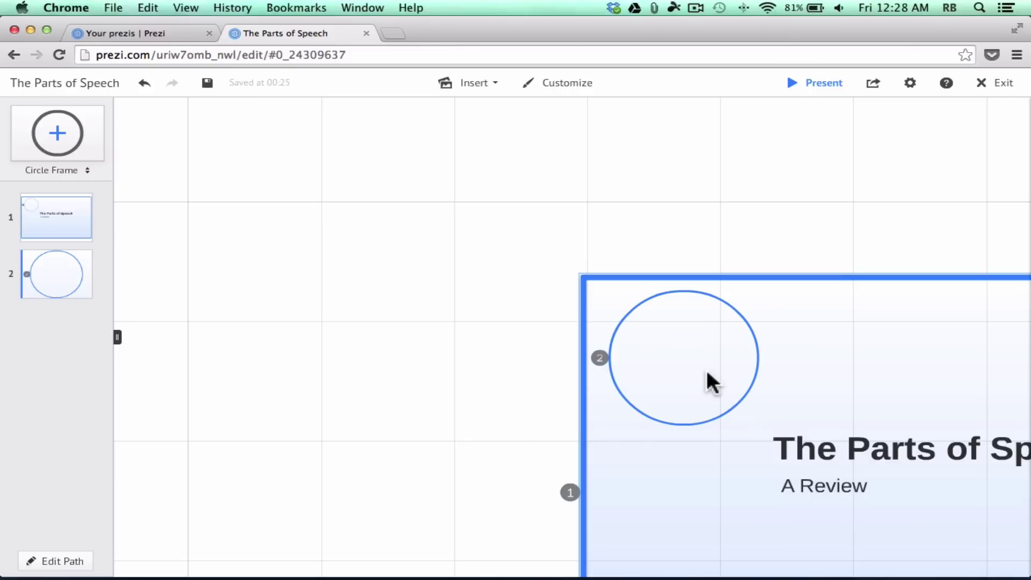
# - Add the heading 'Nouns' inside the circle frame, widened and centred near its top
pyautogui.click(730, 369)
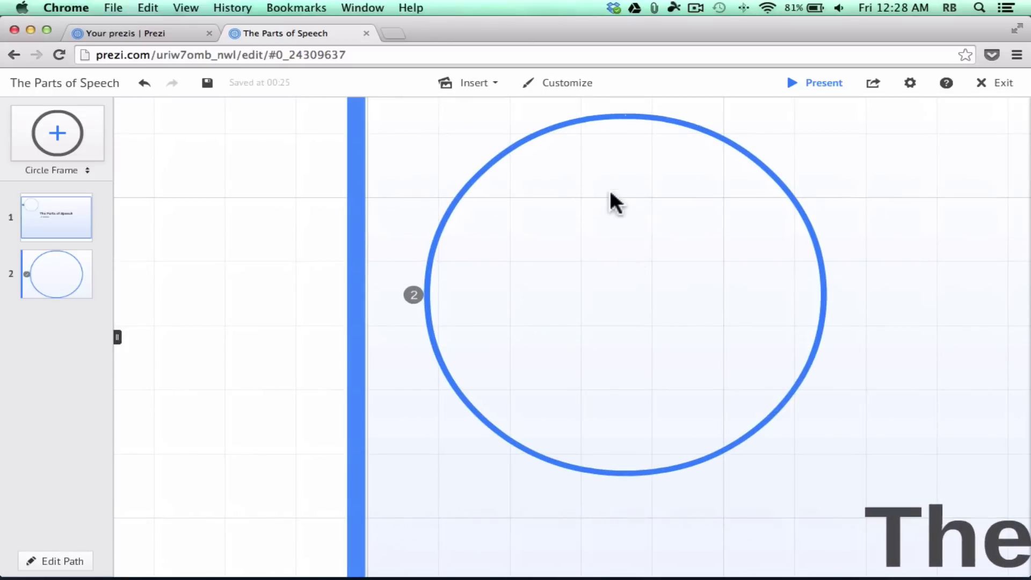
pyautogui.click(539, 188)
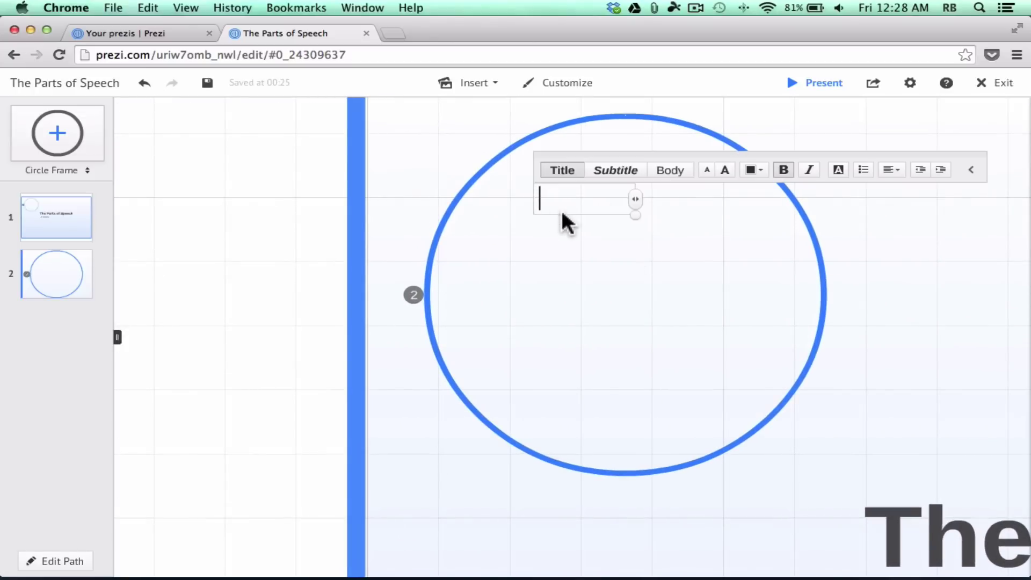
pyautogui.write('Nouns')
pyautogui.moveTo(635, 215); pyautogui.dragTo(661, 284)
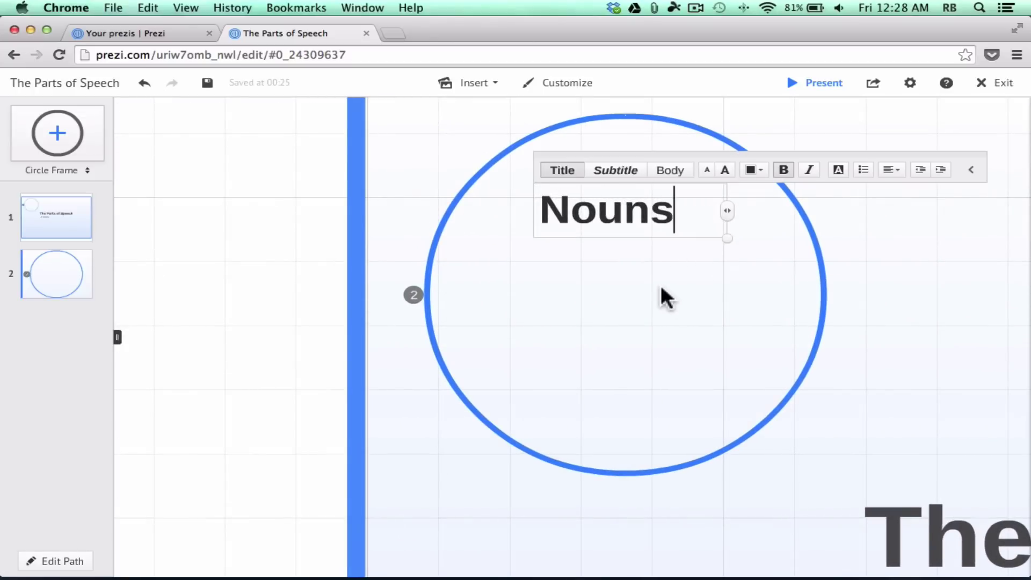
pyautogui.click(632, 271)
pyautogui.moveTo(641, 231)
pyautogui.mouseDown()
pyautogui.moveTo(666, 215)
pyautogui.moveTo(640, 224)
pyautogui.mouseUp()
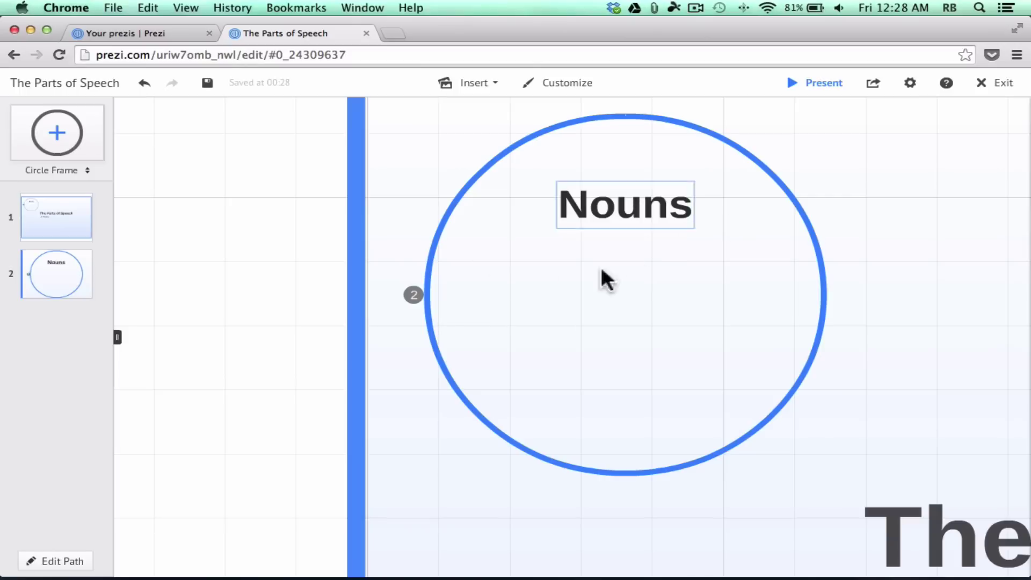
pyautogui.click(483, 89)
# - Insert web images of a fedora hat and a George Washington portrait into the Nouns circle
pyautogui.click(485, 104)
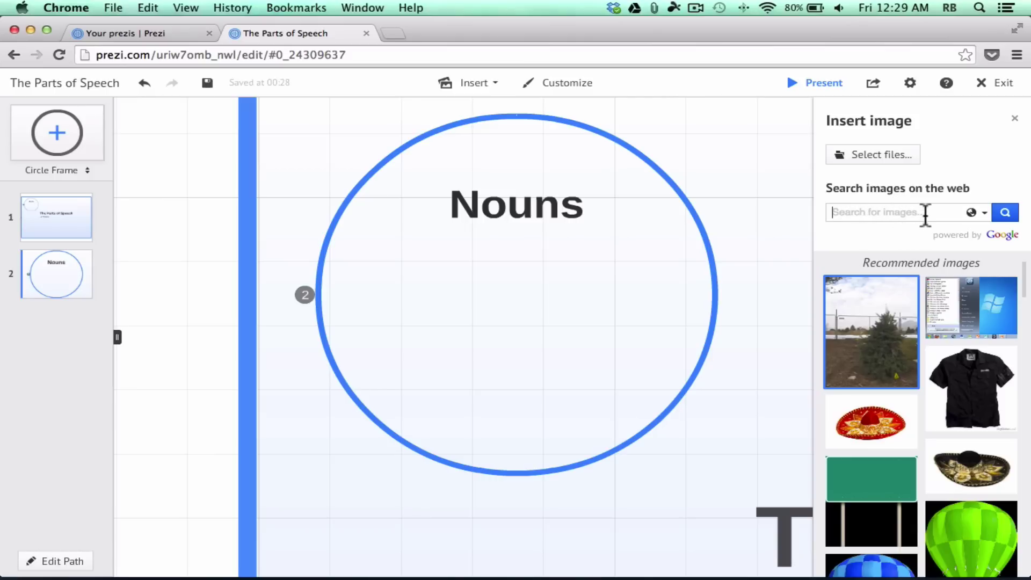
pyautogui.write('hat')
pyautogui.press('Return')
pyautogui.moveTo(871, 292); pyautogui.dragTo(693, 382)
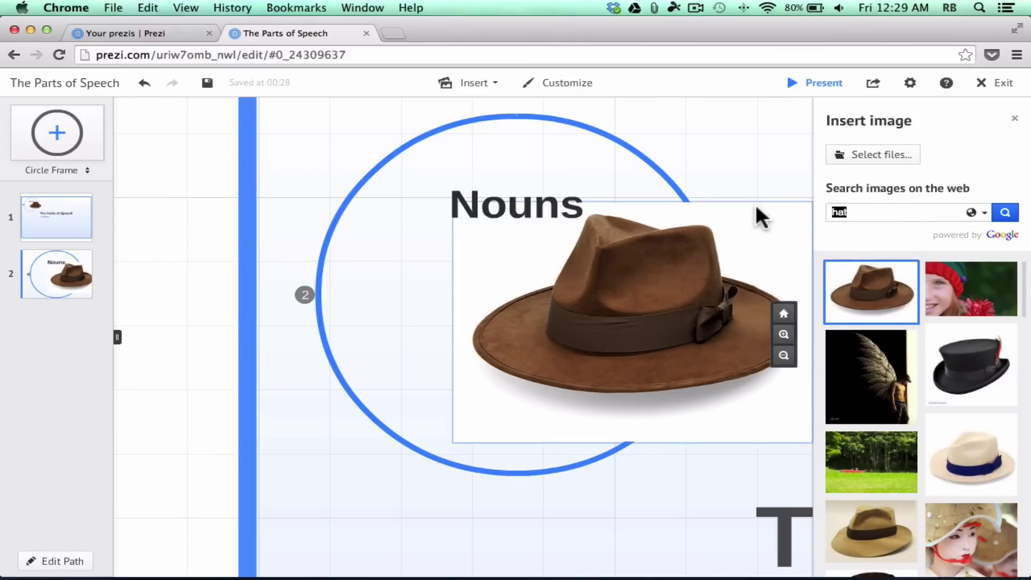
pyautogui.write('george washington')
pyautogui.press('Return')
pyautogui.moveTo(919, 419); pyautogui.dragTo(410, 295)
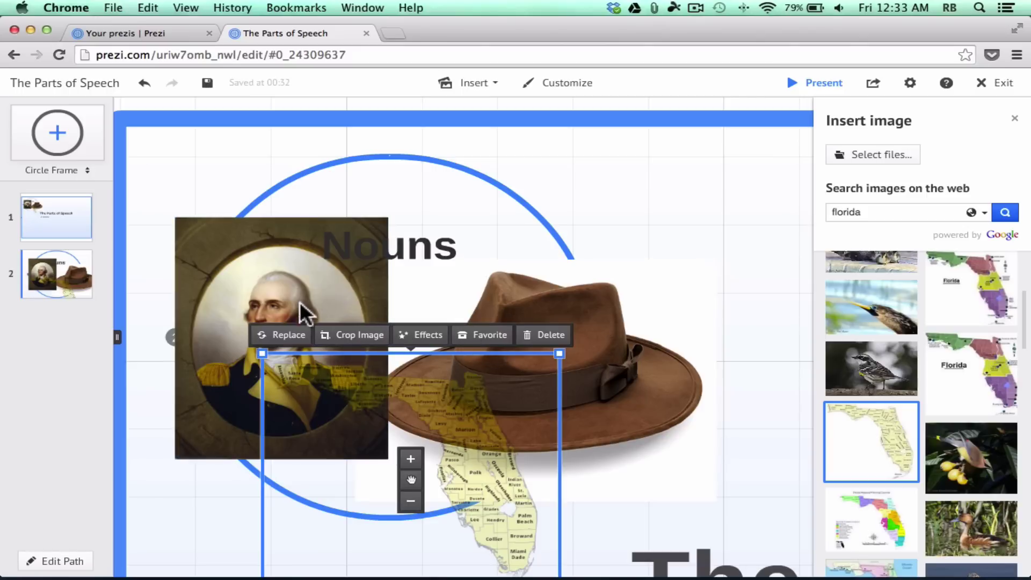
# - Shrink the portrait and the Florida map, placing the map beside the portrait
pyautogui.click(289, 285)
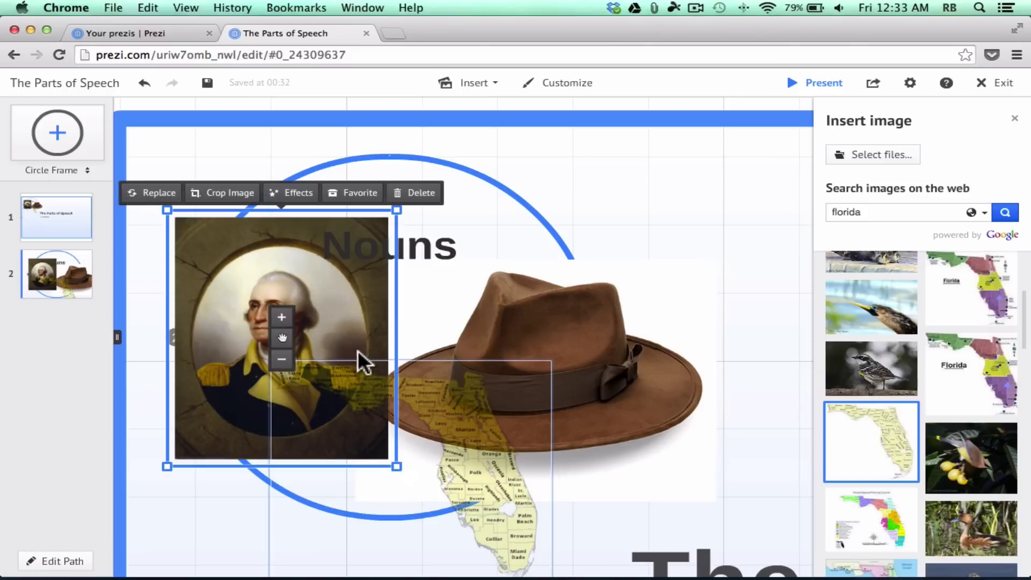
pyautogui.click(360, 319)
pyautogui.click(290, 273)
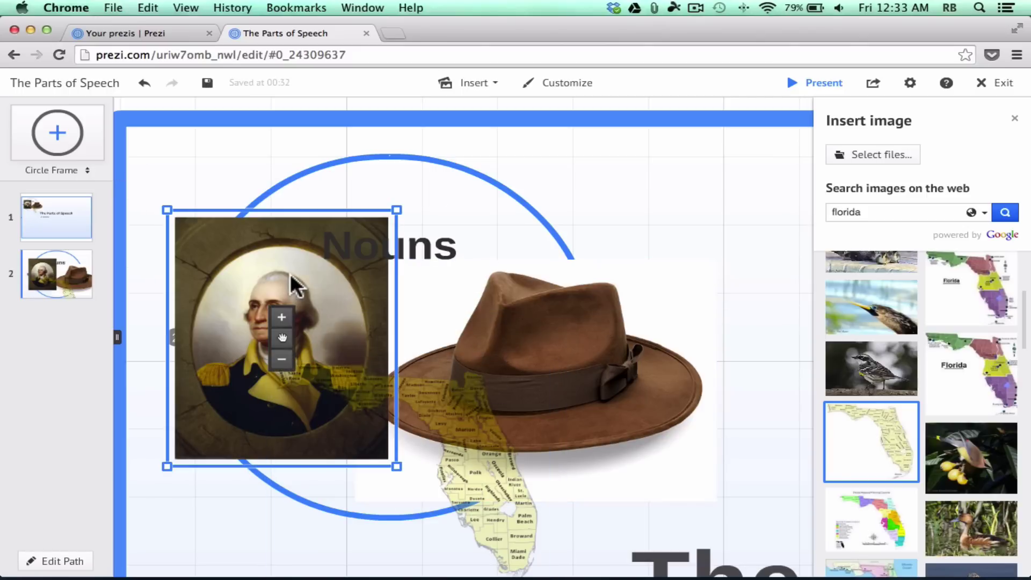
pyautogui.moveTo(396, 466); pyautogui.dragTo(339, 402)
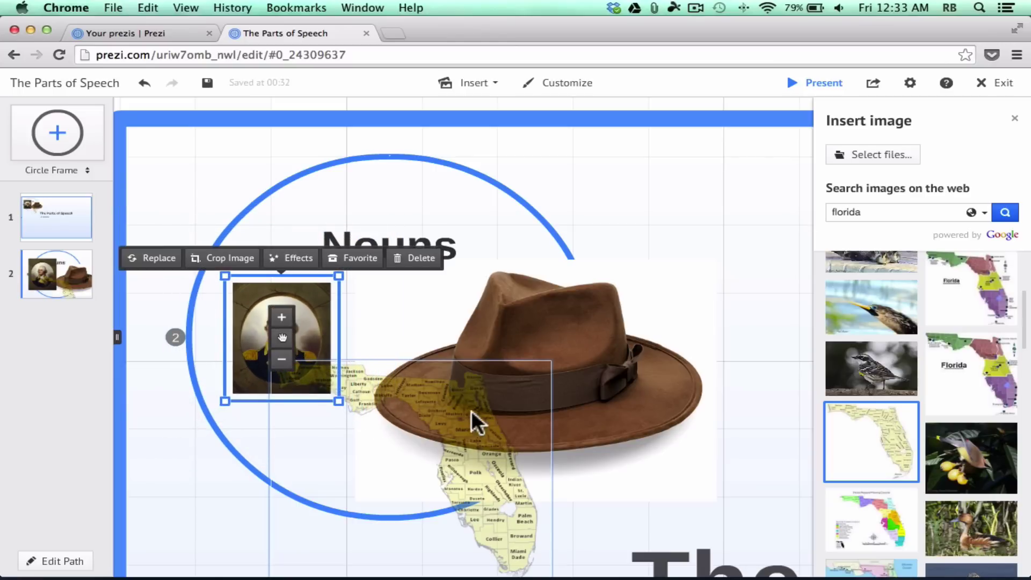
pyautogui.moveTo(464, 432); pyautogui.dragTo(443, 198)
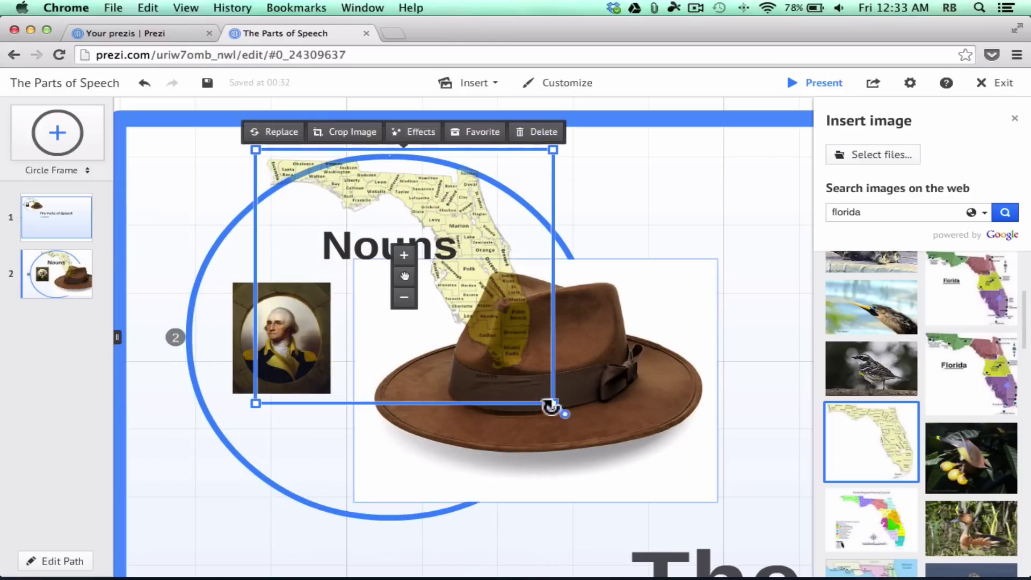
pyautogui.moveTo(553, 406); pyautogui.dragTo(470, 322)
pyautogui.moveTo(436, 289); pyautogui.dragTo(422, 436)
# - Halve the hat's size and rearrange the hat, map and portrait beneath the heading
pyautogui.click(587, 382)
pyautogui.click(534, 400)
pyautogui.moveTo(533, 398); pyautogui.dragTo(384, 354)
pyautogui.moveTo(396, 444); pyautogui.dragTo(385, 419)
pyautogui.moveTo(303, 324); pyautogui.dragTo(480, 311)
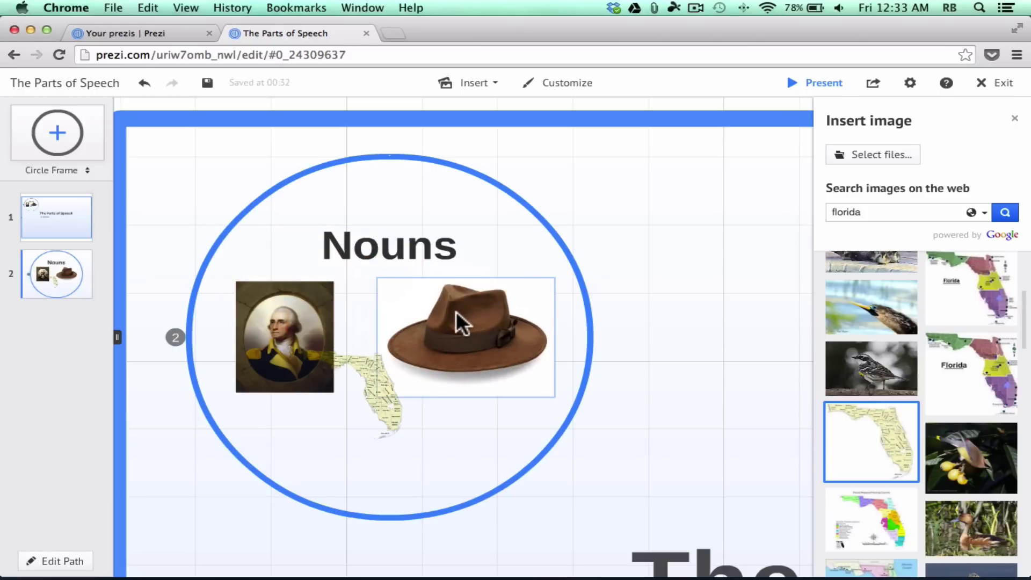
# - Bring the hat image forward, then to the front, over the portrait
pyautogui.rightClick(456, 311)
pyautogui.click(276, 312)
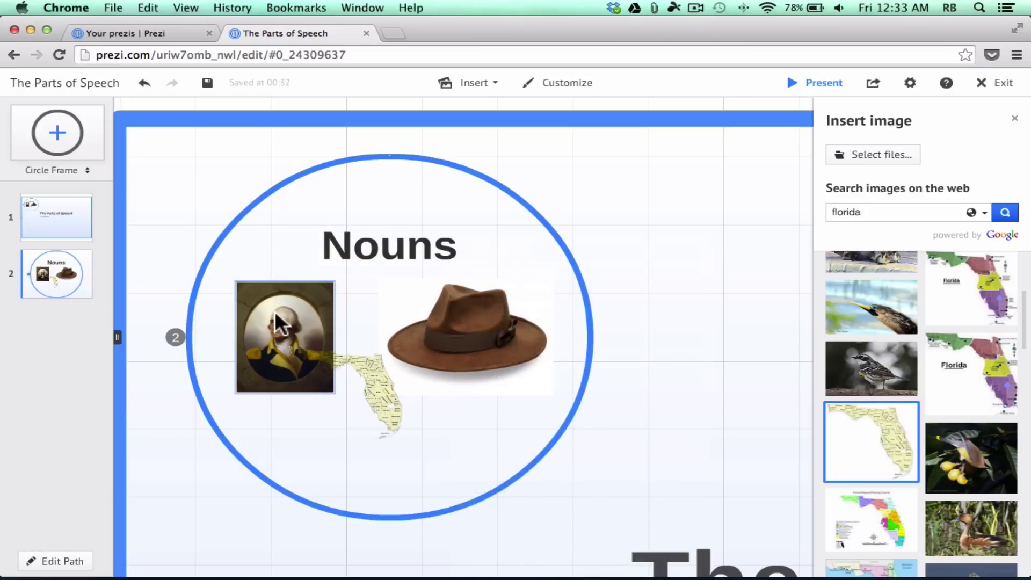
pyautogui.rightClick(276, 312)
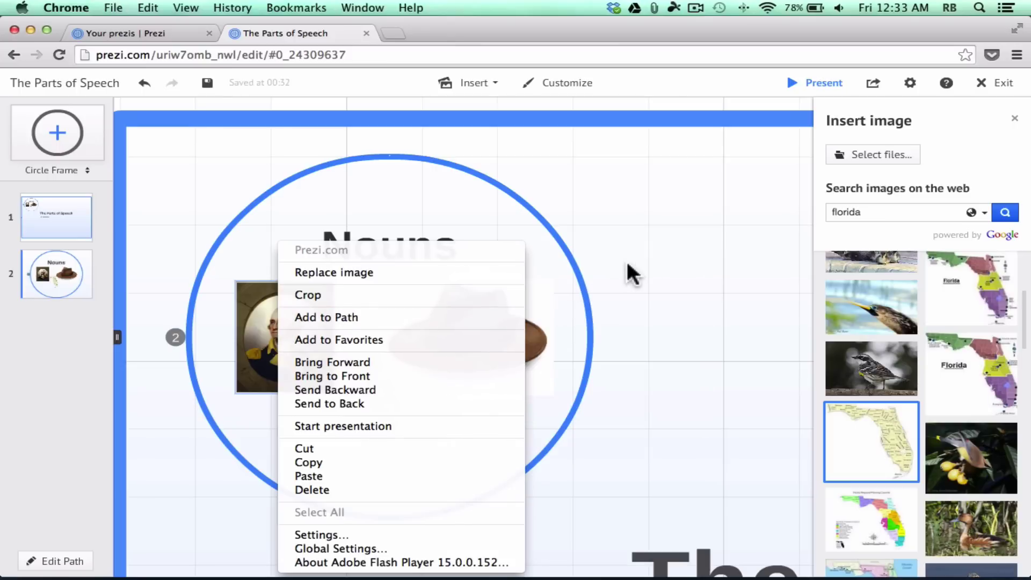
pyautogui.click(453, 330)
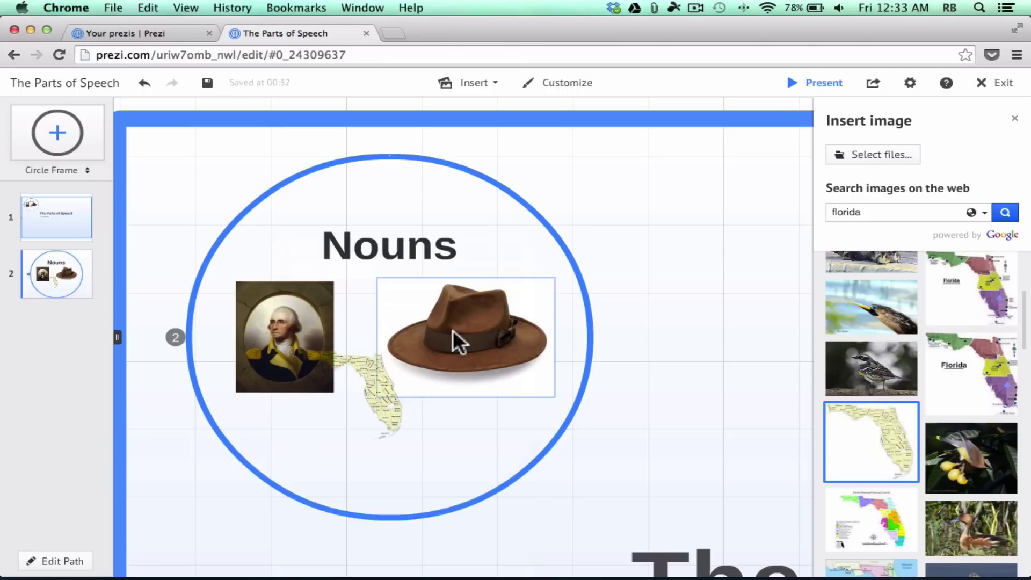
pyautogui.moveTo(452, 330); pyautogui.dragTo(359, 311)
pyautogui.rightClick(360, 313)
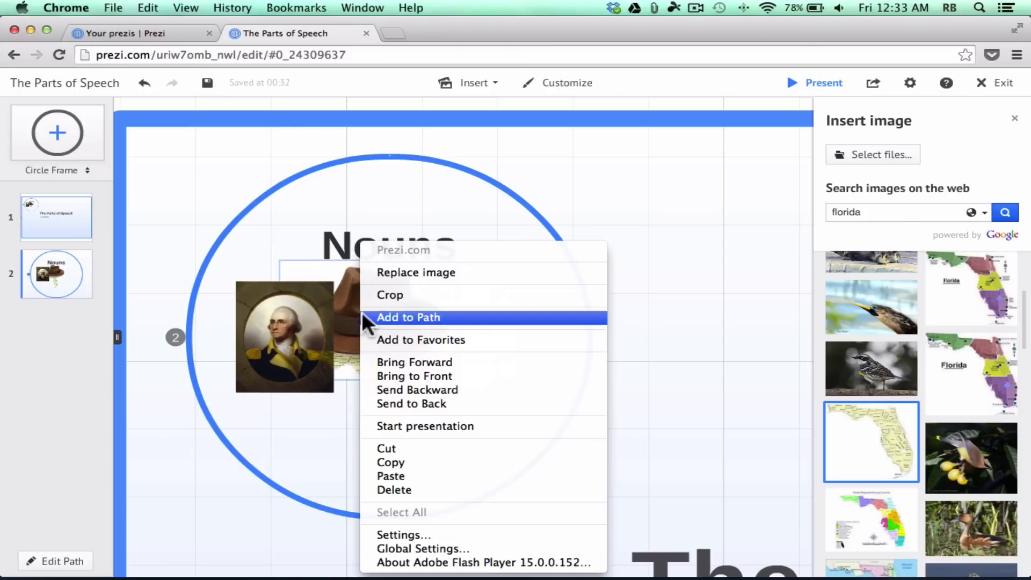
pyautogui.click(440, 362)
pyautogui.rightClick(412, 354)
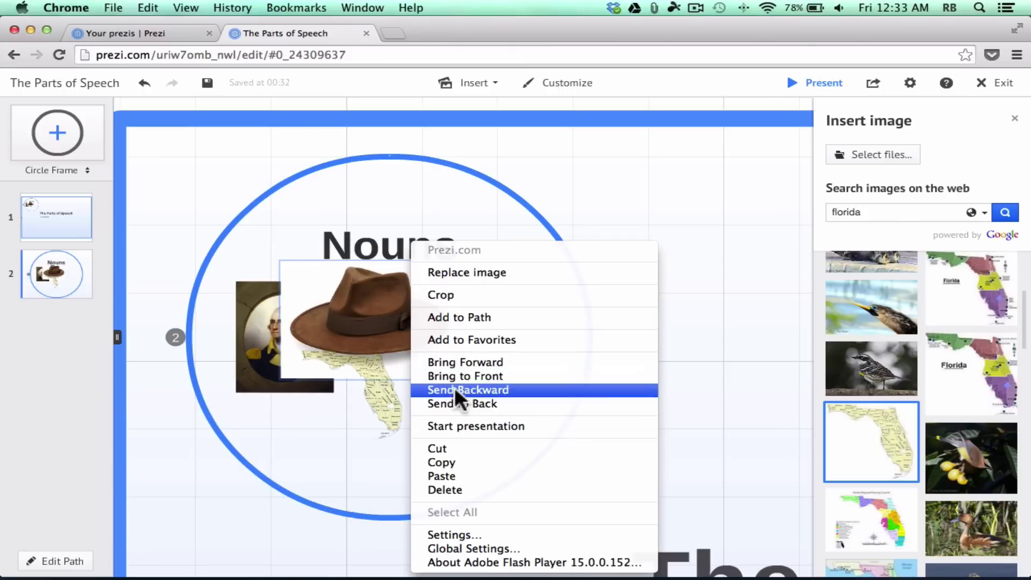
pyautogui.click(466, 374)
# - Scale the hat down on the right, map below, portrait nudged up-left
pyautogui.moveTo(423, 316); pyautogui.dragTo(528, 318)
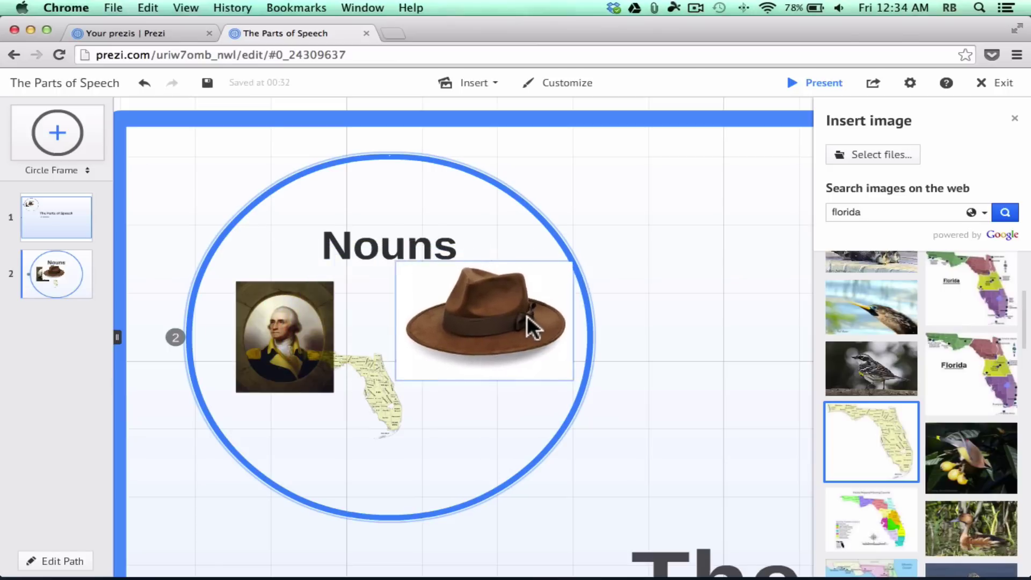
pyautogui.moveTo(561, 393); pyautogui.dragTo(524, 371)
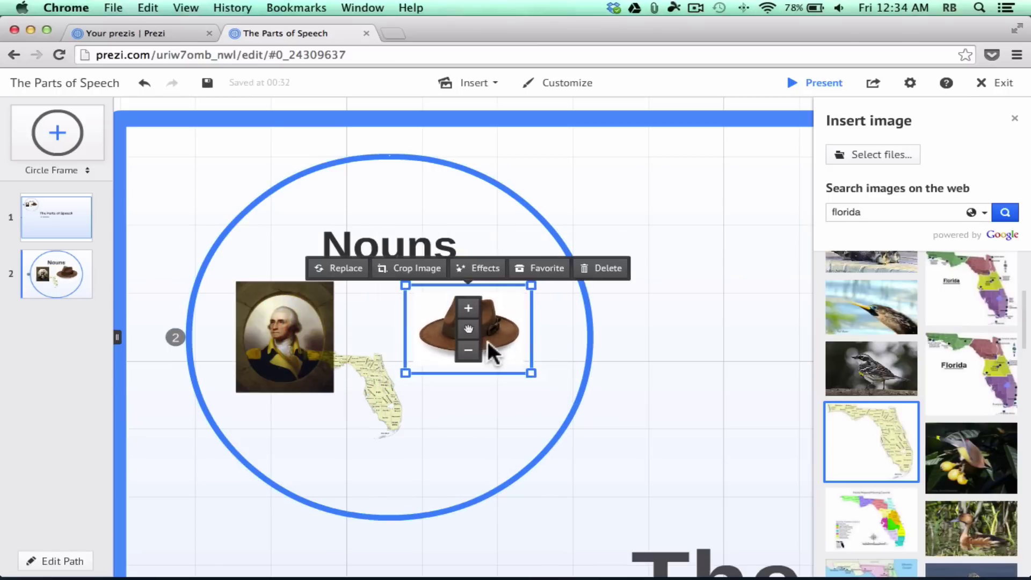
pyautogui.moveTo(378, 386); pyautogui.dragTo(427, 415)
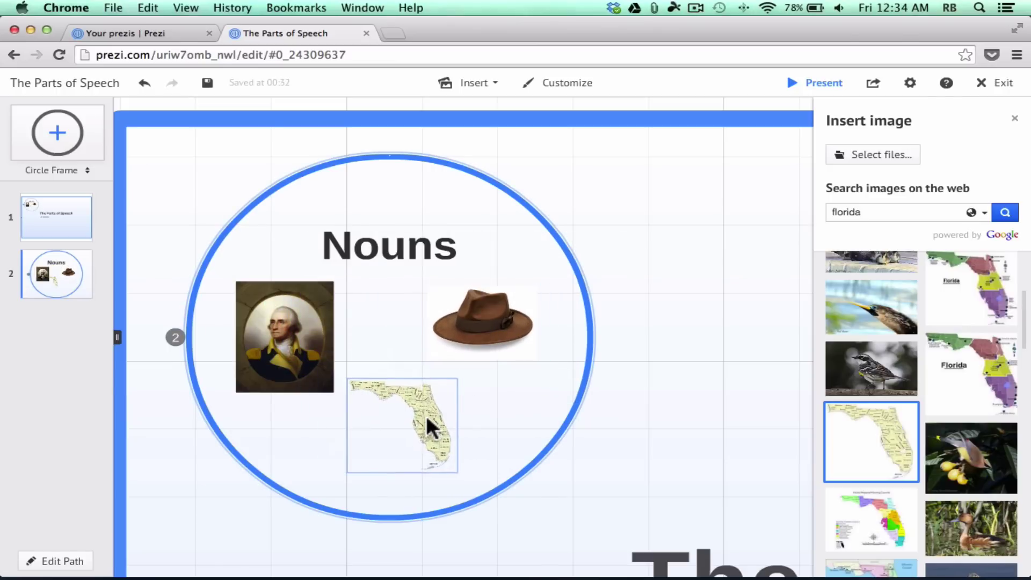
pyautogui.rightClick(283, 327)
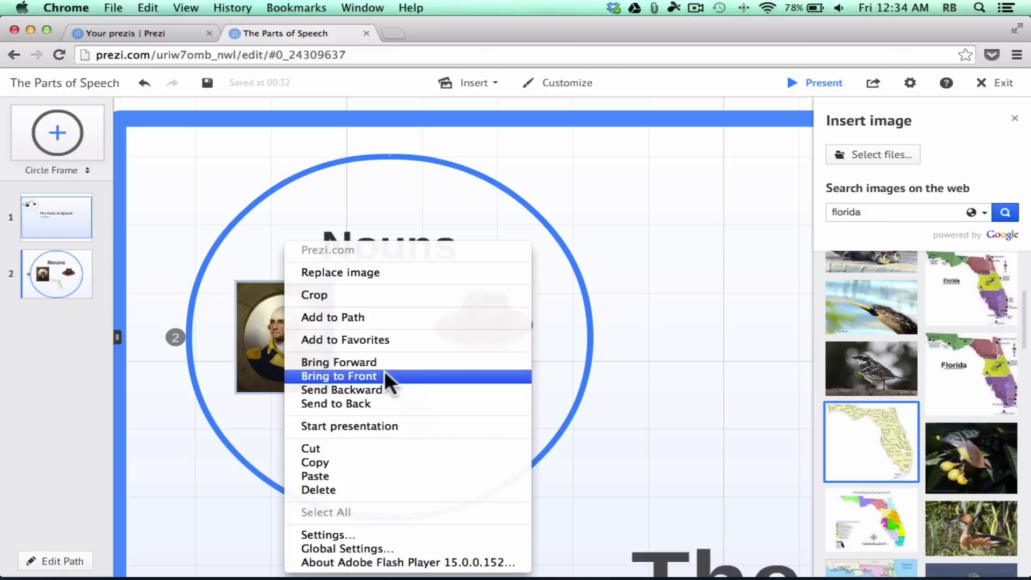
pyautogui.click(261, 357)
pyautogui.click(408, 398)
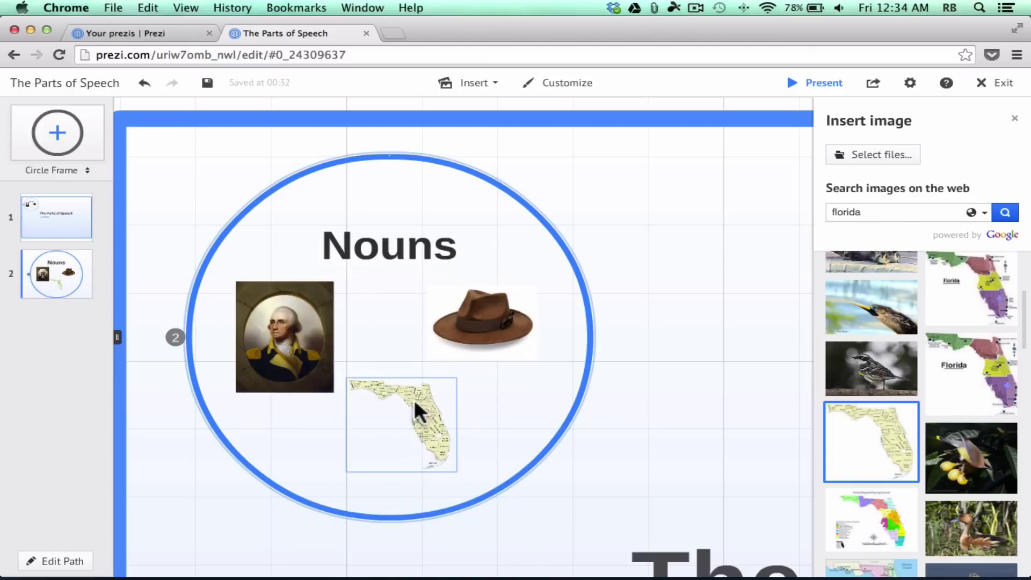
pyautogui.moveTo(294, 360)
pyautogui.mouseDown()
pyautogui.moveTo(278, 345)
pyautogui.moveTo(288, 345)
pyautogui.mouseUp()
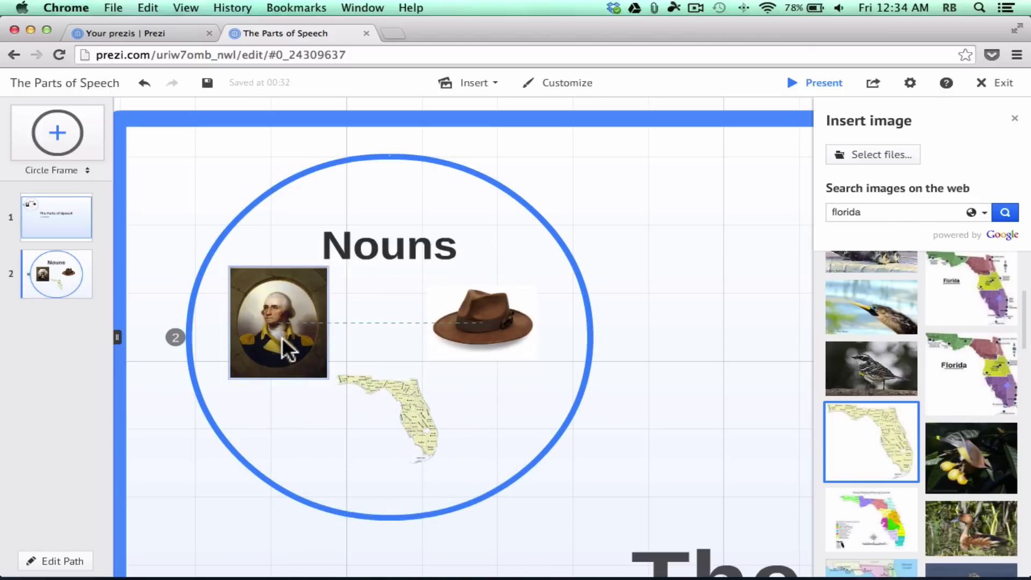
pyautogui.moveTo(483, 322); pyautogui.dragTo(507, 323)
pyautogui.click(532, 399)
pyautogui.scroll(-5, 649, 356)
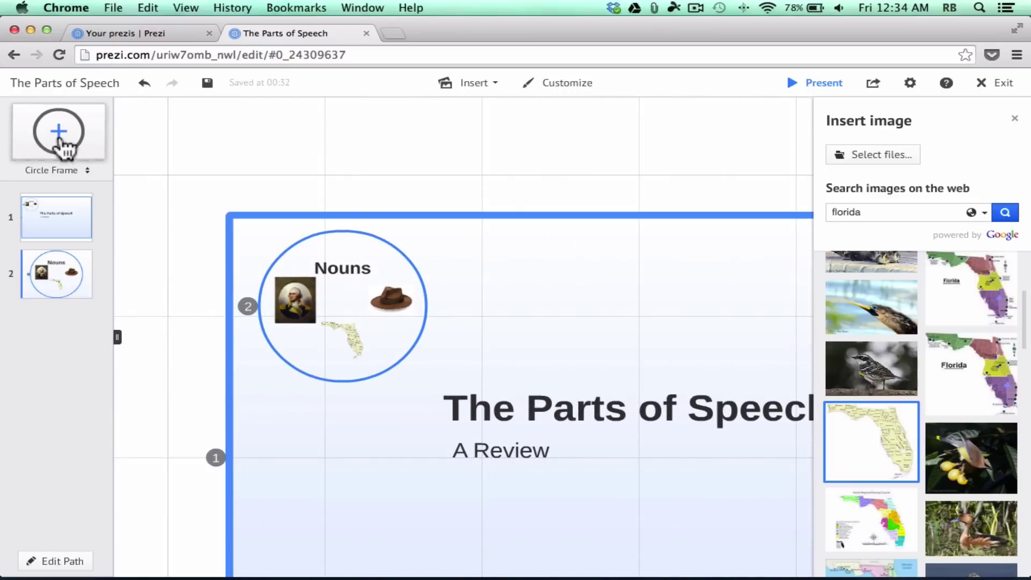
# - Add a third circle frame right of Nouns with the title 'Verbs'
pyautogui.moveTo(58, 134); pyautogui.dragTo(596, 307)
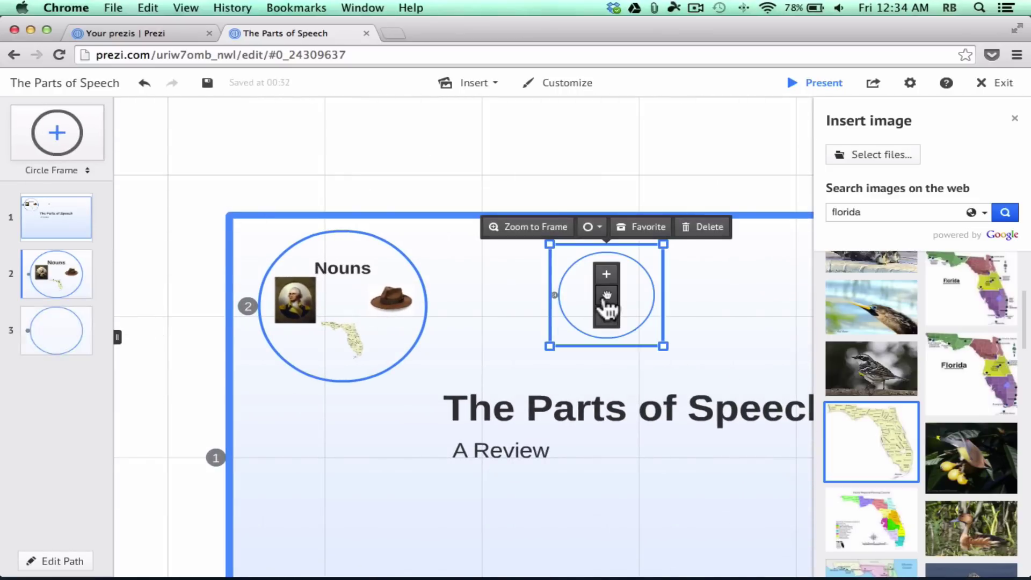
pyautogui.click(630, 295)
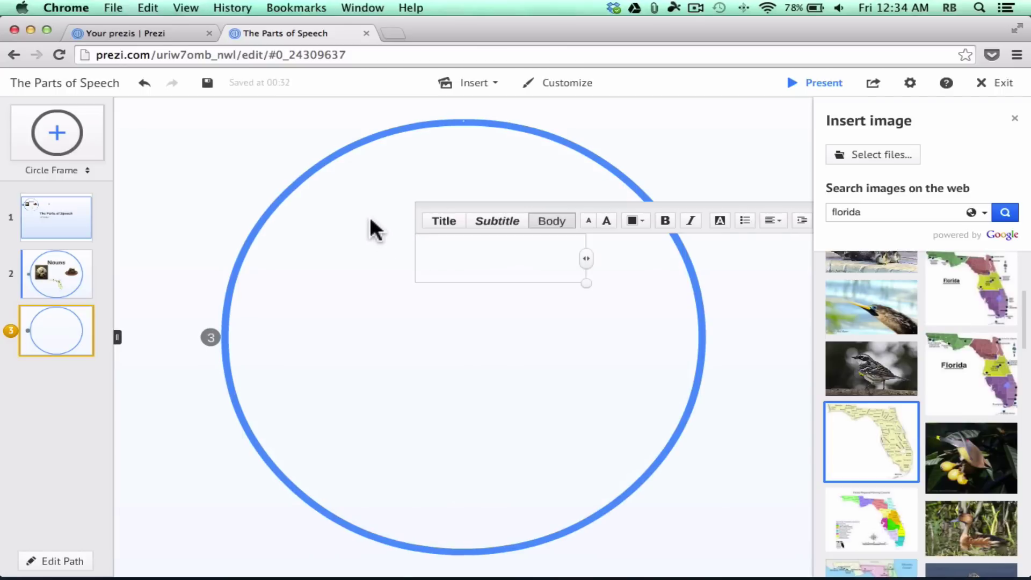
pyautogui.click(370, 218)
pyautogui.click(351, 223)
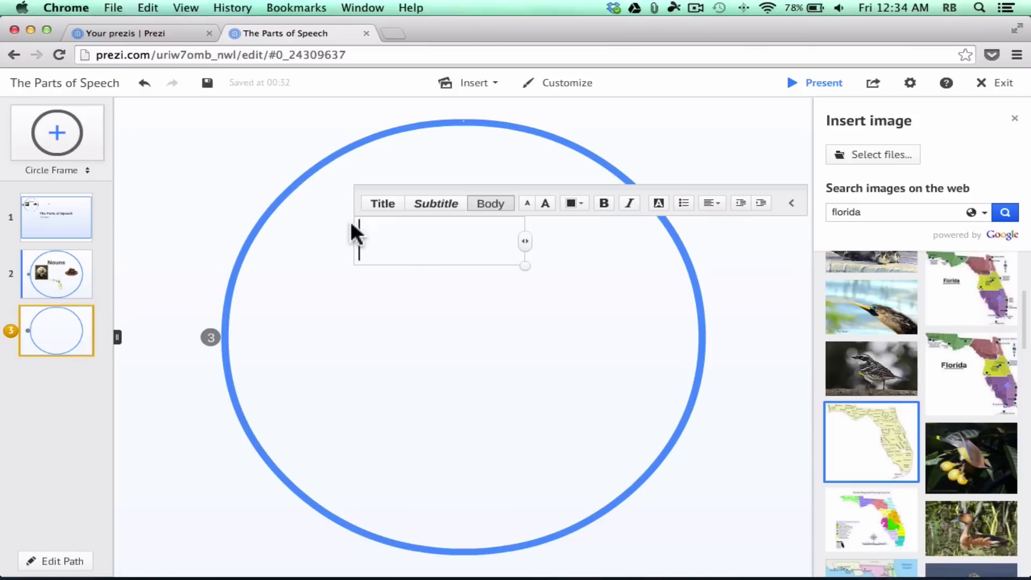
pyautogui.write('Verbs')
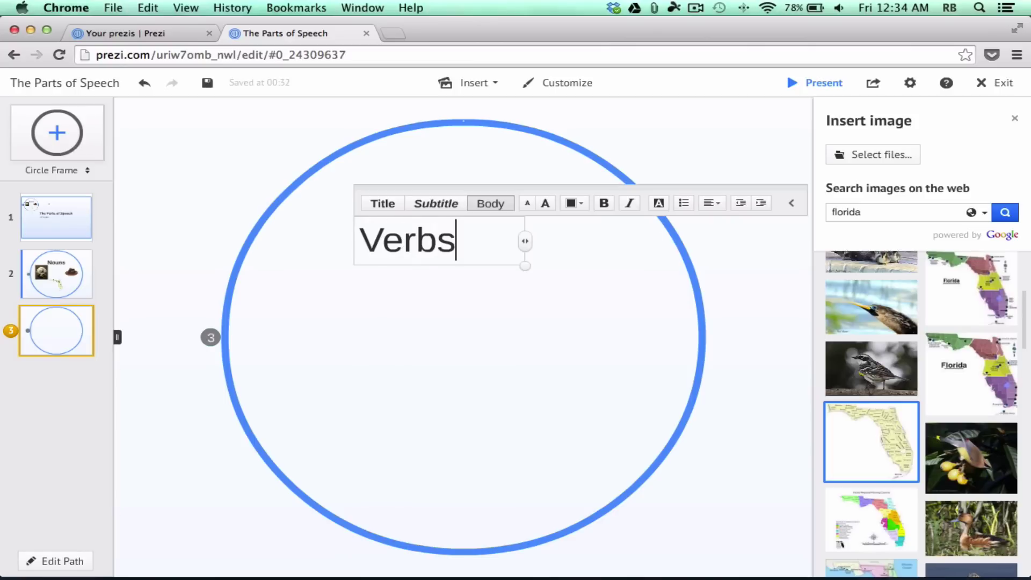
pyautogui.press('Escape')
# - Delete the accidentally added extra empty circle frame beside Verbs
pyautogui.scroll(-5, 403, 378)
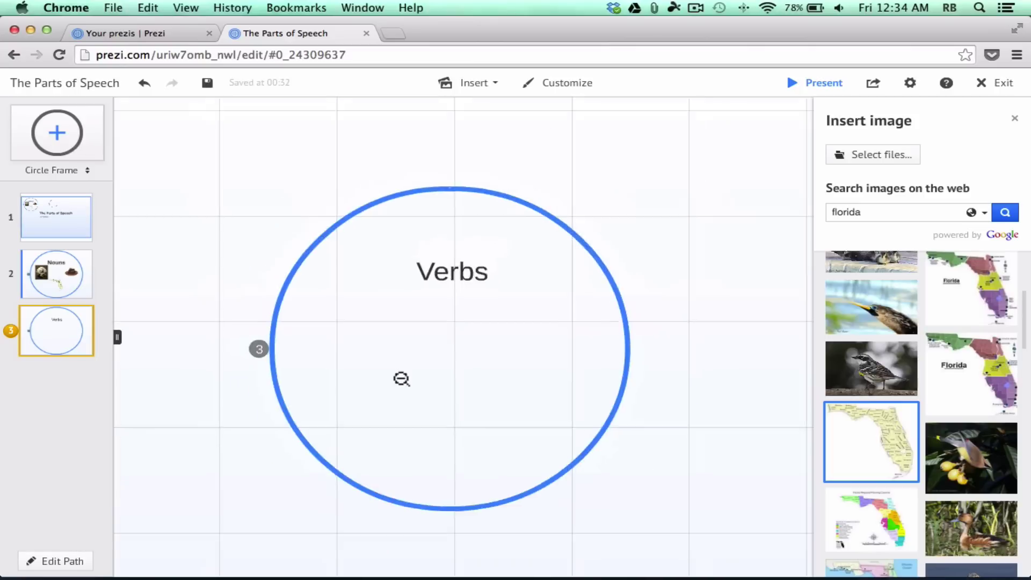
pyautogui.scroll(-2, 403, 396)
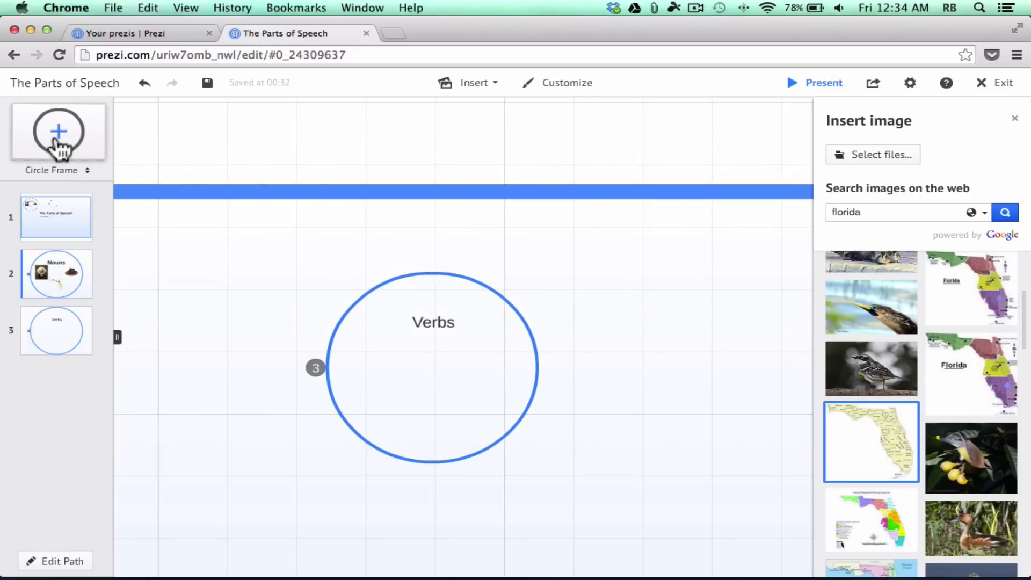
pyautogui.moveTo(59, 148); pyautogui.dragTo(684, 382)
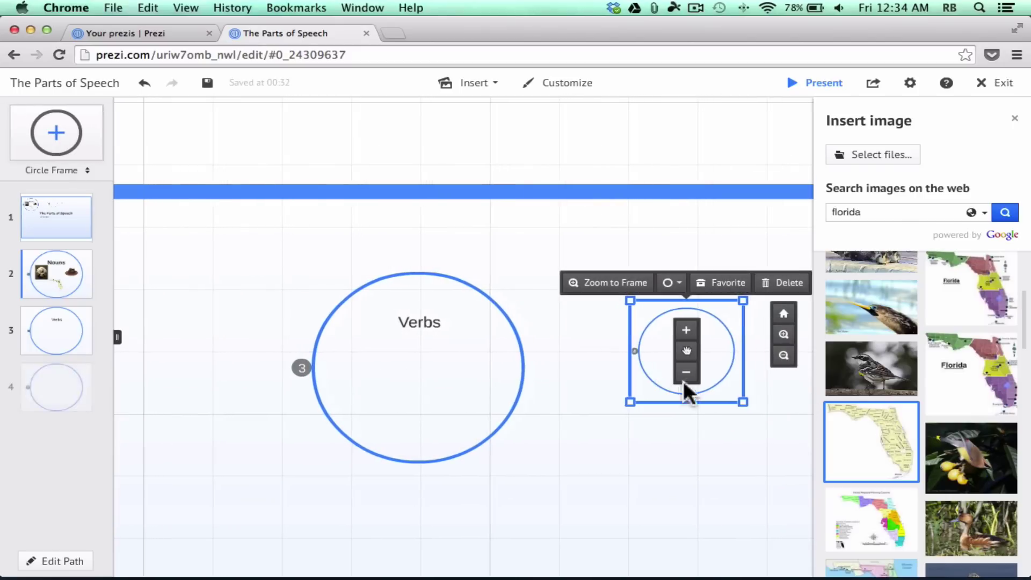
pyautogui.click(779, 283)
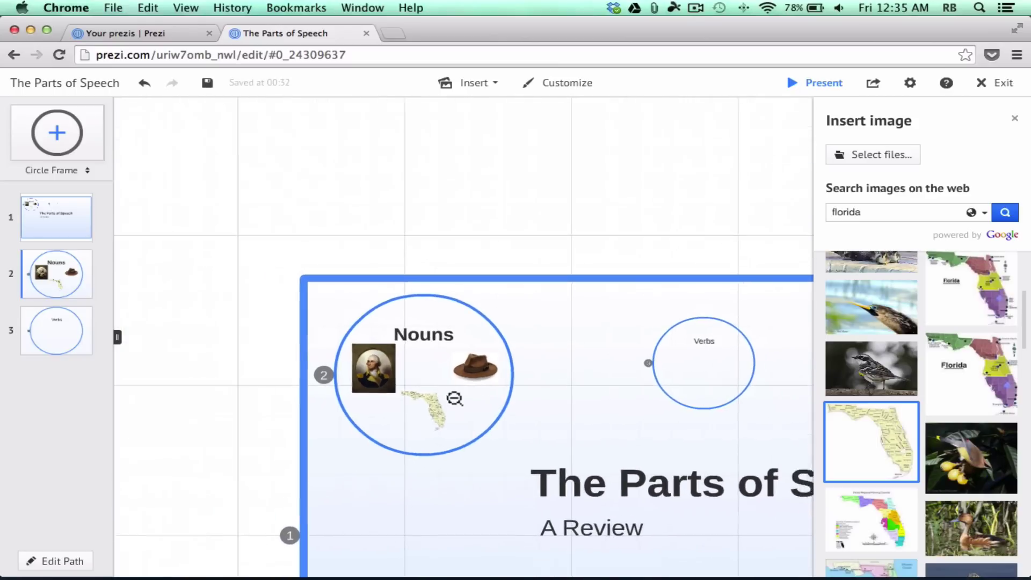
pyautogui.scroll(5, 453, 398)
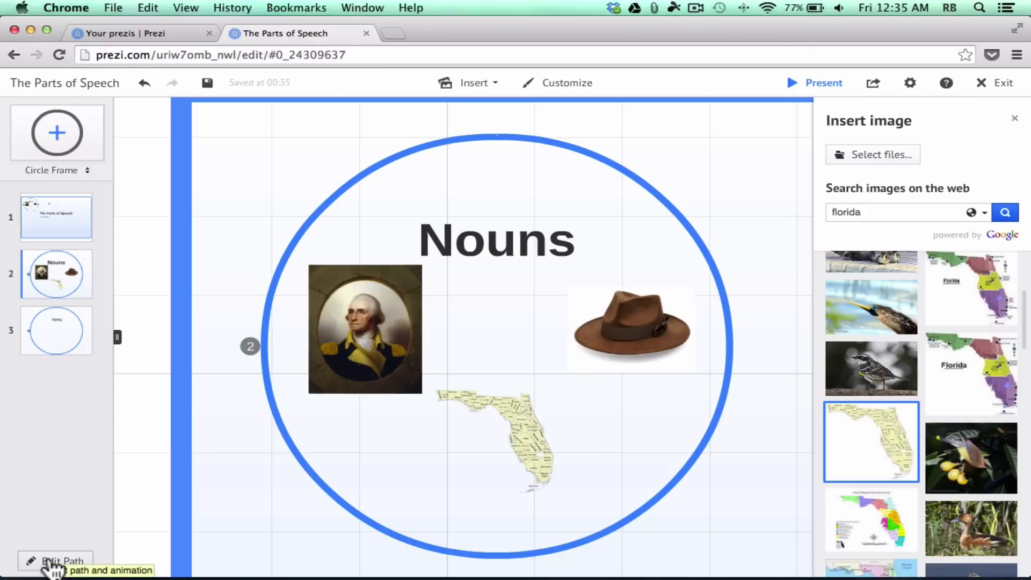
pyautogui.click(75, 352)
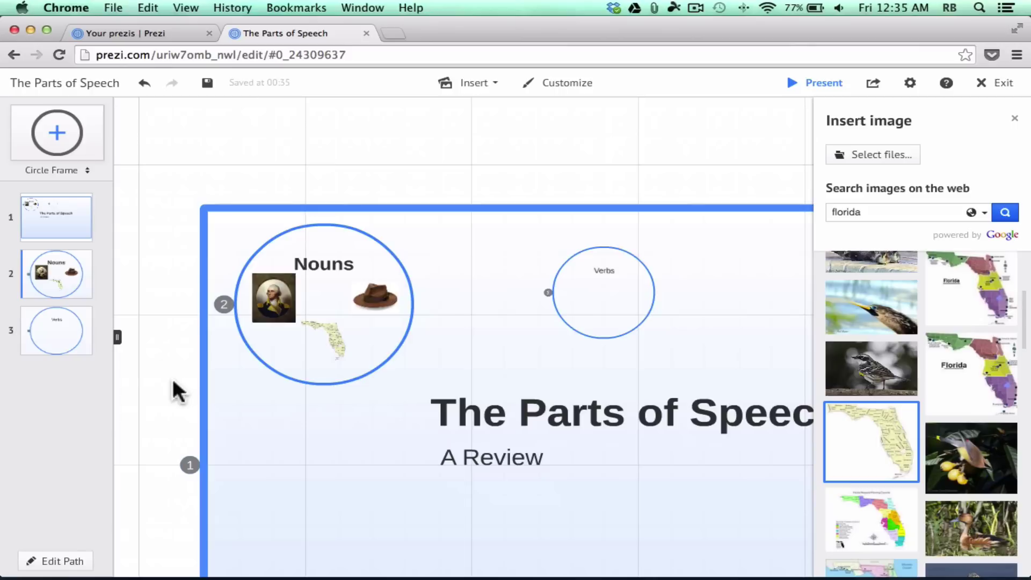
pyautogui.click(55, 231)
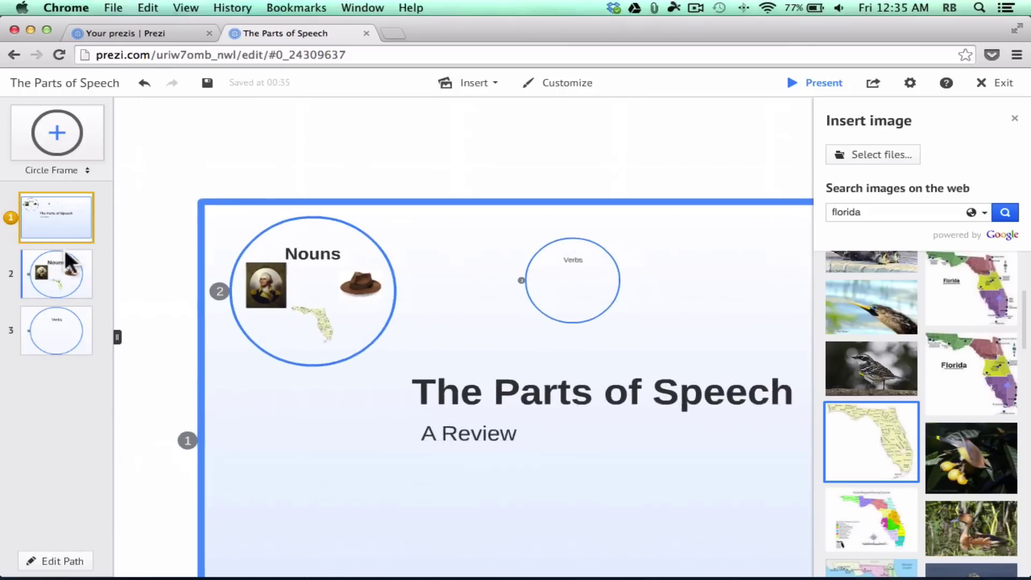
pyautogui.click(69, 281)
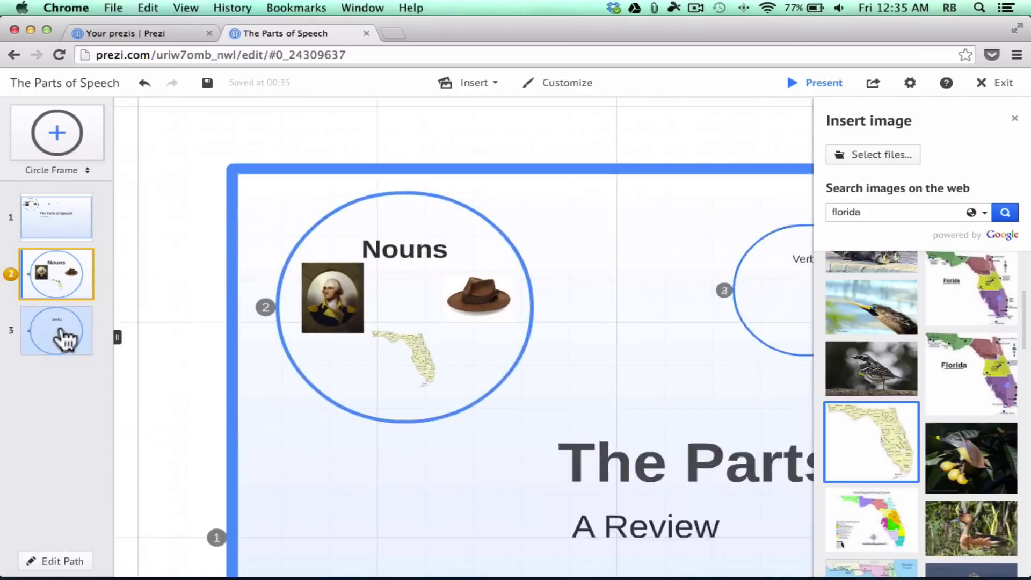
pyautogui.click(64, 339)
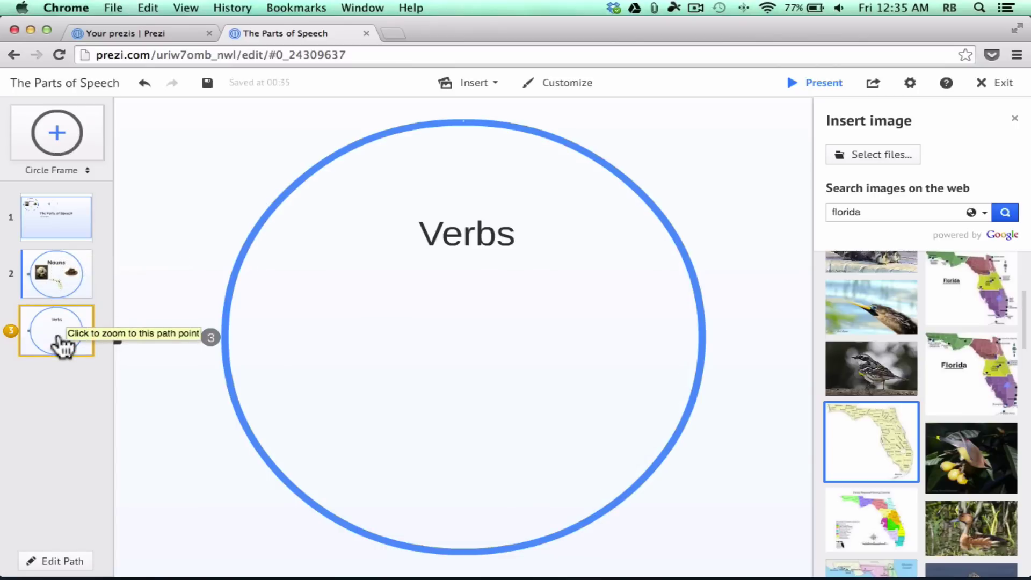
pyautogui.moveTo(62, 346); pyautogui.dragTo(42, 276)
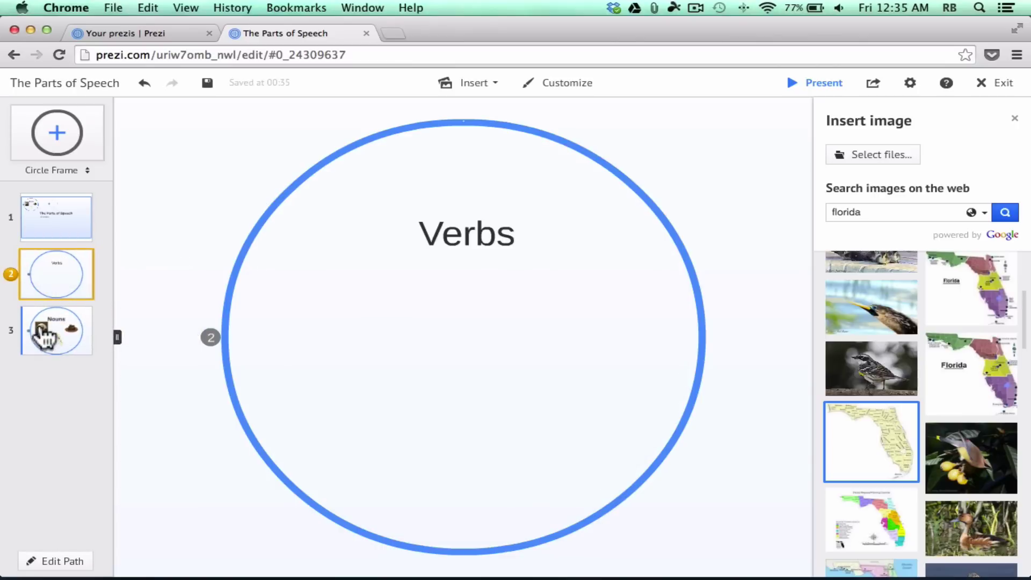
pyautogui.click(759, 276)
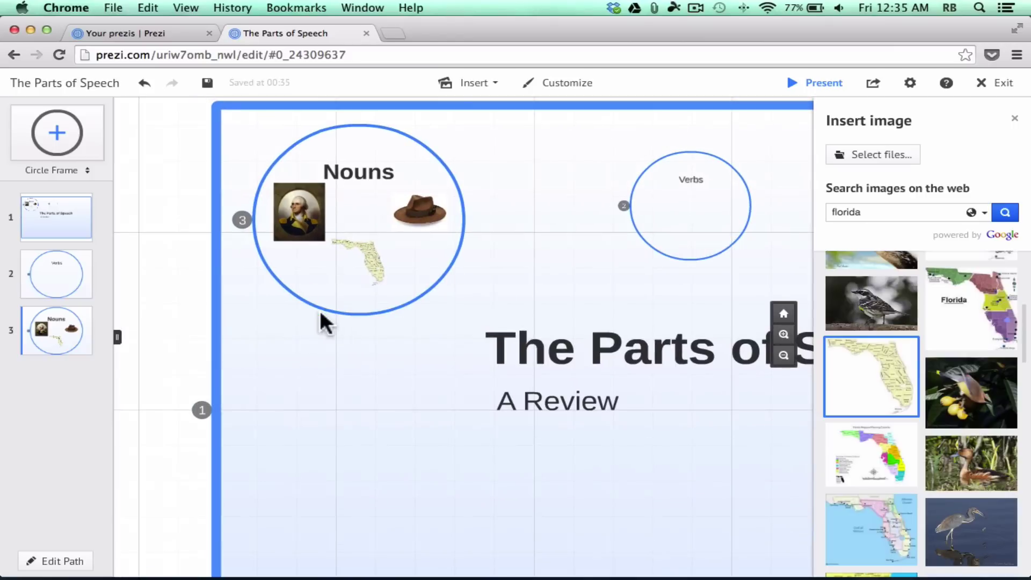
pyautogui.moveTo(57, 331); pyautogui.dragTo(68, 303)
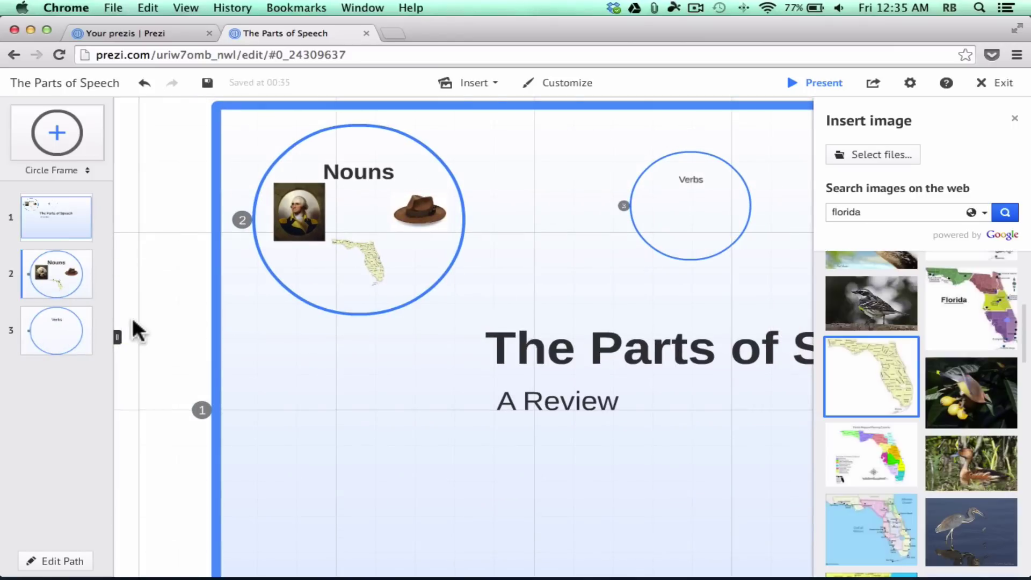
# - Rearrange the presentation path points, then open animation settings for the Nouns frame
pyautogui.click(48, 563)
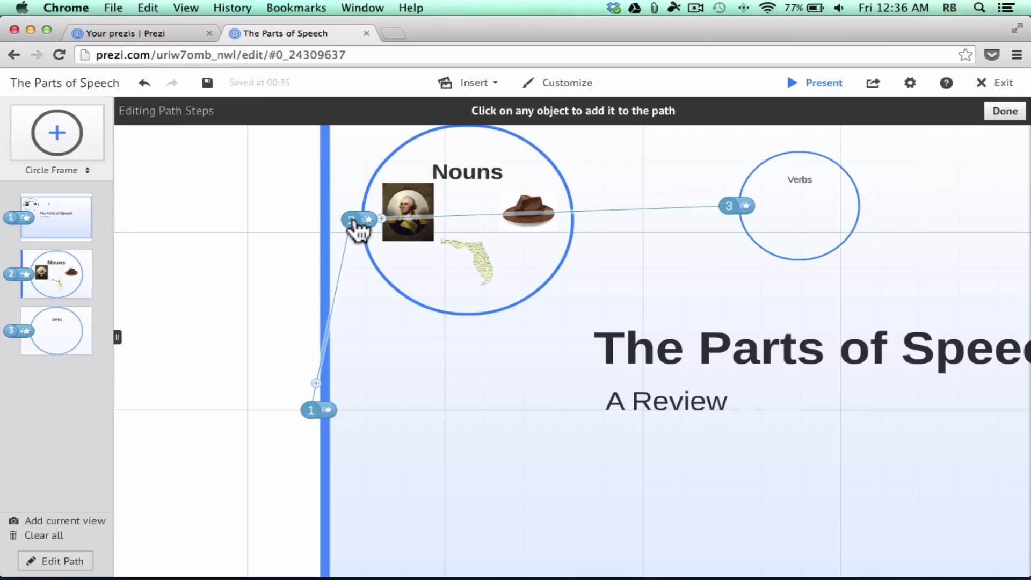
pyautogui.moveTo(357, 226)
pyautogui.mouseDown()
pyautogui.moveTo(332, 236)
pyautogui.moveTo(357, 269)
pyautogui.moveTo(472, 350)
pyautogui.moveTo(664, 411)
pyautogui.moveTo(664, 389)
pyautogui.moveTo(694, 354)
pyautogui.moveTo(370, 260)
pyautogui.mouseUp()
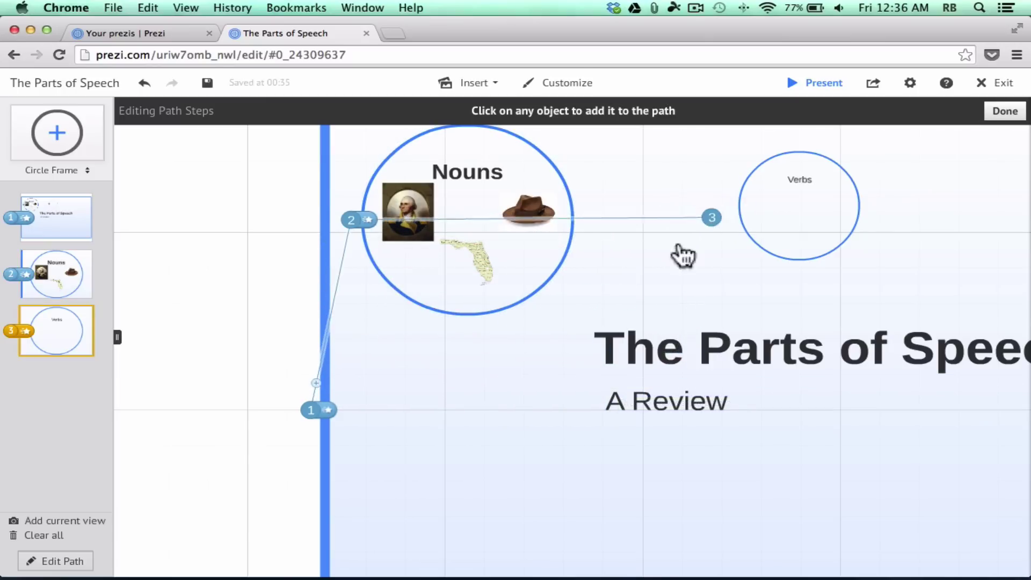
pyautogui.moveTo(736, 221)
pyautogui.mouseDown()
pyautogui.moveTo(541, 255)
pyautogui.moveTo(450, 284)
pyautogui.mouseUp()
pyautogui.moveTo(62, 329)
pyautogui.mouseDown()
pyautogui.moveTo(47, 298)
pyautogui.moveTo(45, 322)
pyautogui.mouseUp()
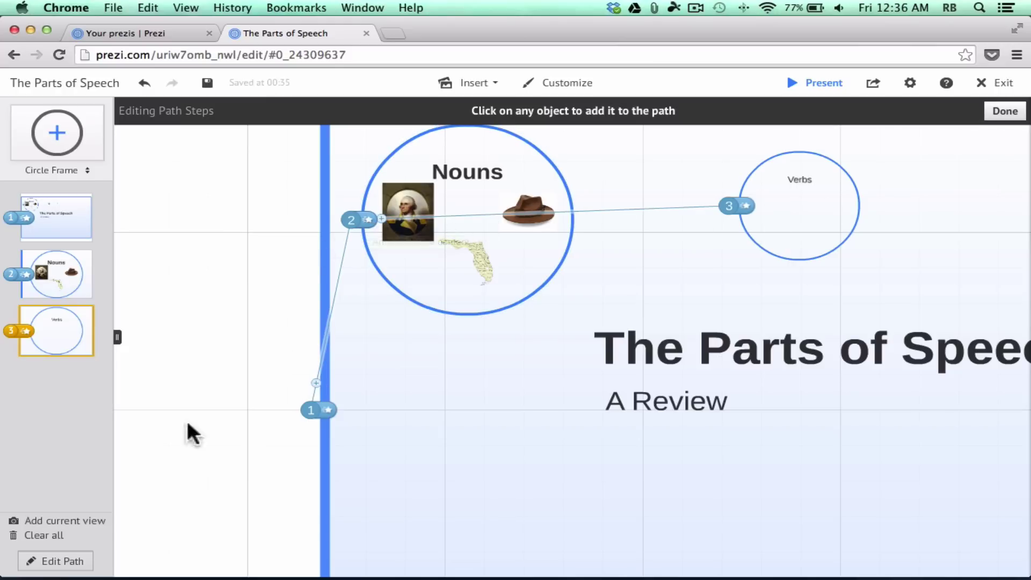
pyautogui.click(56, 561)
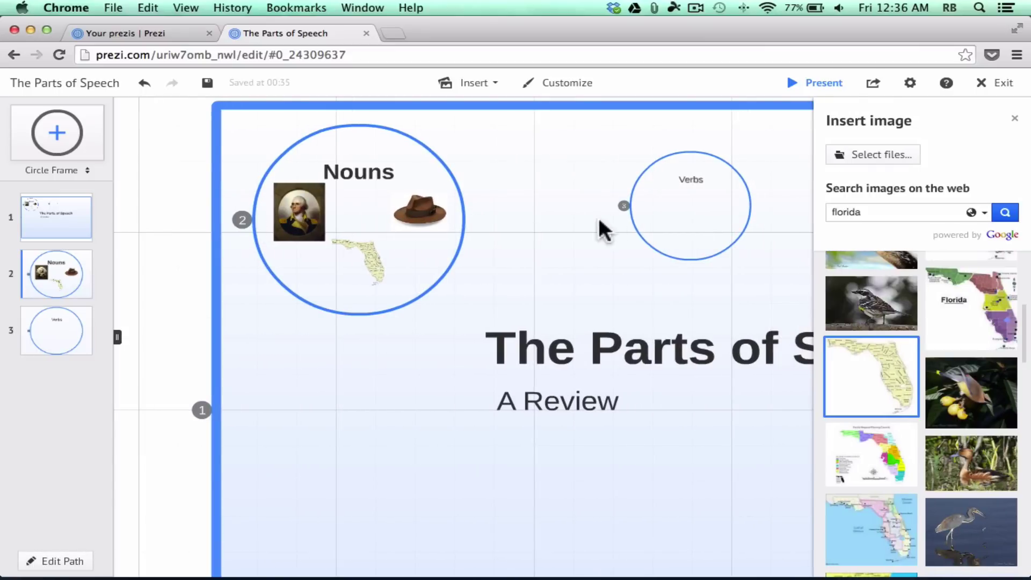
pyautogui.click(68, 562)
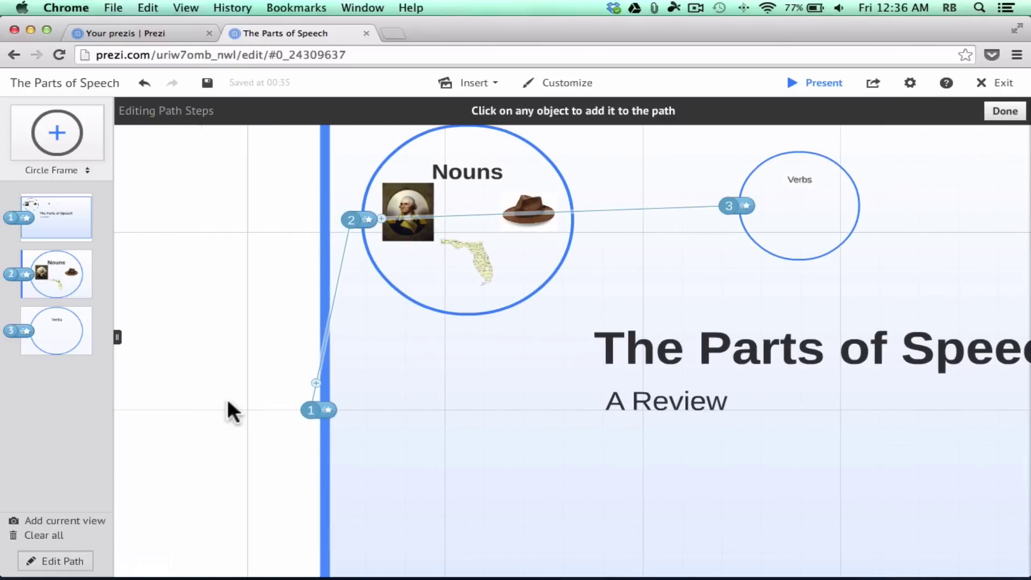
pyautogui.click(369, 220)
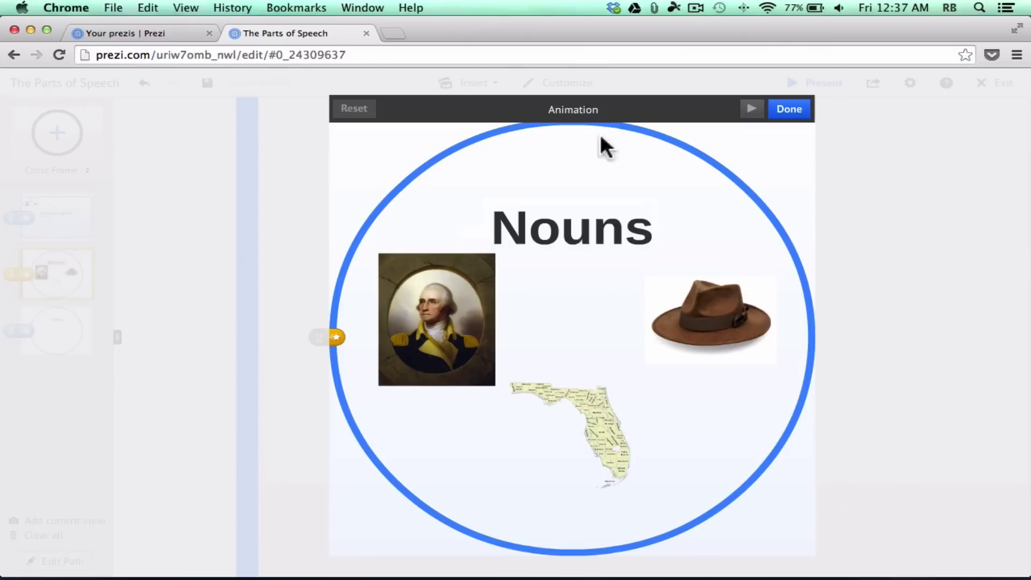
# - Make the portrait, Florida map and hat fade in, in that order, and preview it
pyautogui.click(454, 341)
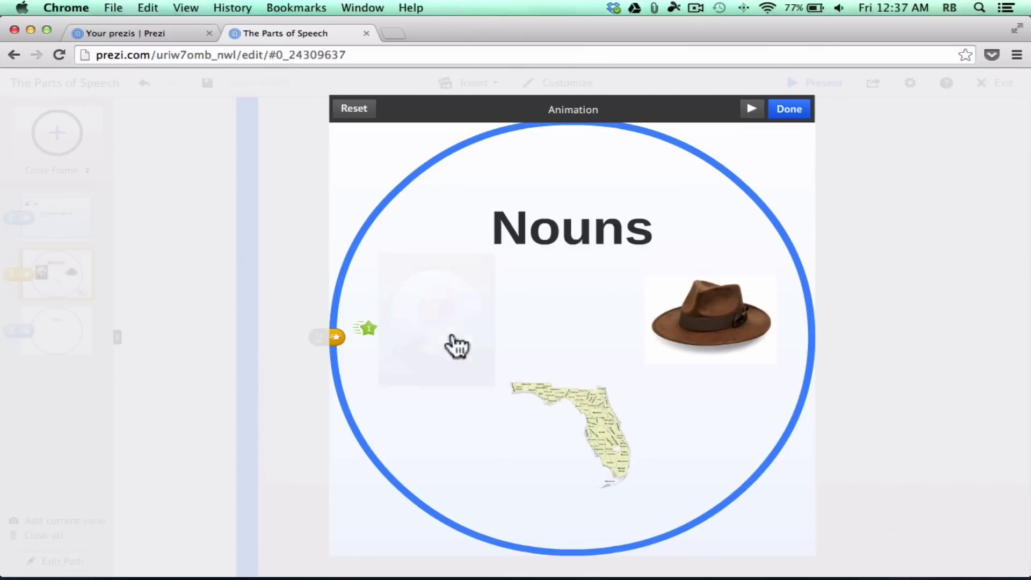
pyautogui.click(573, 409)
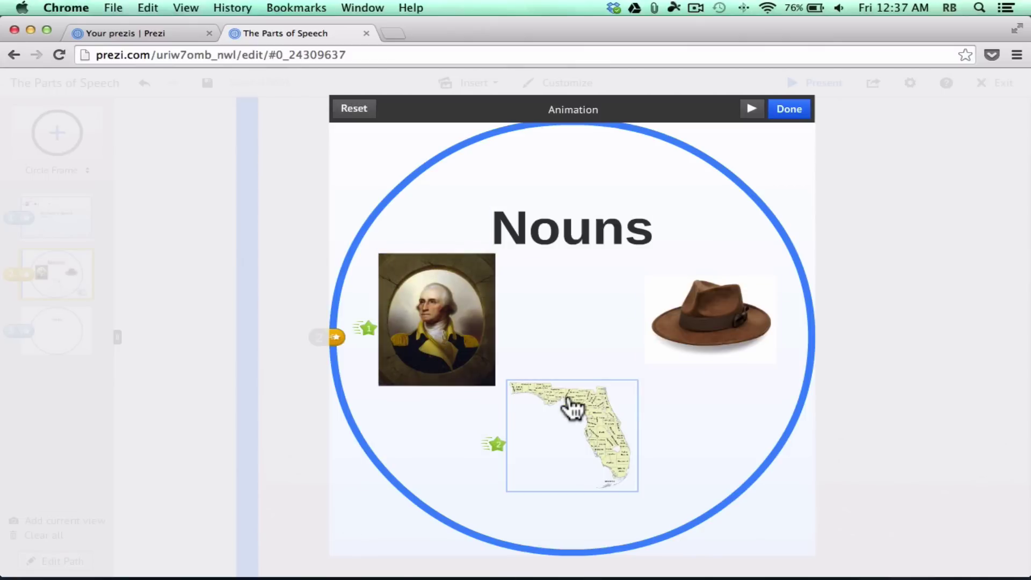
pyautogui.click(706, 345)
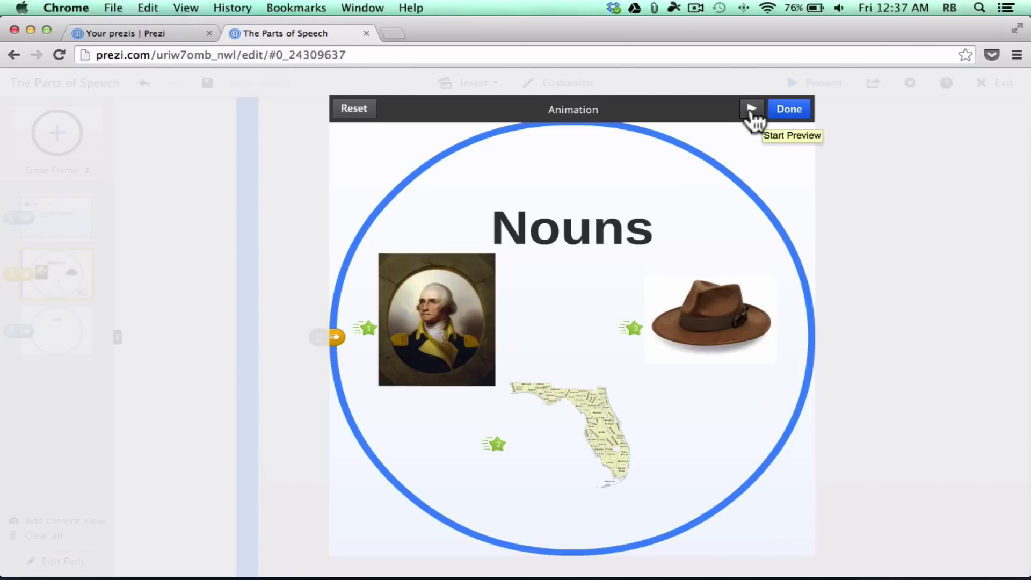
pyautogui.click(752, 109)
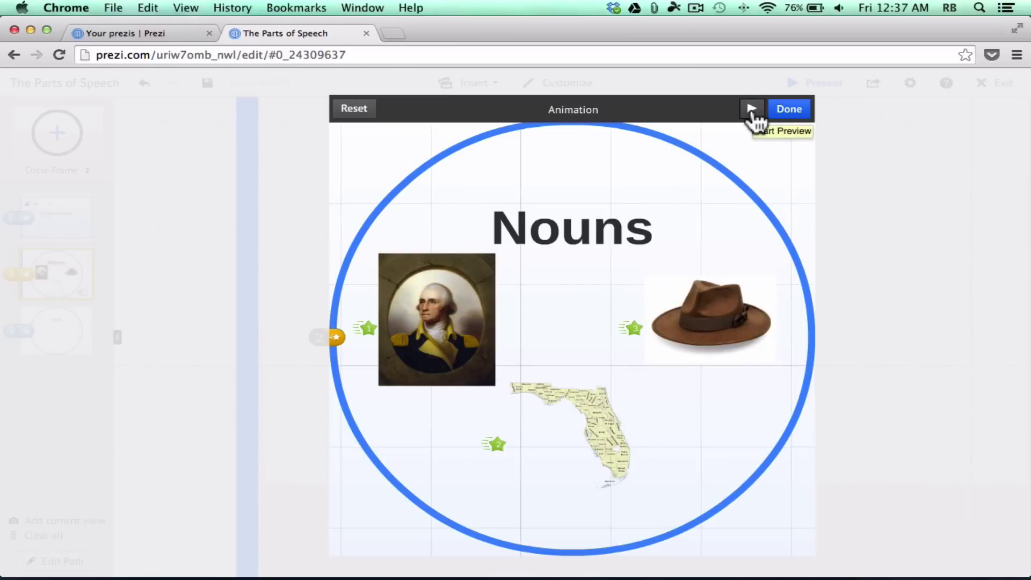
pyautogui.click(785, 111)
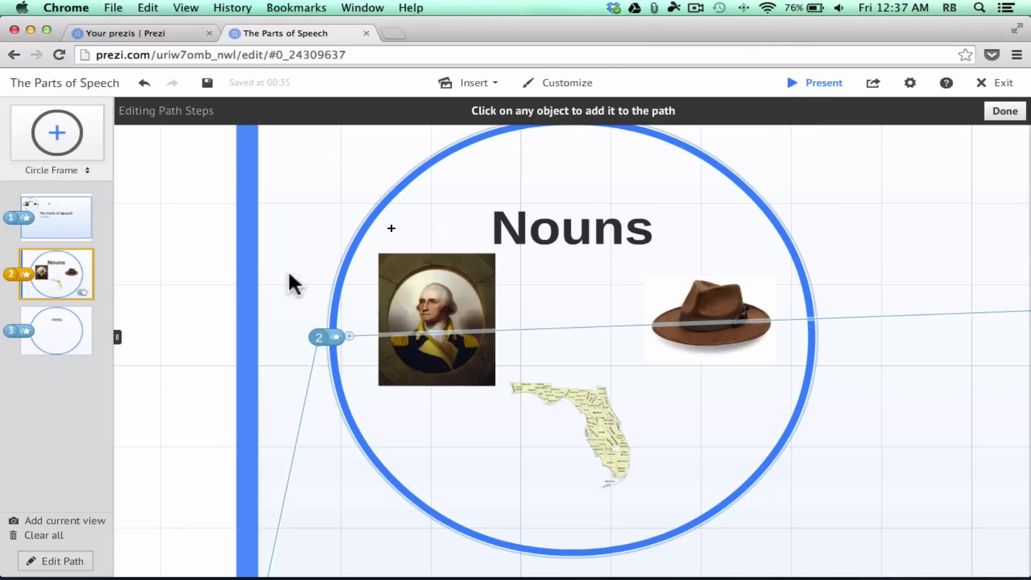
# - Give the Verbs title in frame 3 a fade-in animation
pyautogui.scroll(-5, 757, 253)
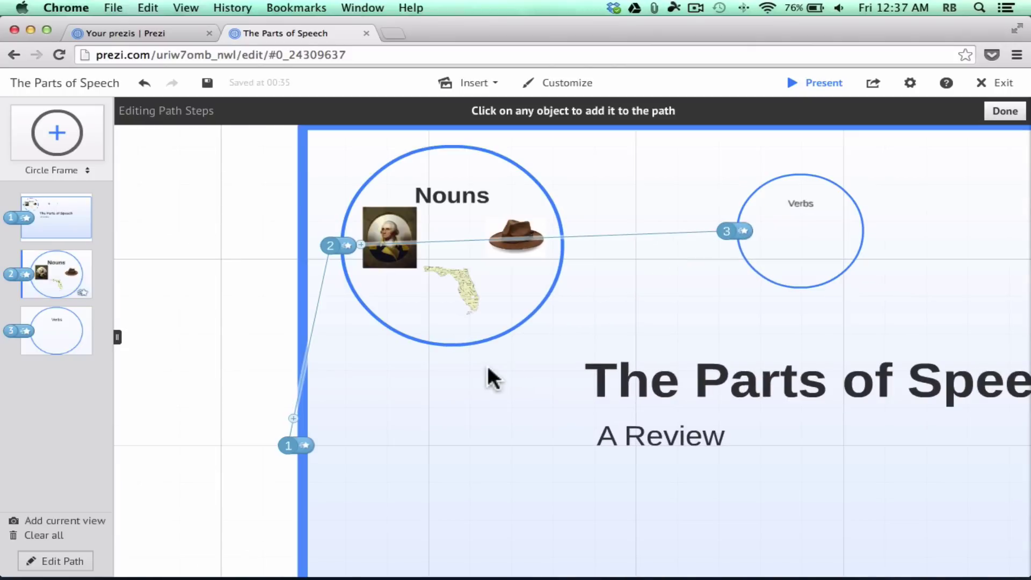
pyautogui.moveTo(213, 336); pyautogui.dragTo(121, 380)
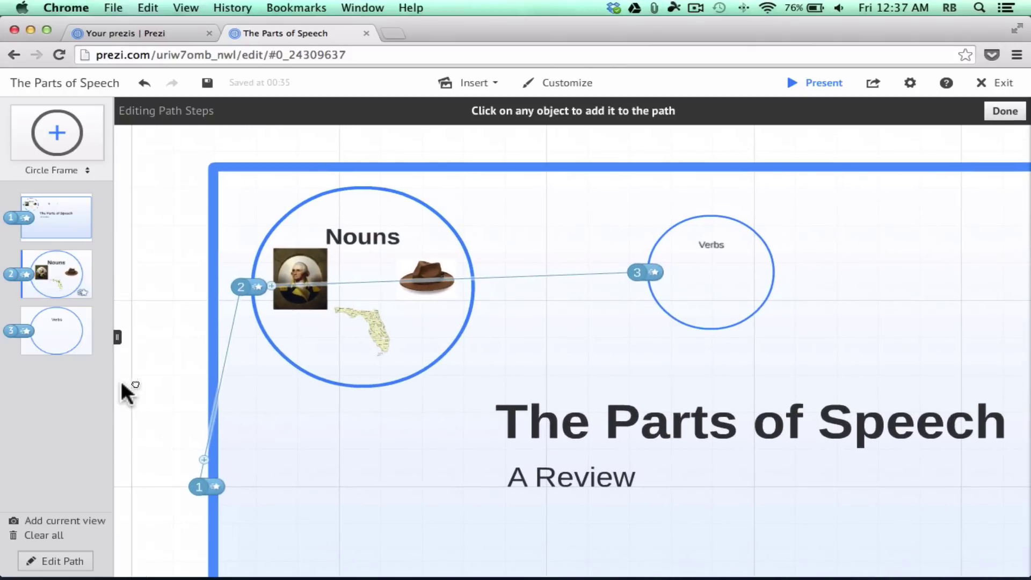
pyautogui.click(652, 276)
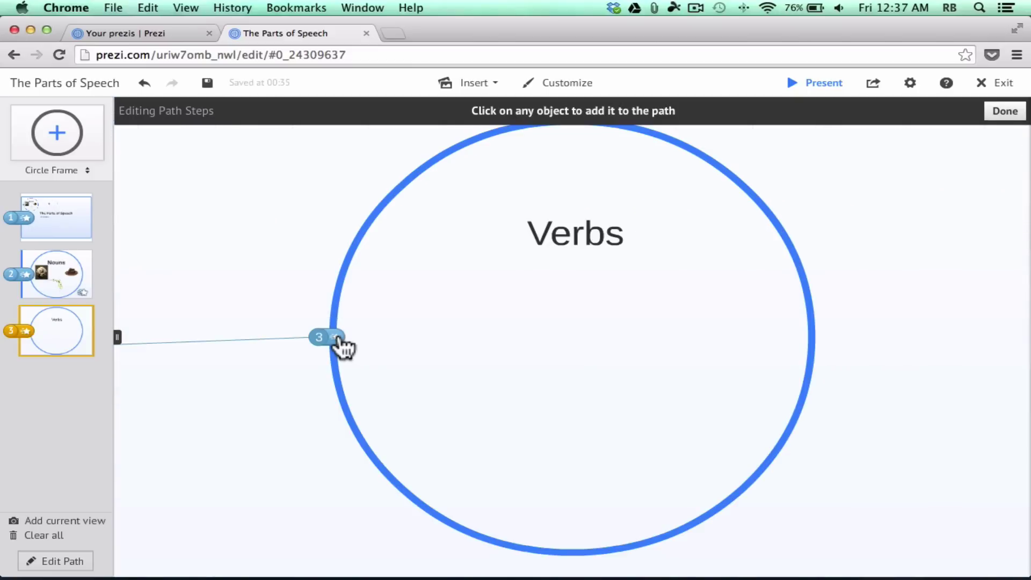
pyautogui.click(336, 336)
pyautogui.click(610, 232)
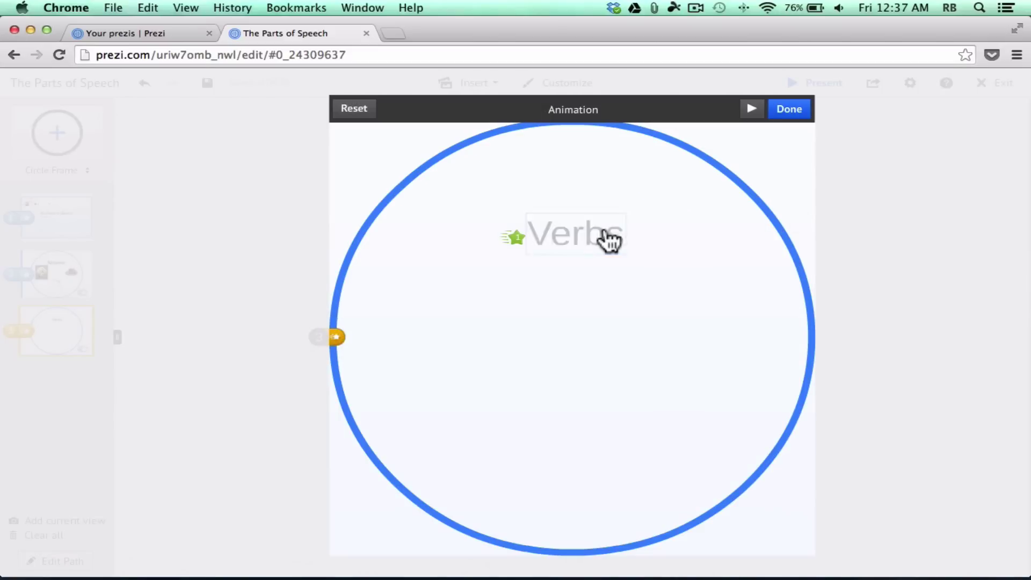
pyautogui.click(789, 109)
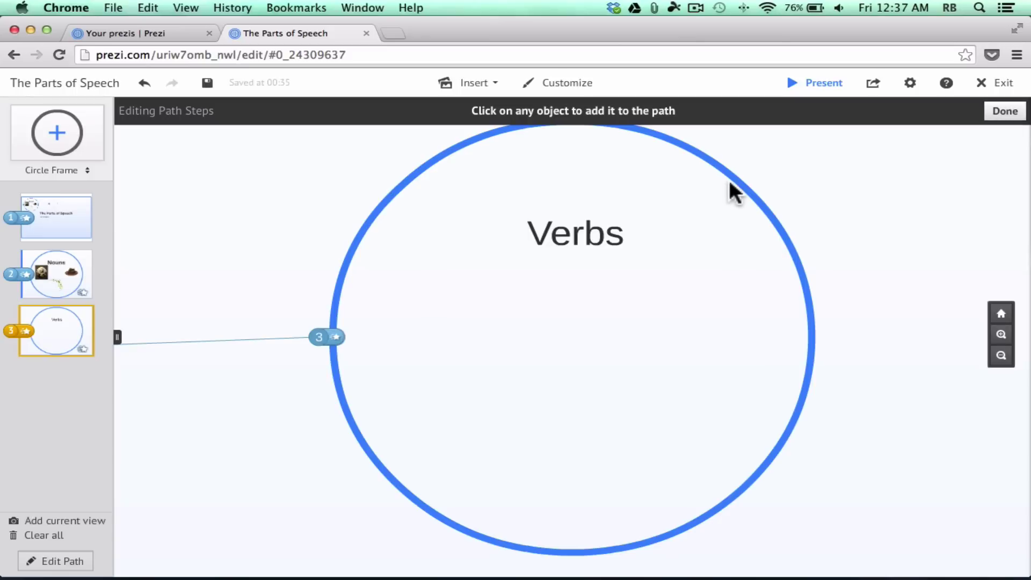
pyautogui.click(1004, 123)
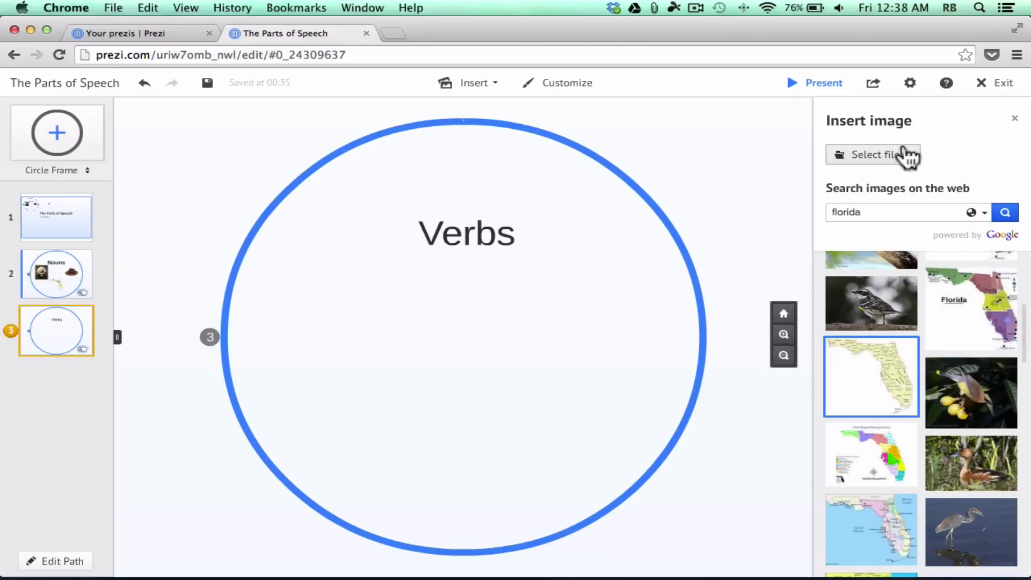
# - Close the image search results and zoom the view onto the Verbs circle
pyautogui.click(1016, 122)
pyautogui.scroll(-3, 566, 320)
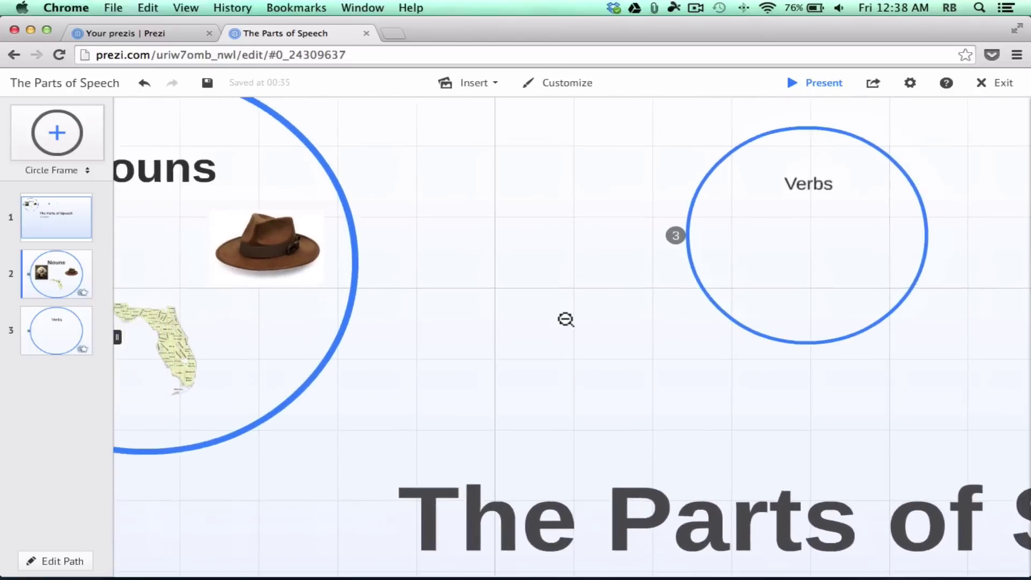
pyautogui.scroll(-3, 584, 335)
pyautogui.moveTo(815, 513); pyautogui.dragTo(636, 426)
pyautogui.scroll(-1, 610, 398)
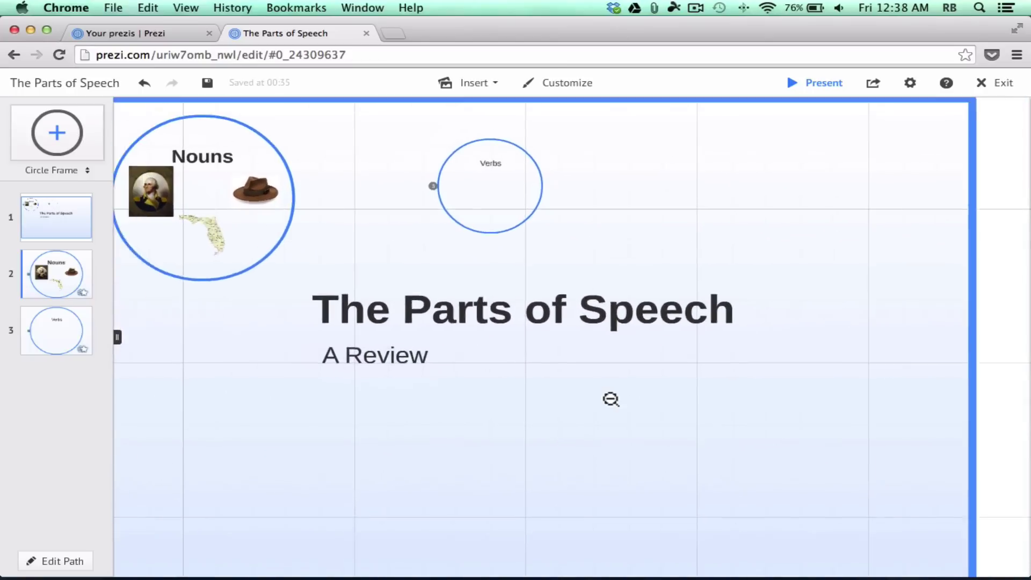
pyautogui.scroll(-2, 616, 438)
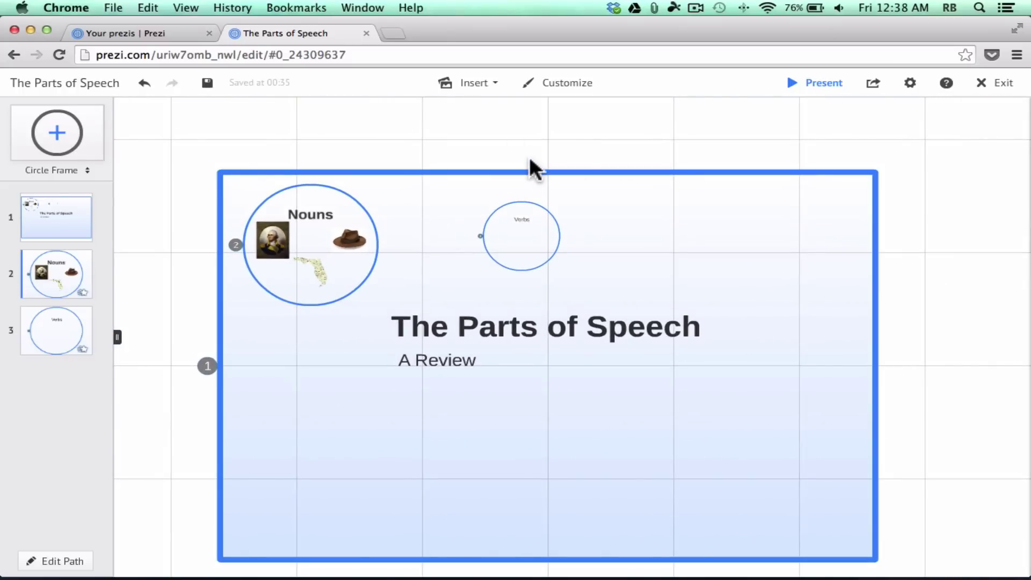
pyautogui.scroll(4, 529, 258)
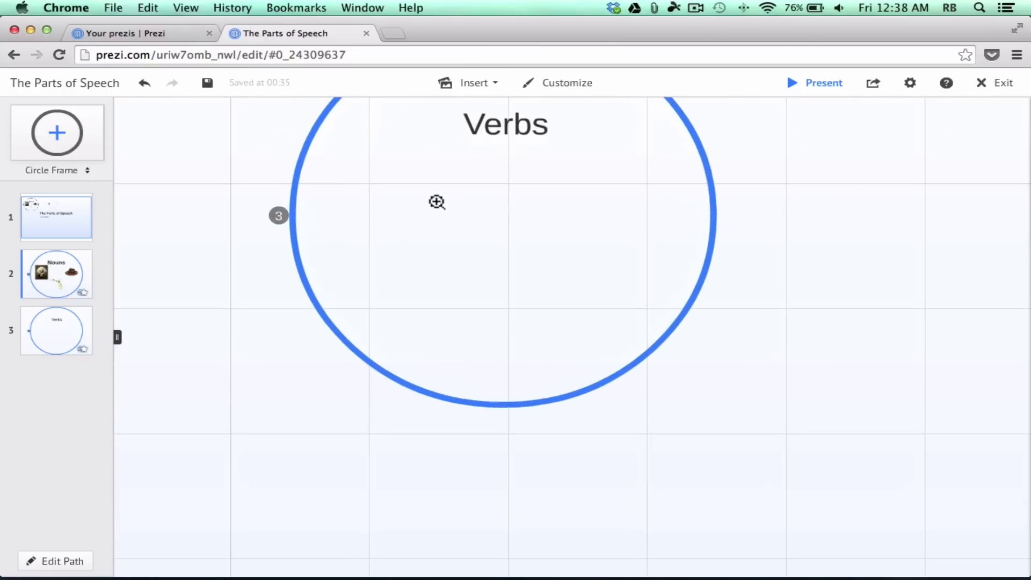
pyautogui.doubleClick(416, 201)
pyautogui.write('http://www.youtube.com')
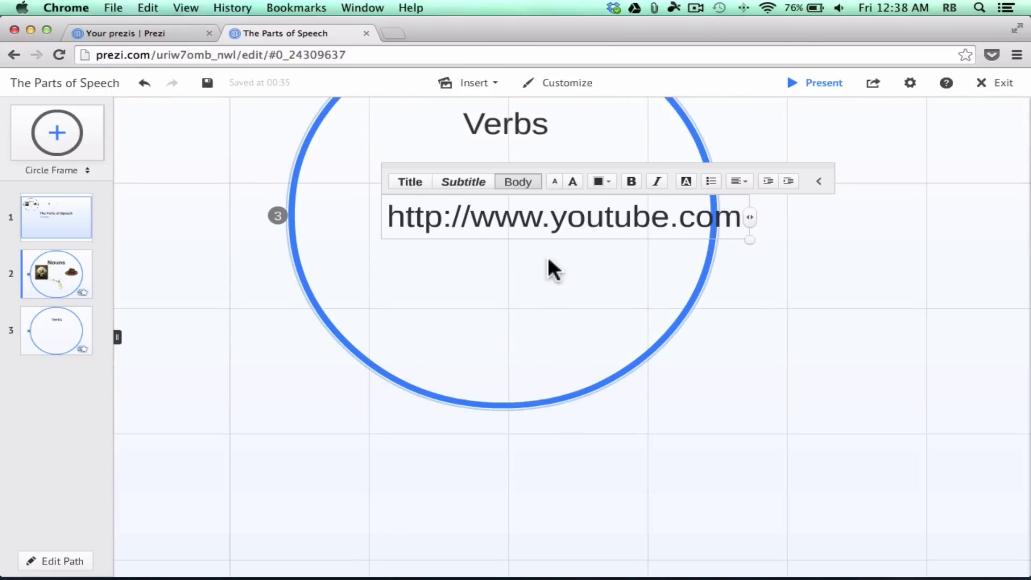
pyautogui.click(525, 293)
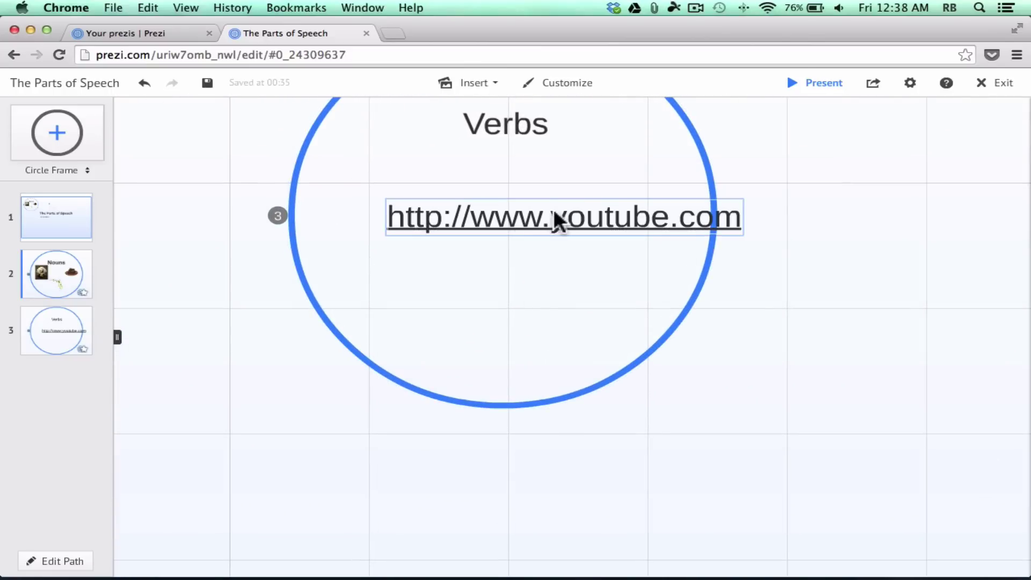
# - Centre the link text box beneath the Verbs heading
pyautogui.moveTo(543, 223); pyautogui.dragTo(487, 204)
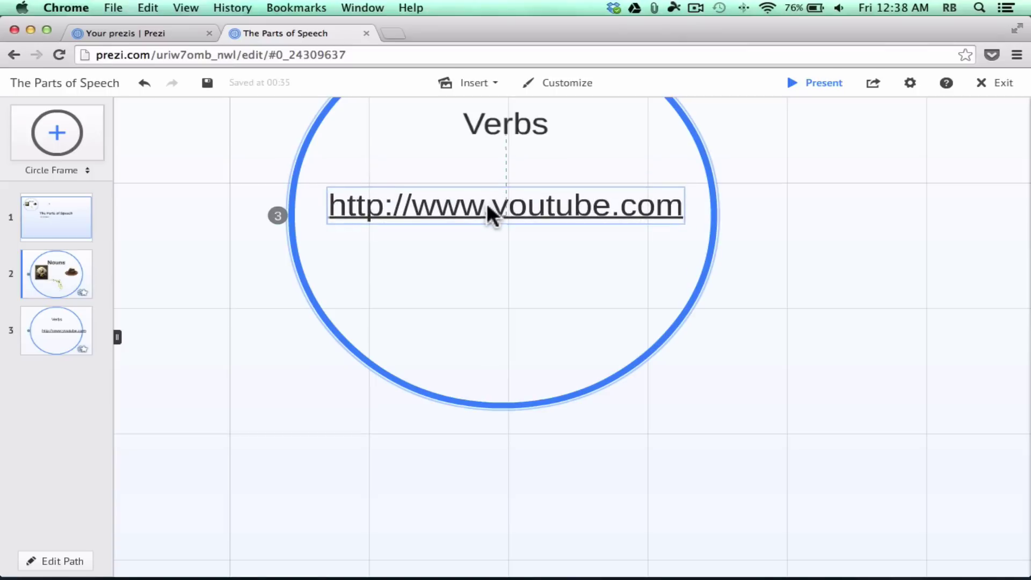
pyautogui.click(506, 208)
pyautogui.click(506, 210)
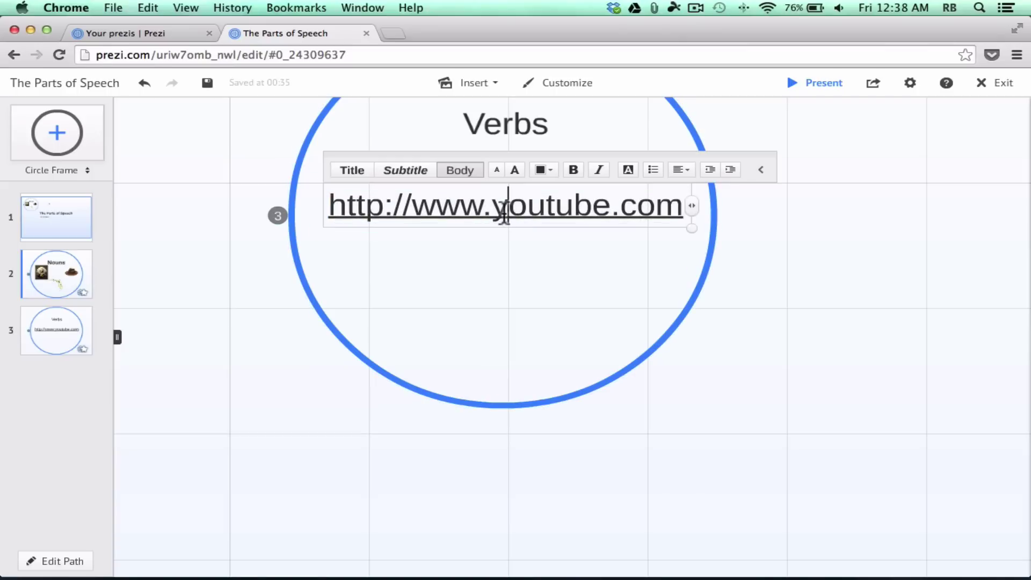
pyautogui.tripleClick(501, 210)
pyautogui.click(483, 208)
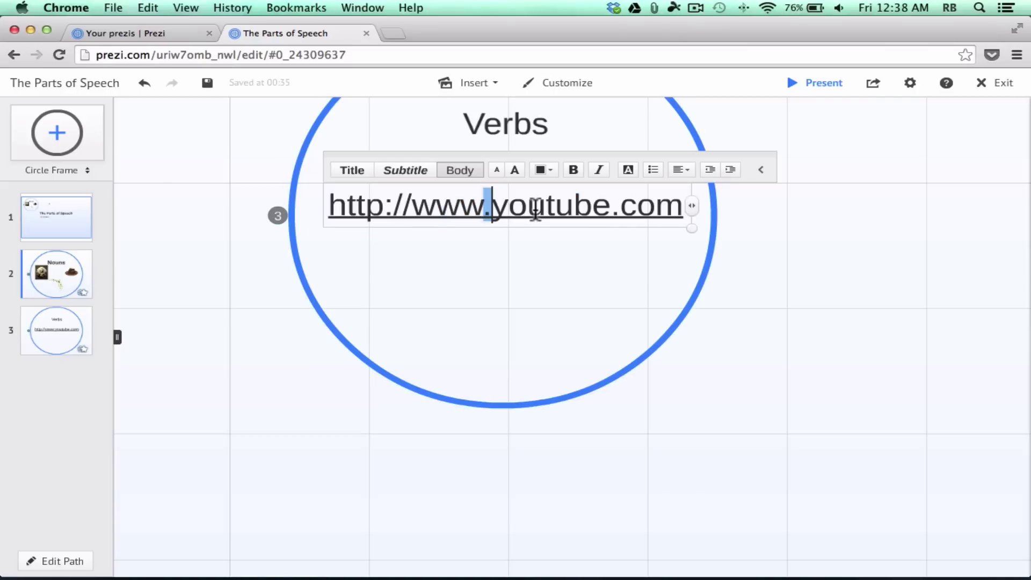
pyautogui.click(848, 280)
pyautogui.scroll(-3, 725, 290)
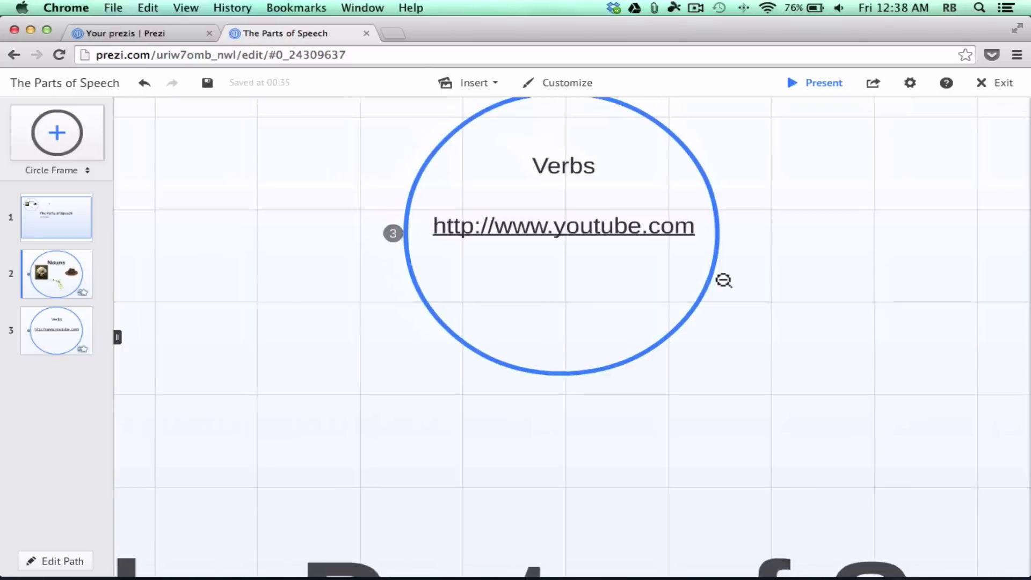
pyautogui.scroll(-2, 723, 280)
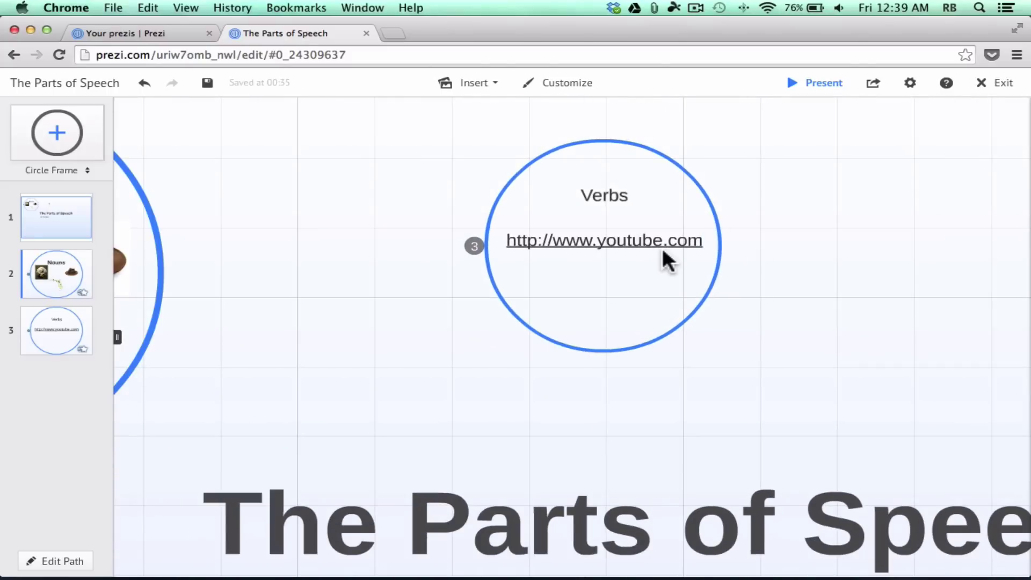
# - Browse the Symbols & shapes gallery and view the plain Shapes style
pyautogui.click(480, 86)
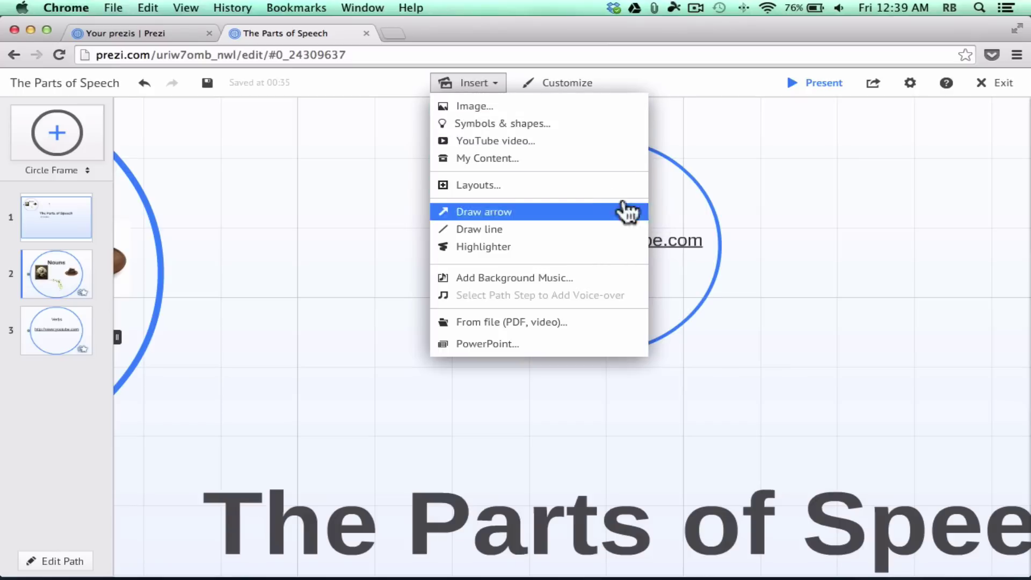
pyautogui.click(487, 126)
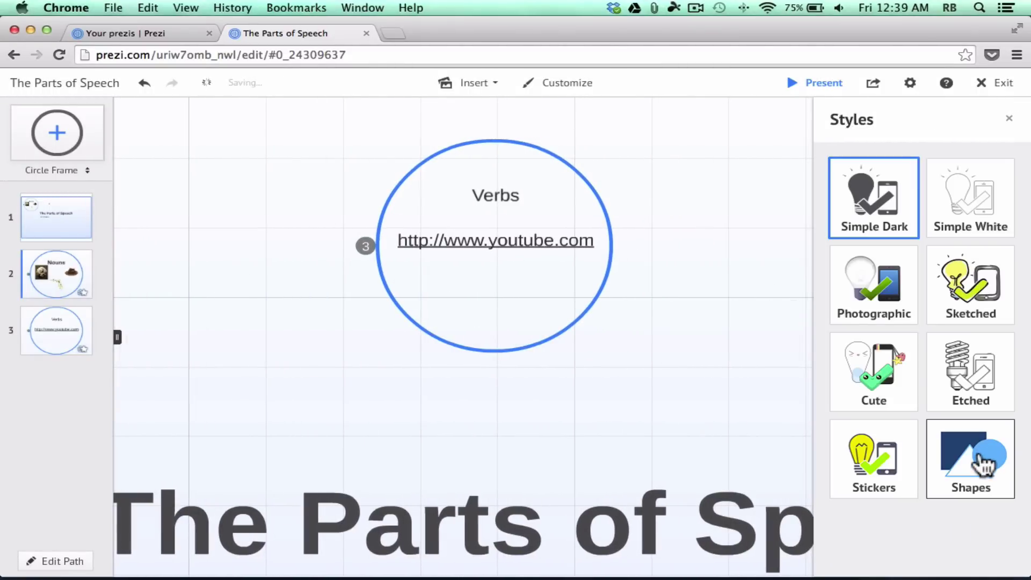
pyautogui.click(984, 463)
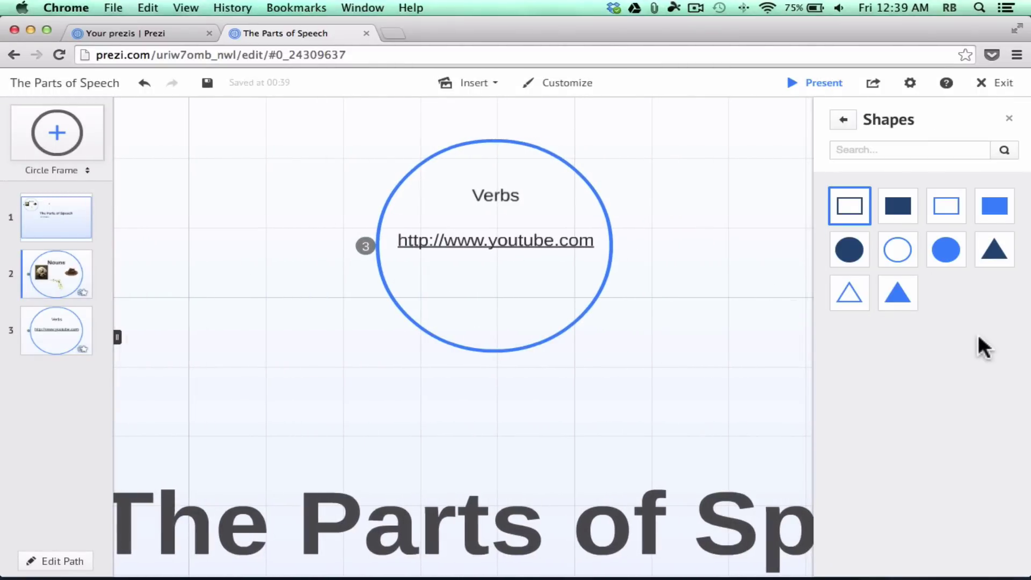
pyautogui.click(475, 84)
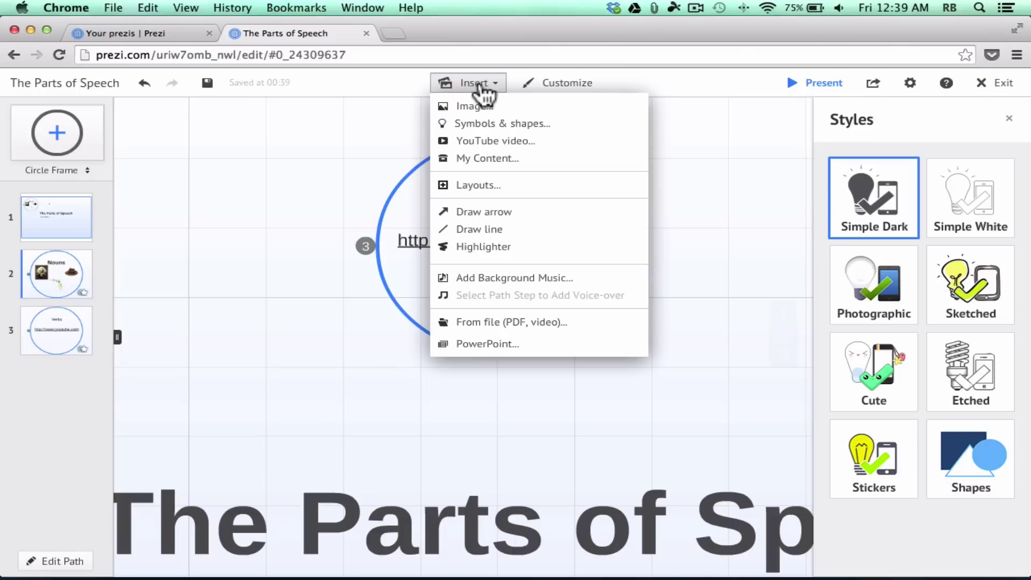
# - Embed the 'EIGHT PARTS OF SPEECH #1 - INTRO' YouTube video and shrink it into the Verbs circle
pyautogui.click(503, 142)
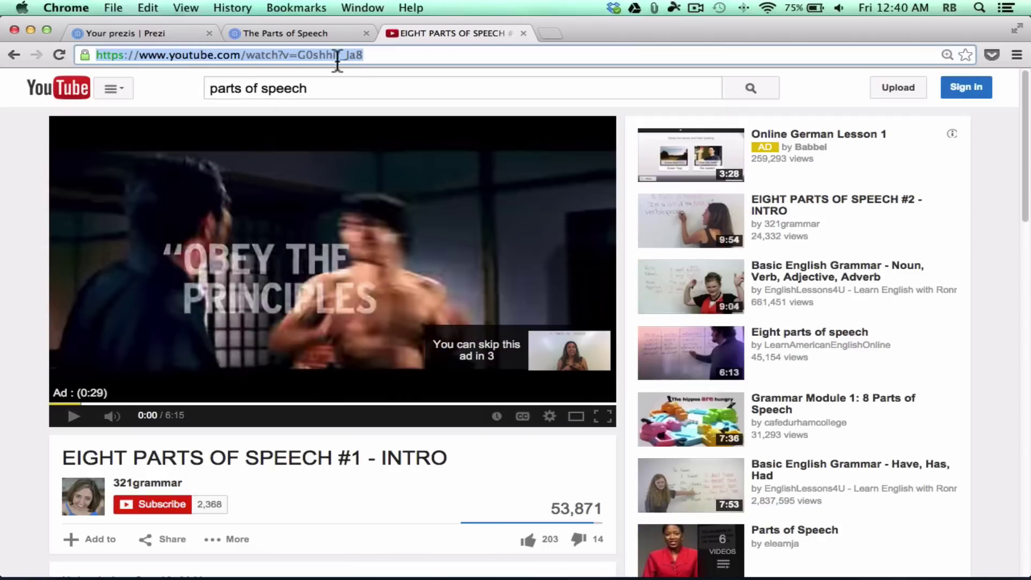
pyautogui.click(340, 33)
pyautogui.write('https://www.youtube.com/watch?v=G0shhif_la8')
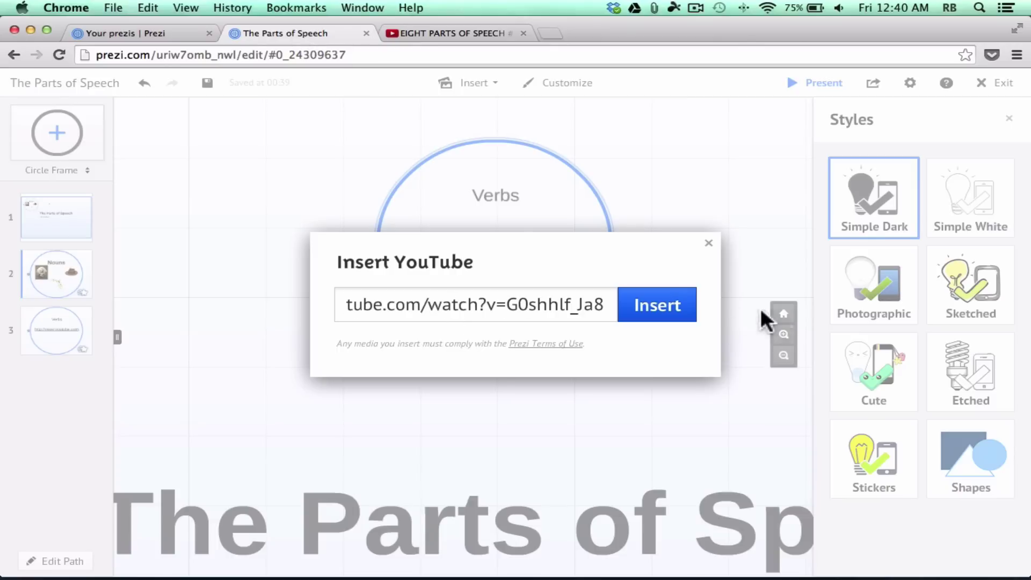
pyautogui.click(679, 311)
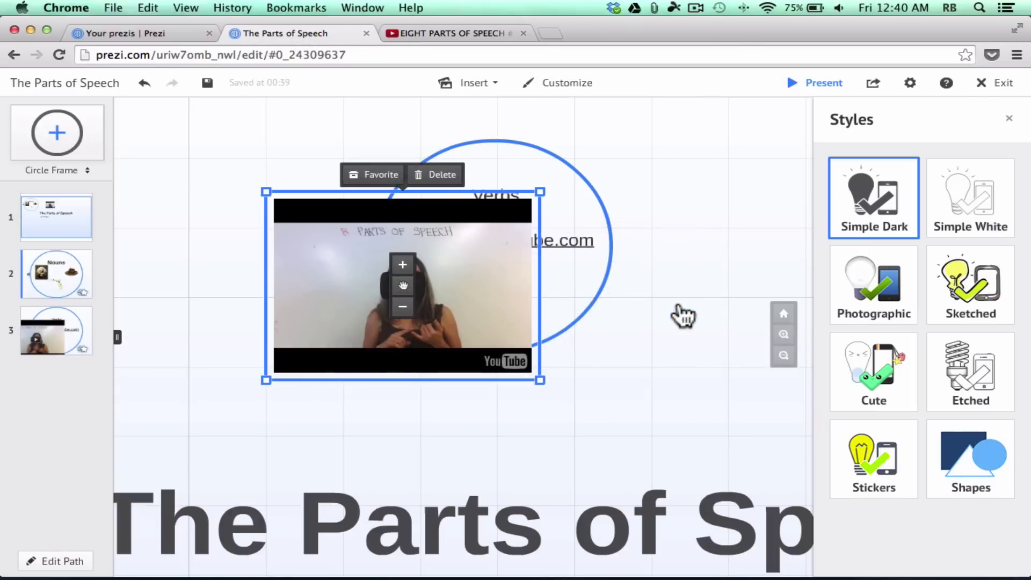
pyautogui.moveTo(535, 376); pyautogui.dragTo(555, 301)
pyautogui.click(481, 86)
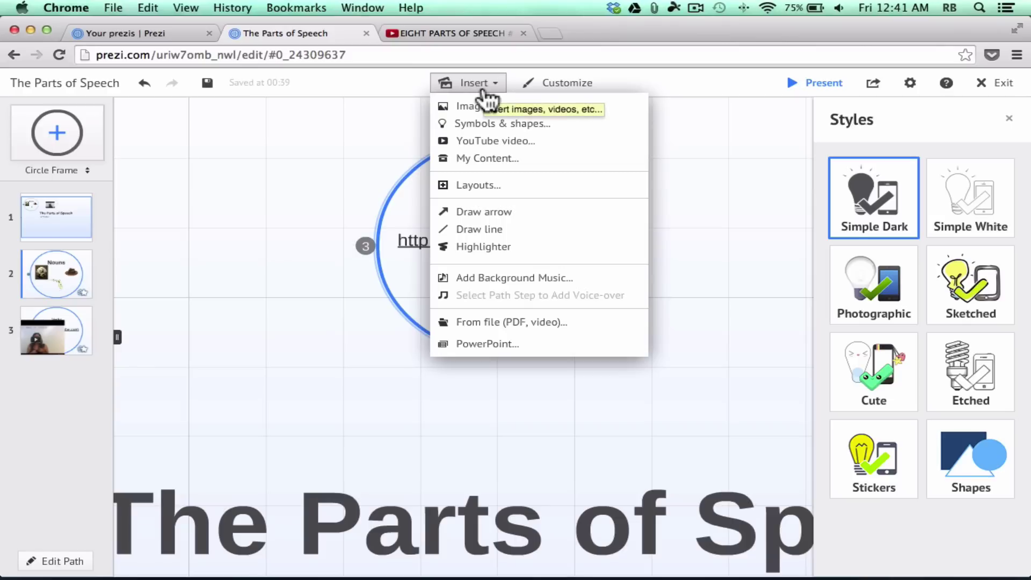
# - Check My Content, then box-select the Nouns heading, portrait, hat and map together
pyautogui.click(491, 163)
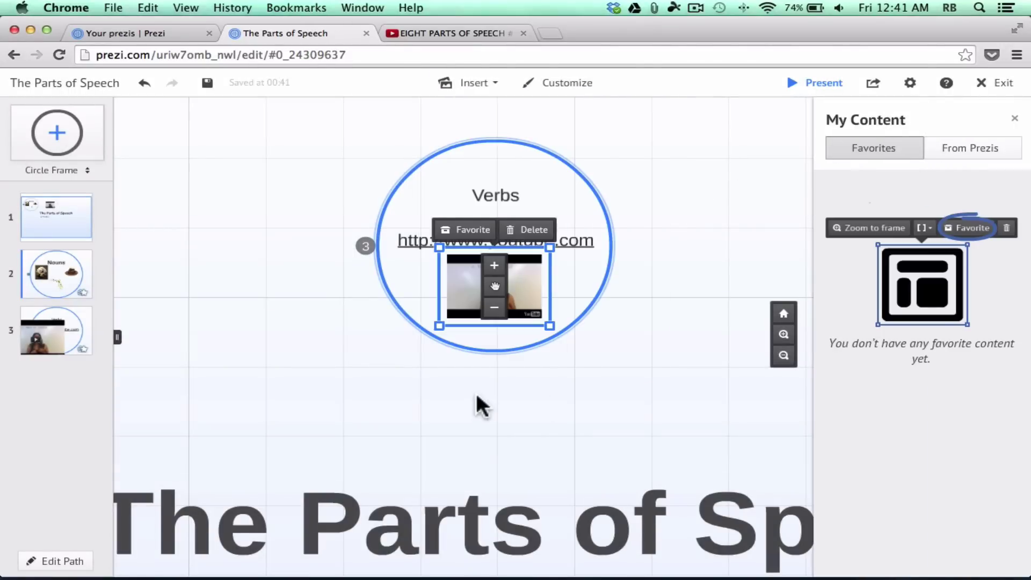
pyautogui.scroll(-3, 440, 373)
pyautogui.moveTo(334, 387); pyautogui.dragTo(568, 419)
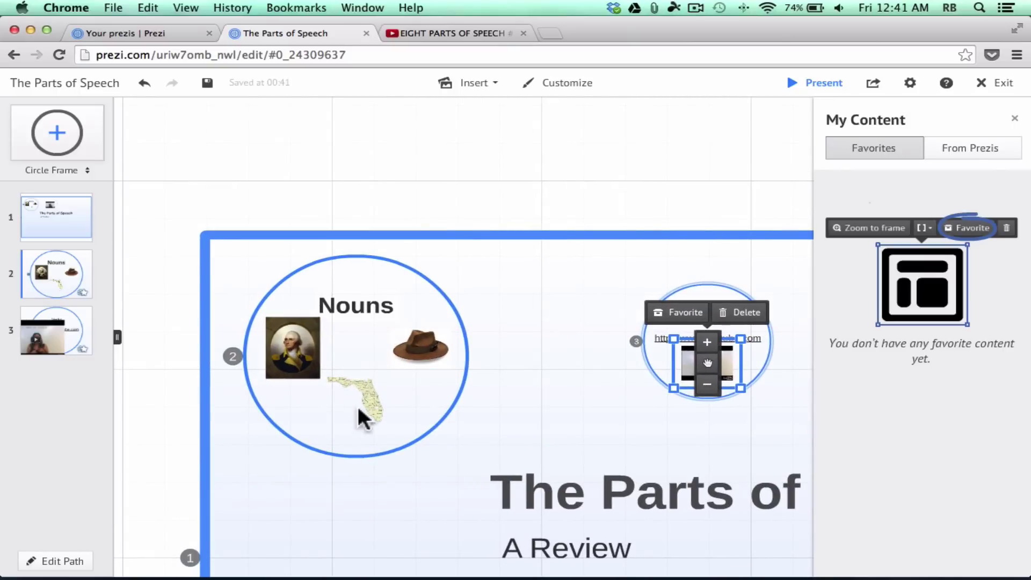
pyautogui.moveTo(362, 416); pyautogui.dragTo(333, 334)
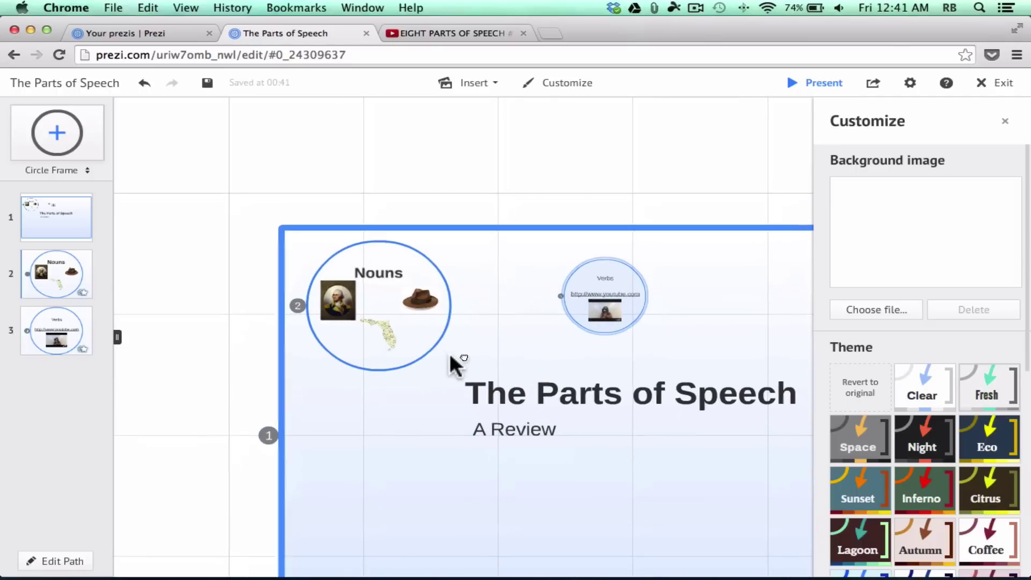
pyautogui.scroll(3, 407, 391)
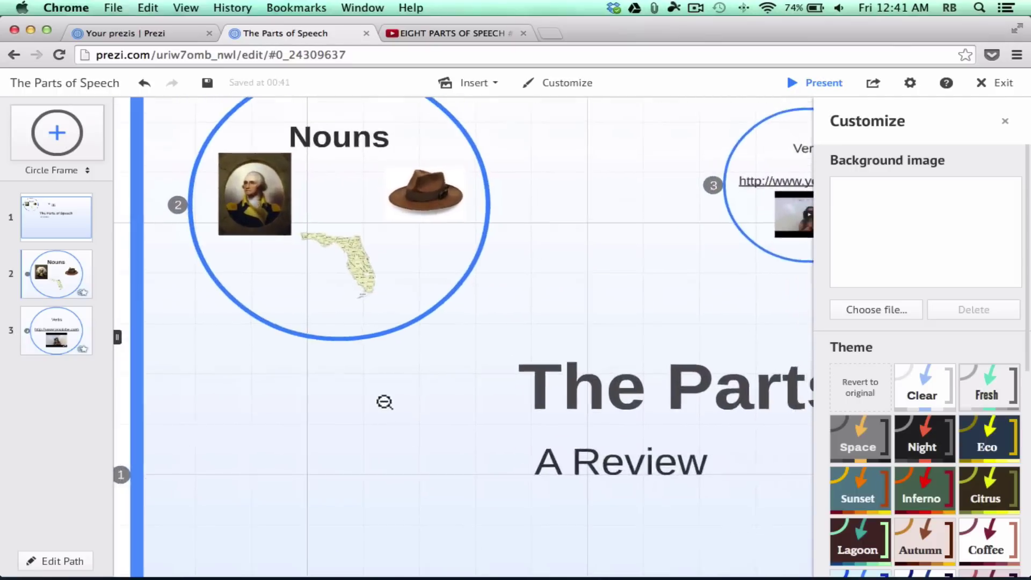
pyautogui.scroll(-2, 385, 397)
pyautogui.moveTo(466, 365); pyautogui.dragTo(268, 191)
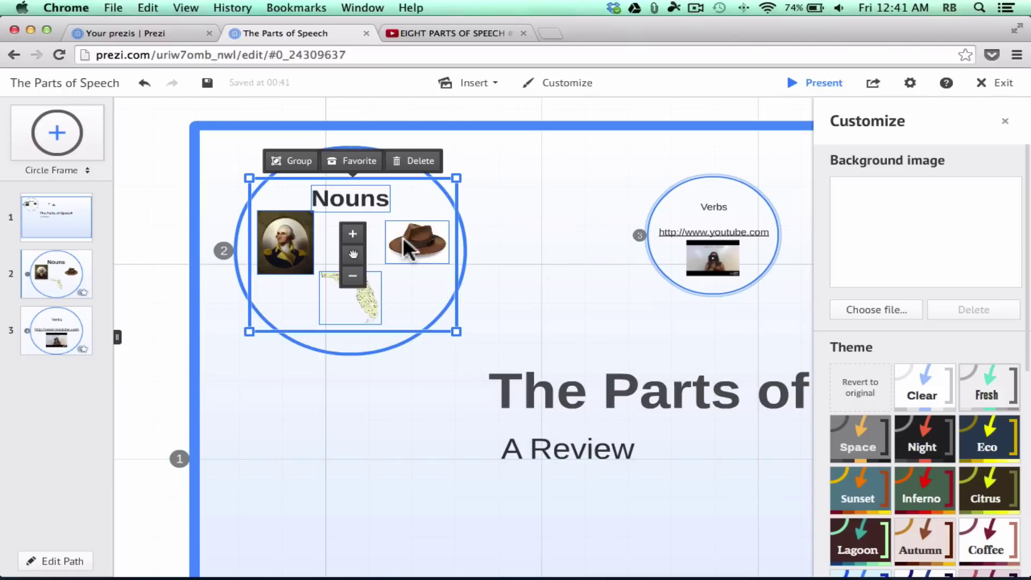
# - Group the Nouns frame contents and save the group to favourites
pyautogui.click(290, 163)
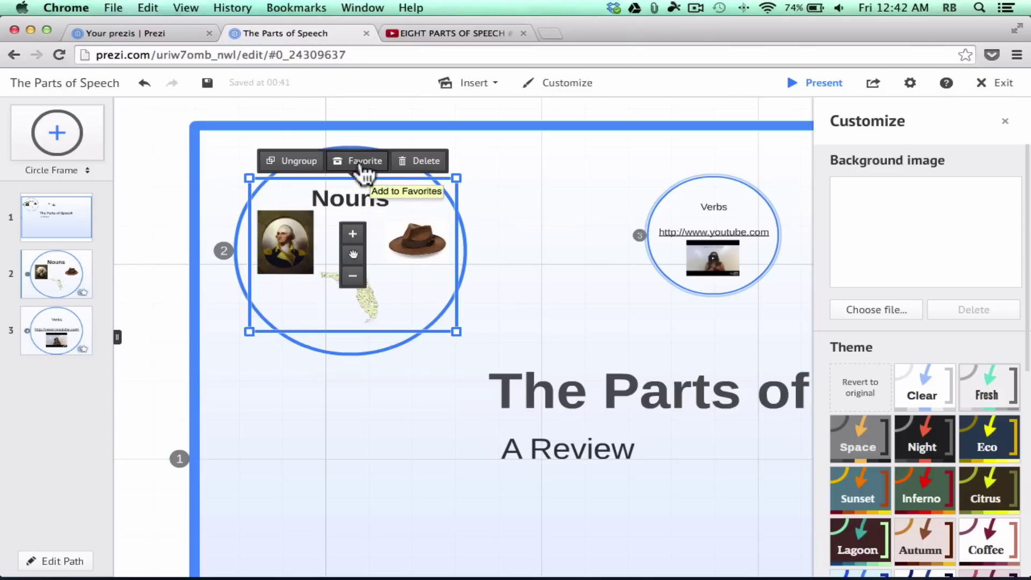
pyautogui.click(361, 162)
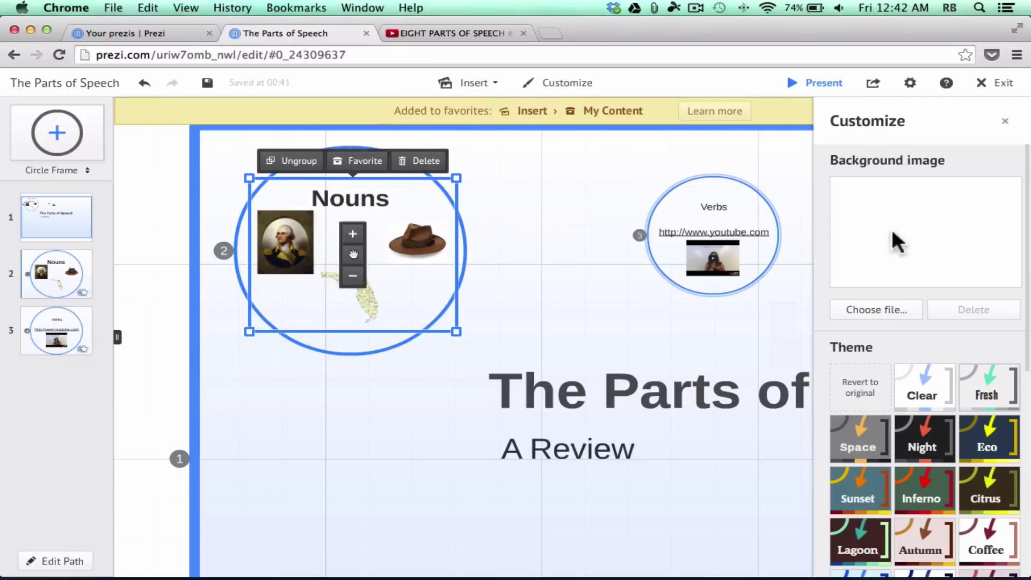
pyautogui.click(1005, 121)
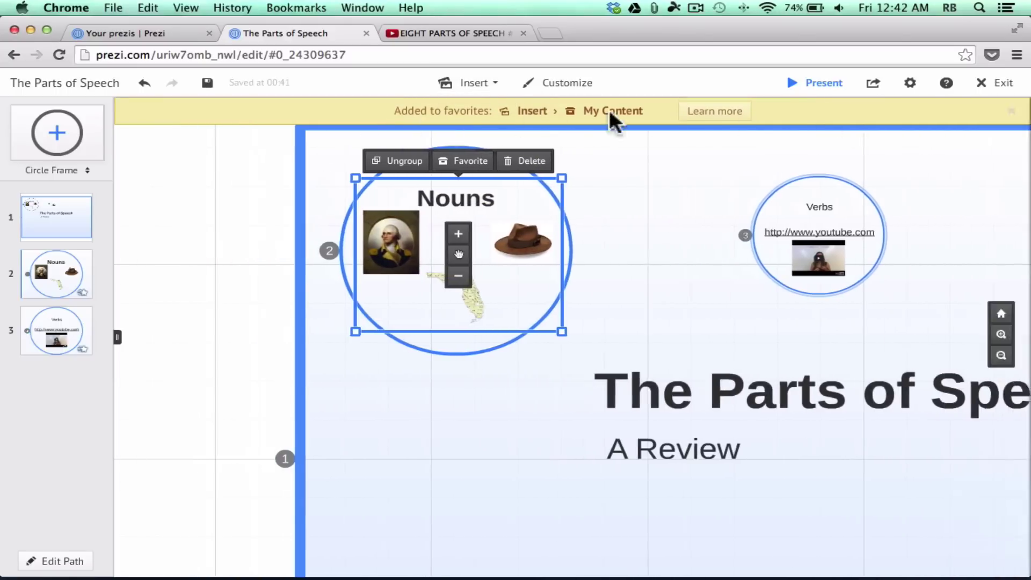
# - View the saved Nouns group in My Content, browse Layouts, then pick the Highlighter
pyautogui.click(483, 84)
pyautogui.click(494, 159)
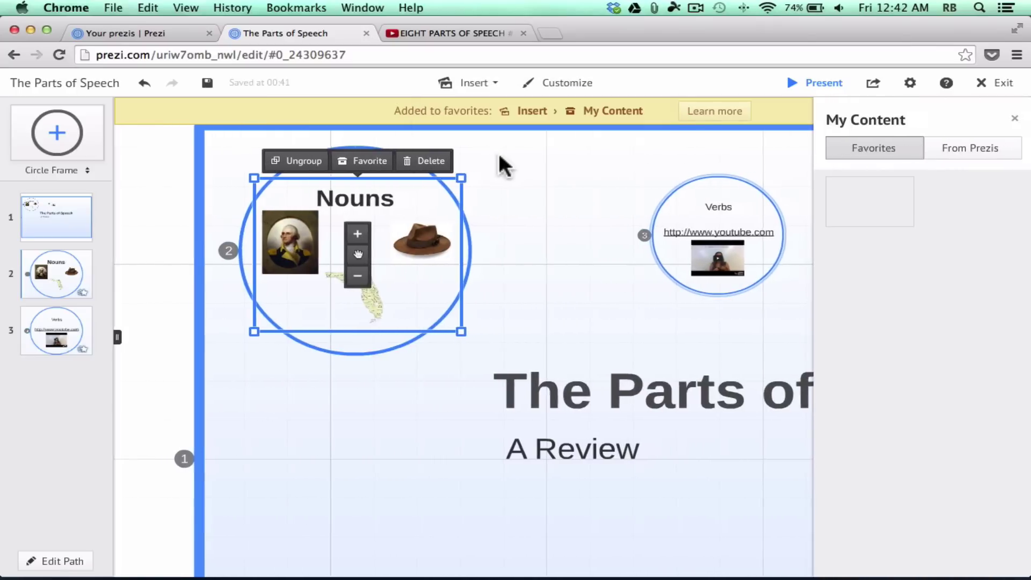
pyautogui.click(482, 86)
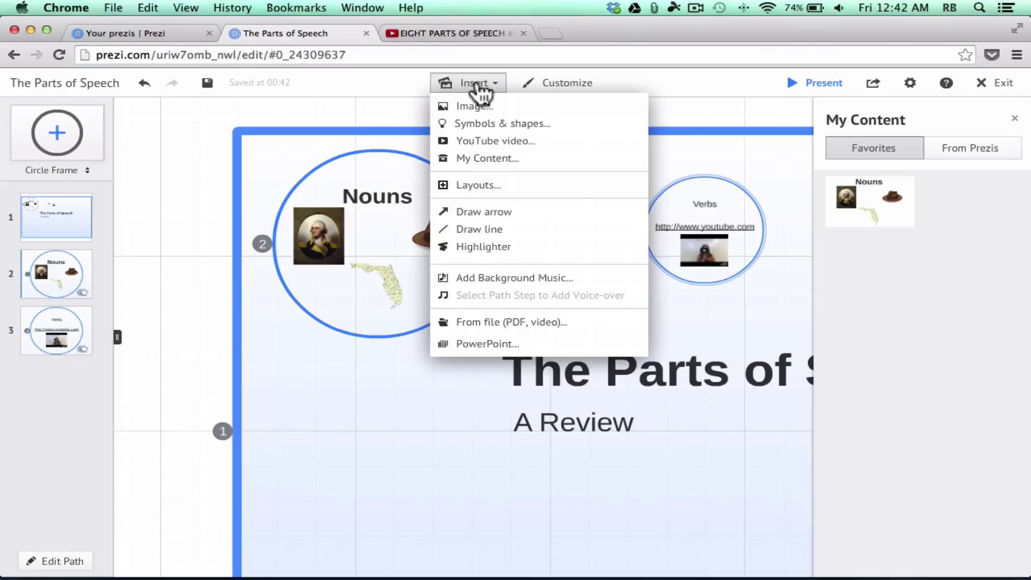
pyautogui.click(488, 185)
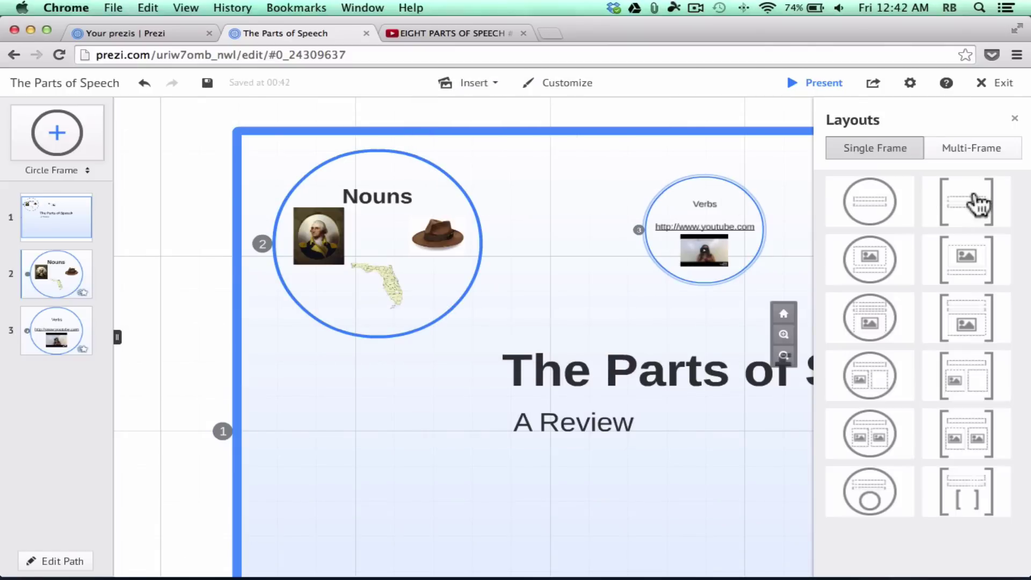
pyautogui.click(473, 83)
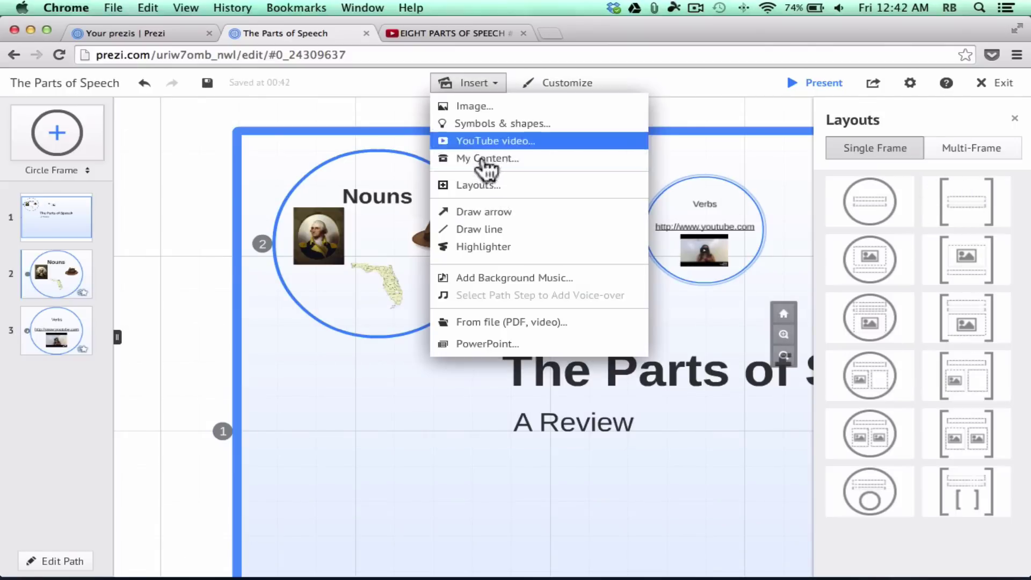
pyautogui.click(513, 246)
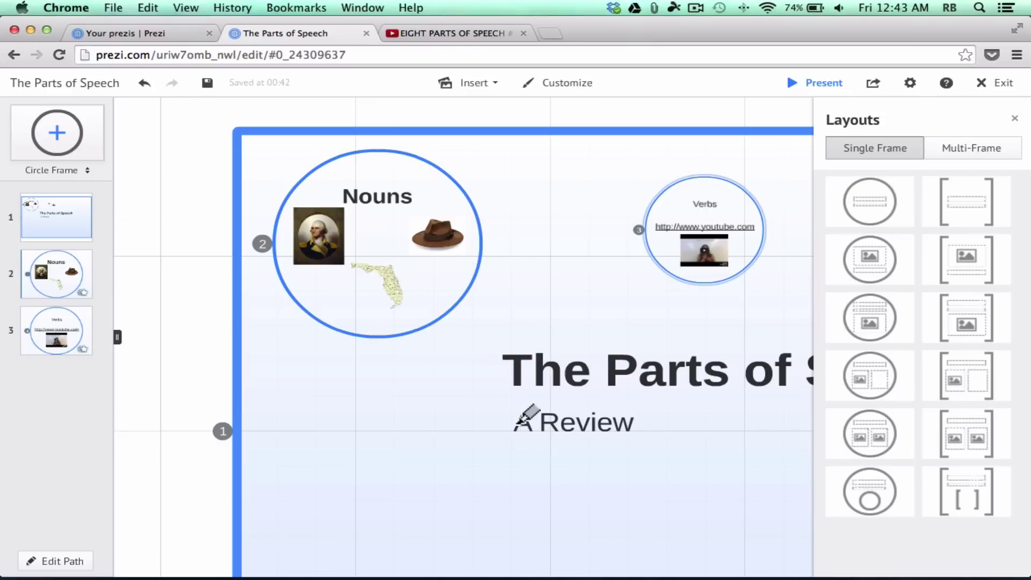
# - Highlight the subtitle 'A Review' in yellow, then open and cancel Insert From file
pyautogui.moveTo(516, 428); pyautogui.dragTo(671, 441)
pyautogui.click(476, 85)
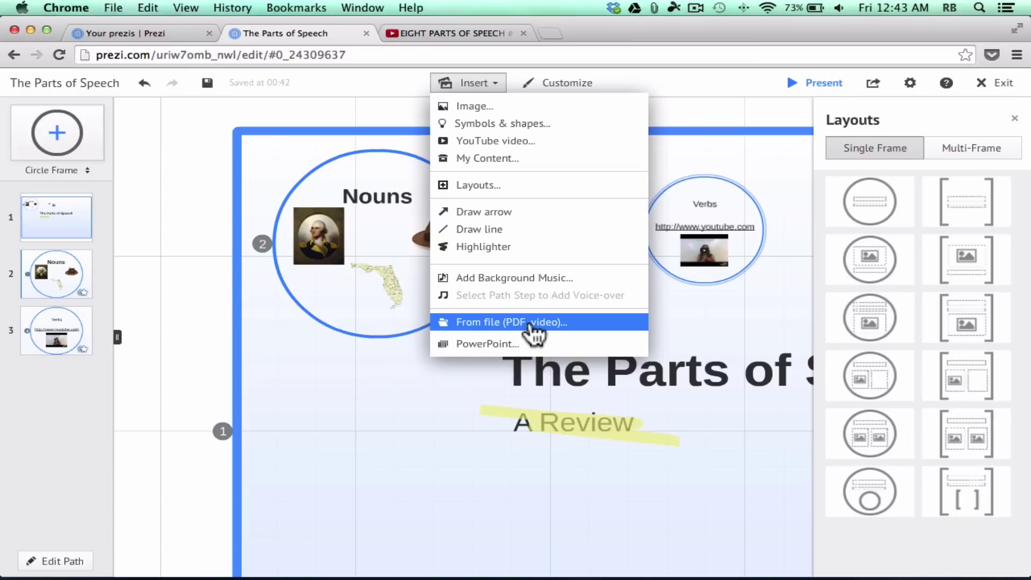
pyautogui.click(491, 325)
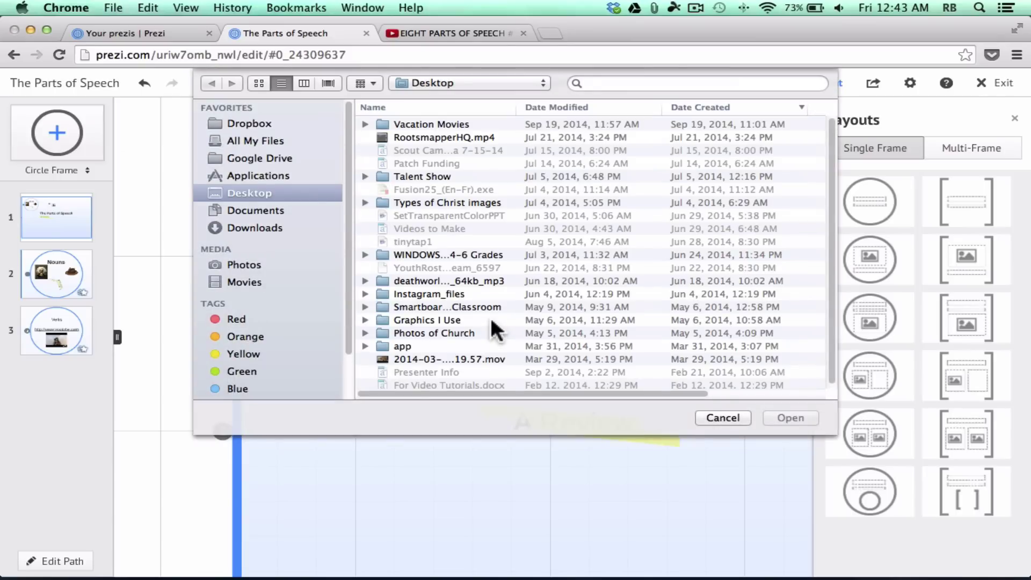
pyautogui.click(722, 417)
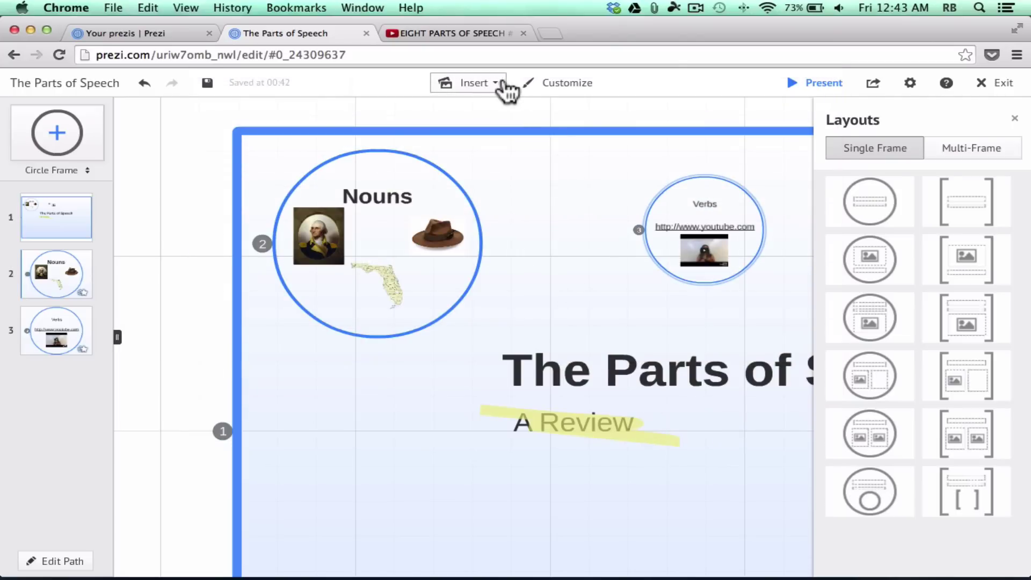
# - Dismiss the insert list and Layouts panel, centre the title frame, and open Customize
pyautogui.click(477, 84)
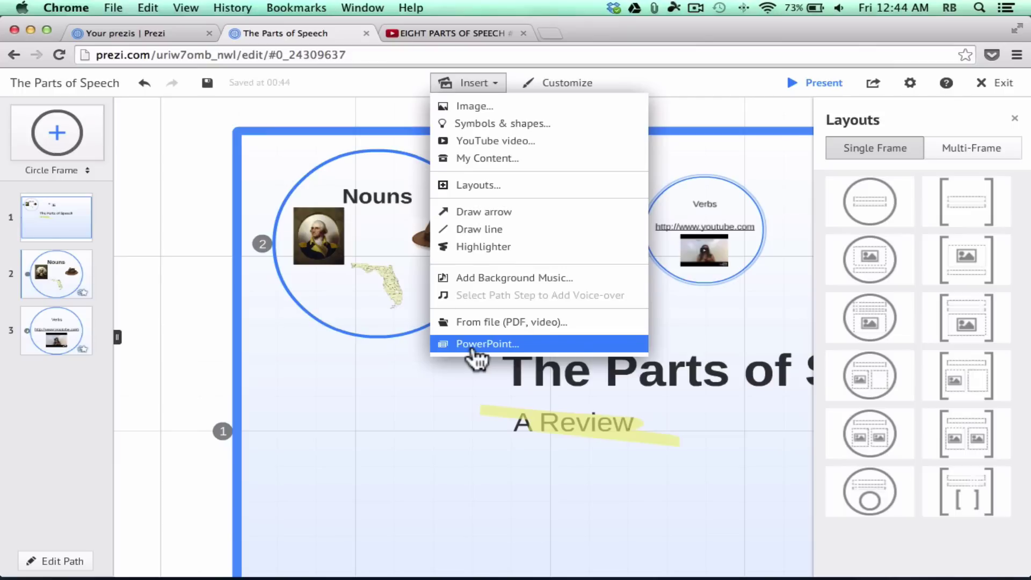
pyautogui.click(634, 338)
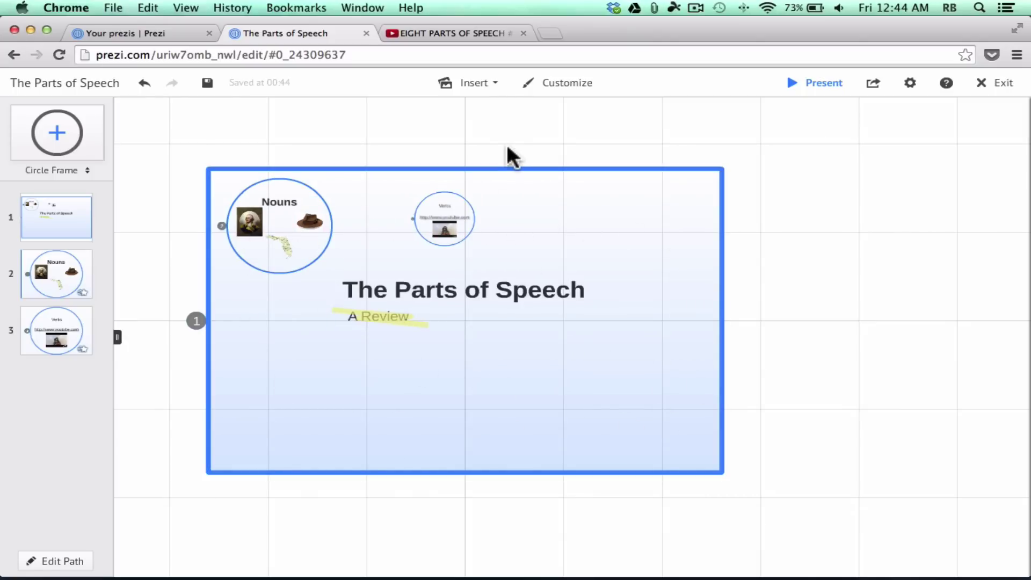
pyautogui.moveTo(534, 151); pyautogui.dragTo(832, 161)
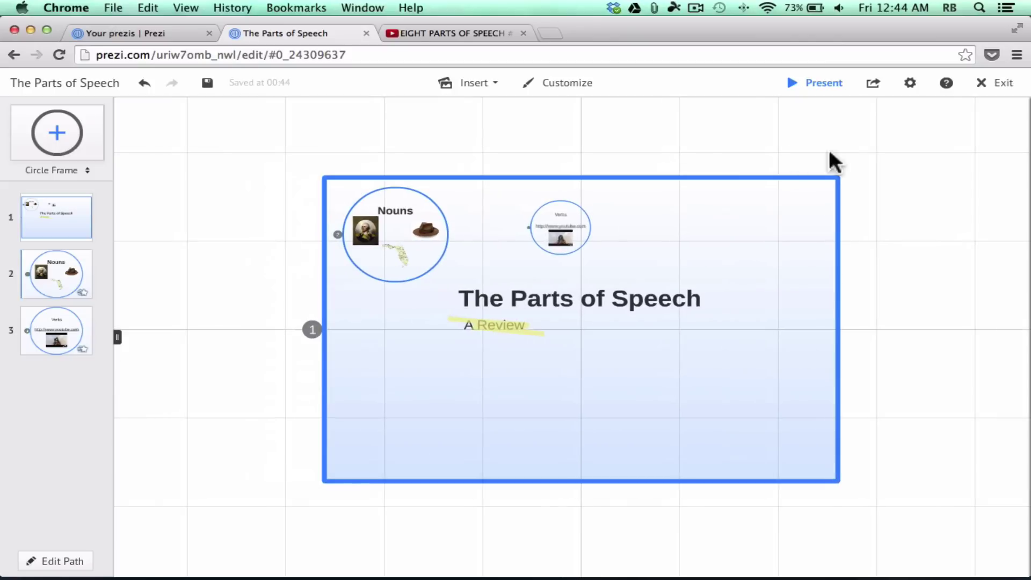
pyautogui.click(575, 92)
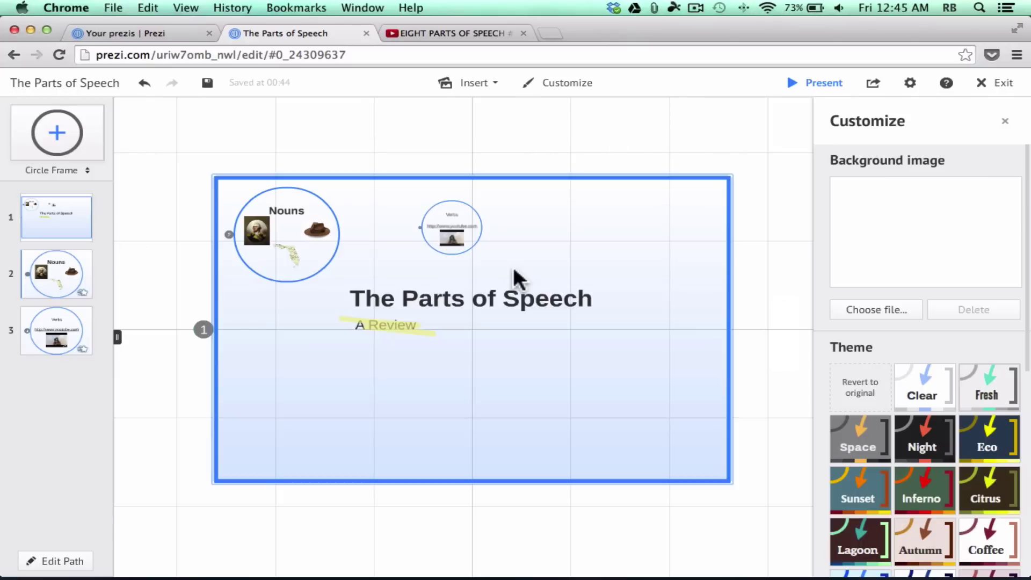
# - Preview the Clear, Night, Inferno, Glacier and Coffee themes, then apply the dark olive theme
pyautogui.scroll(-5, 948, 387)
pyautogui.scroll(5, 947, 387)
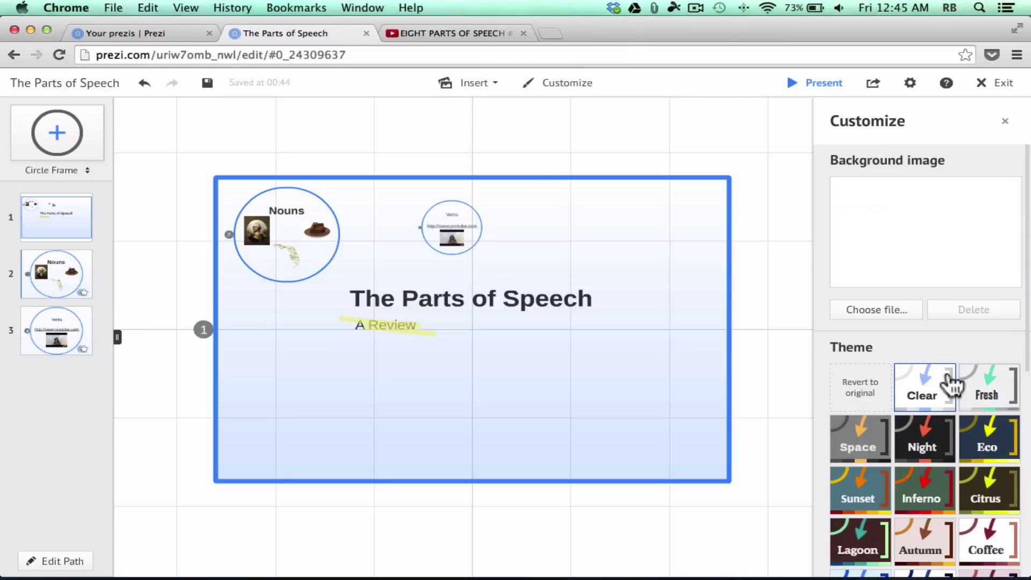
pyautogui.scroll(-5, 948, 387)
pyautogui.scroll(4, 854, 204)
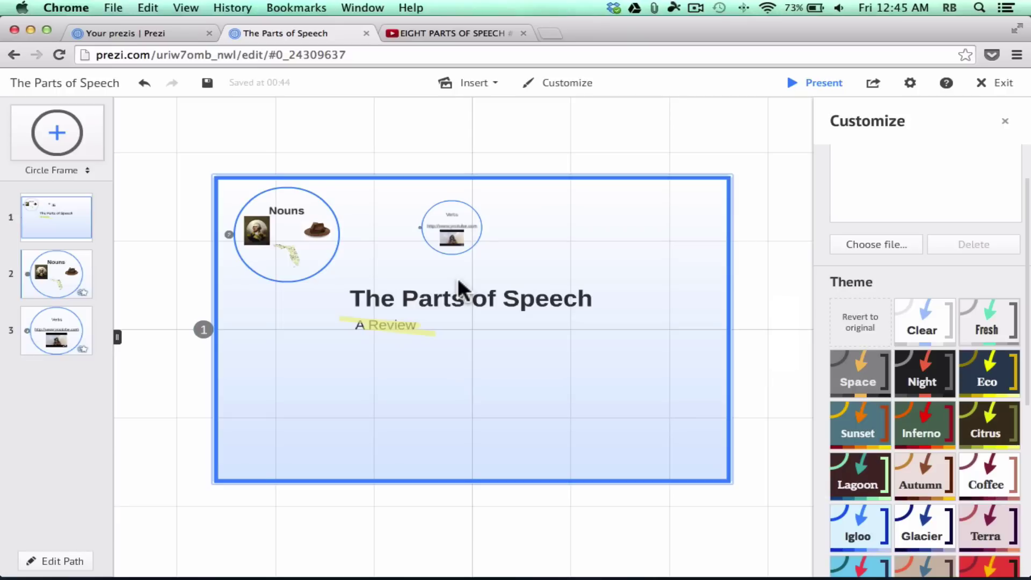
pyautogui.click(929, 337)
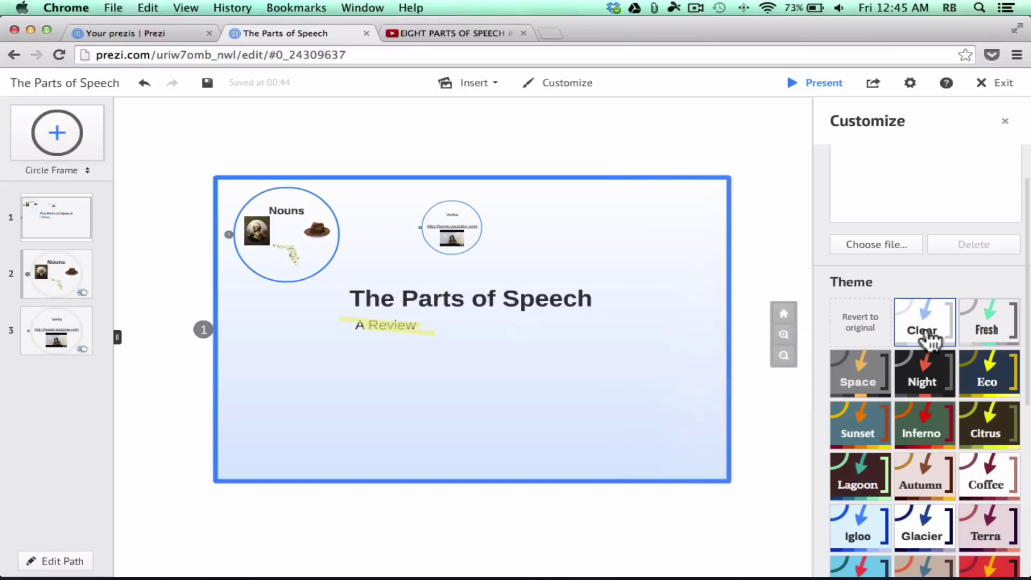
pyautogui.click(924, 376)
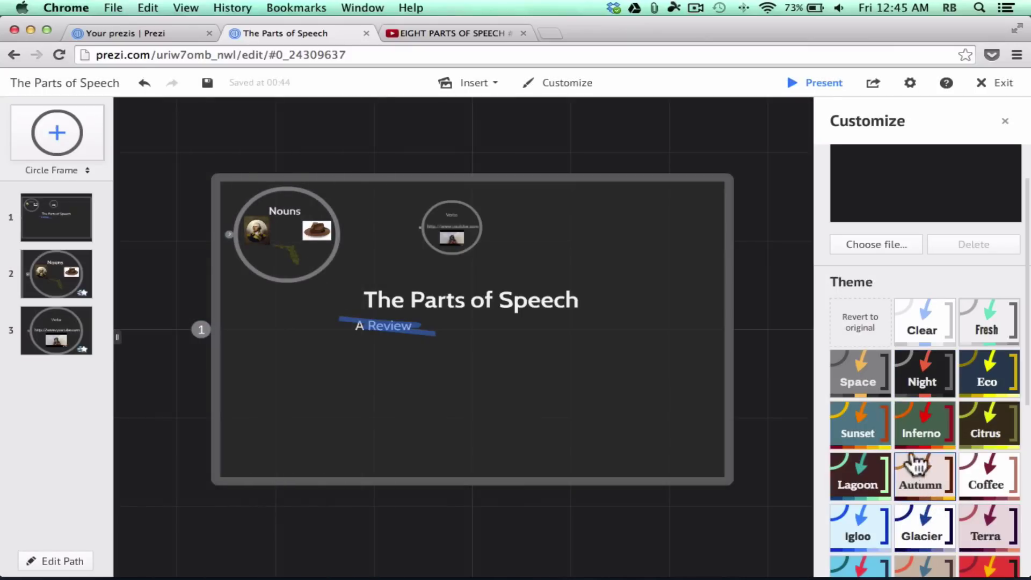
pyautogui.click(921, 439)
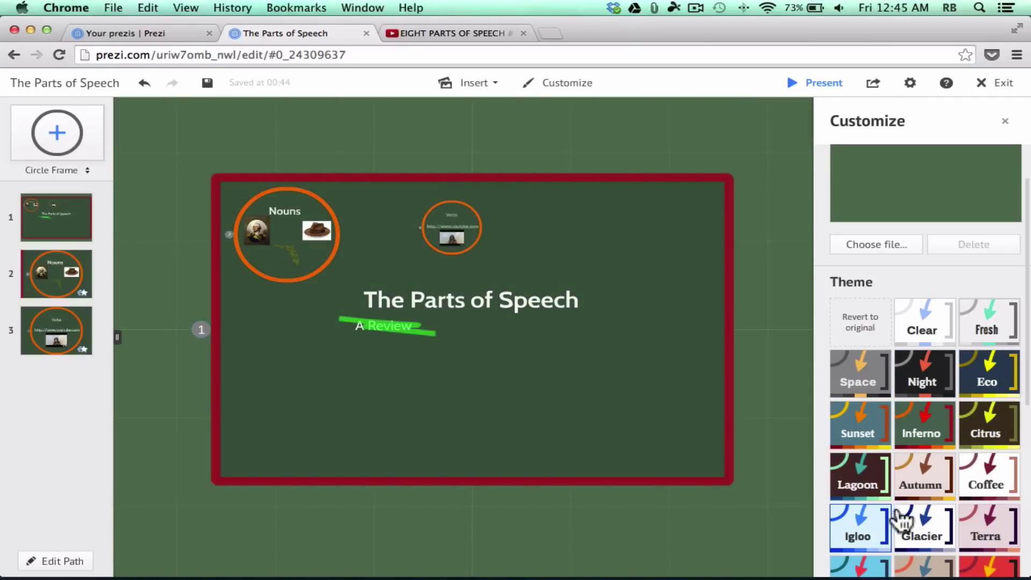
pyautogui.click(915, 527)
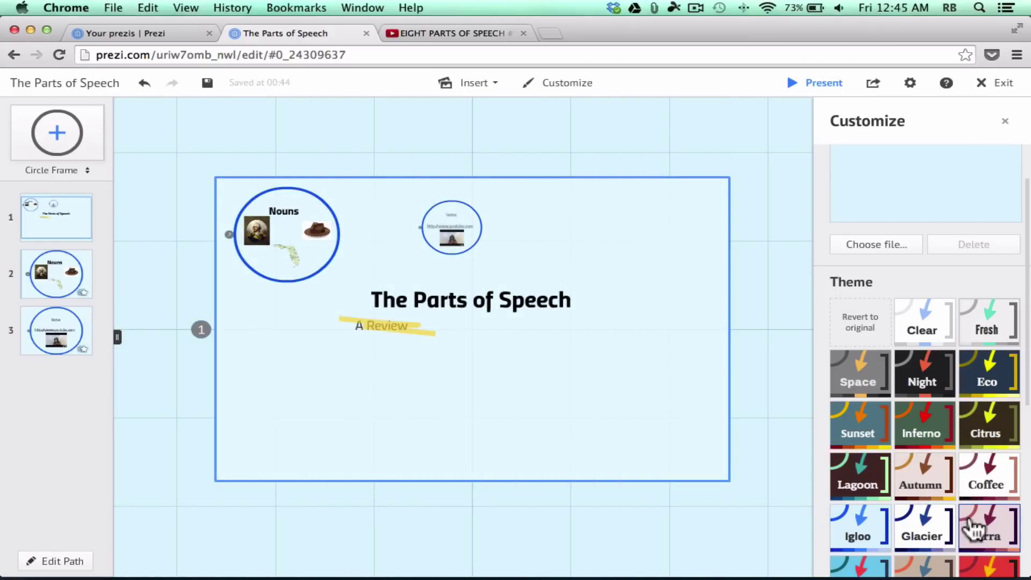
pyautogui.click(976, 494)
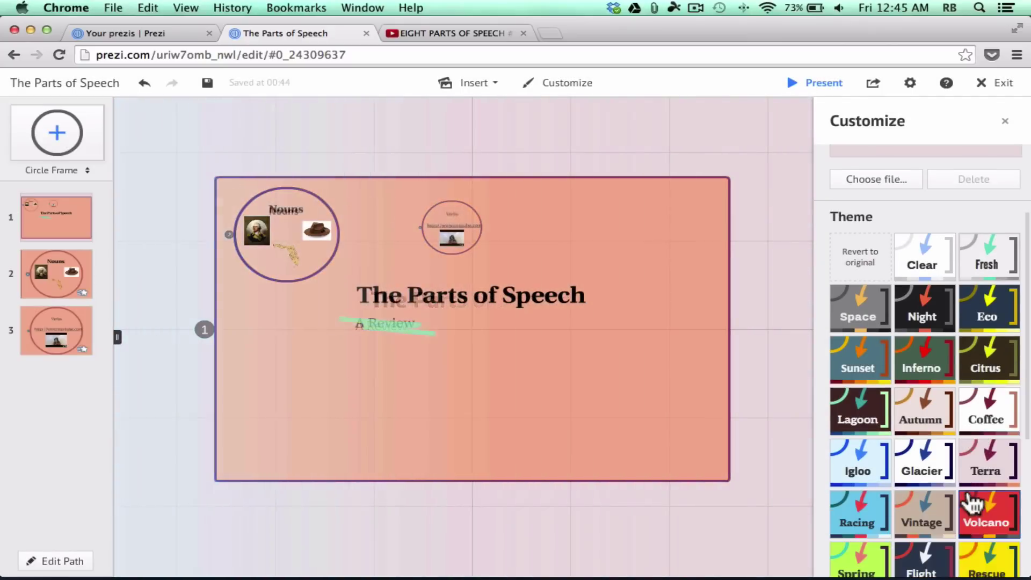
pyautogui.scroll(-4, 972, 502)
pyautogui.click(853, 457)
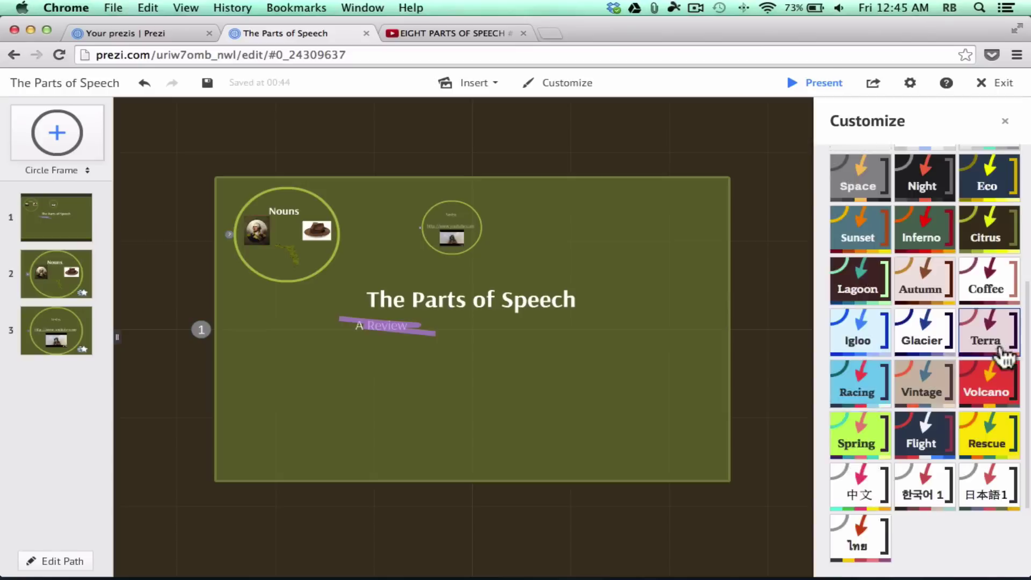
pyautogui.scroll(-3, 998, 355)
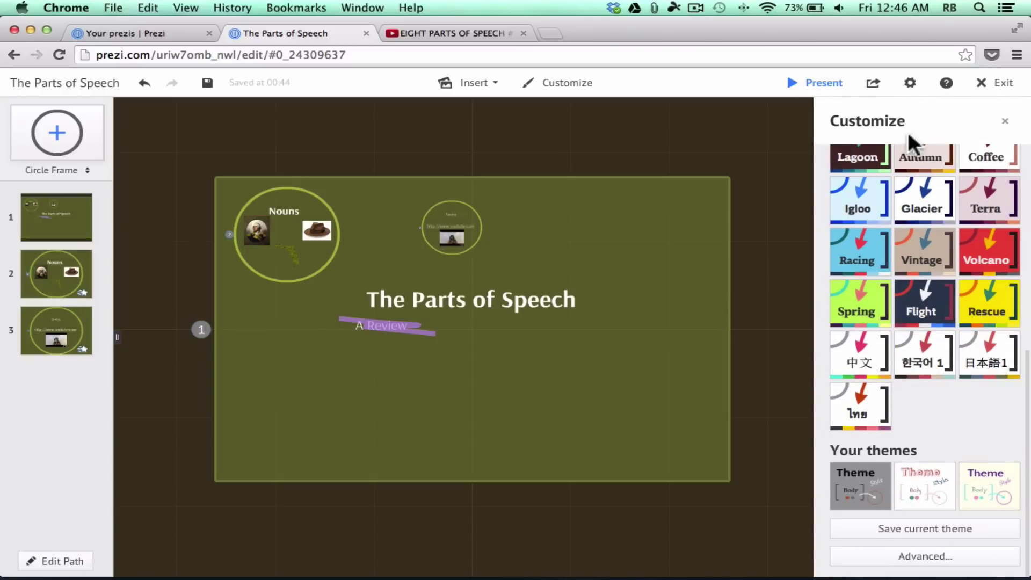
pyautogui.click(943, 558)
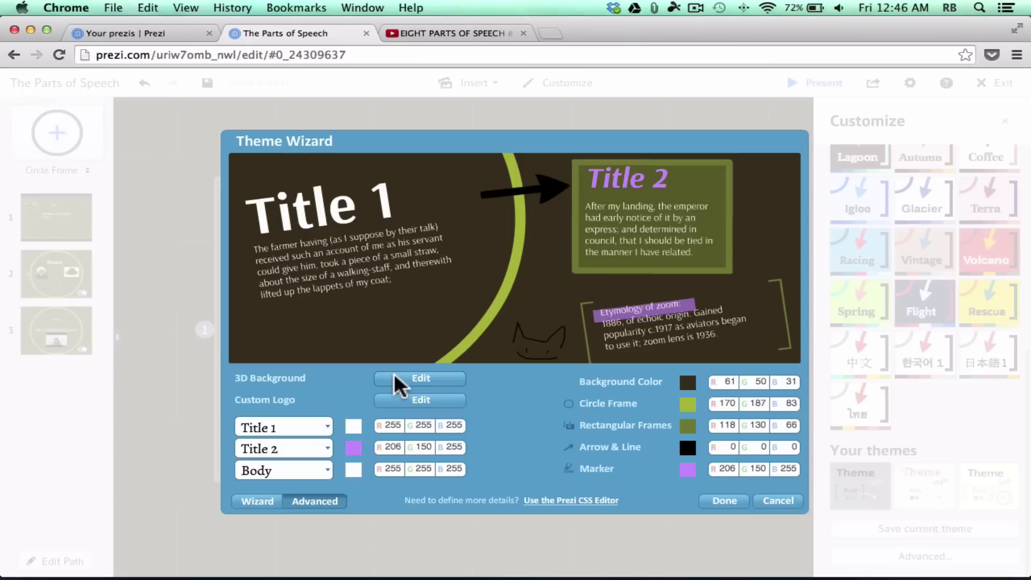
pyautogui.click(281, 428)
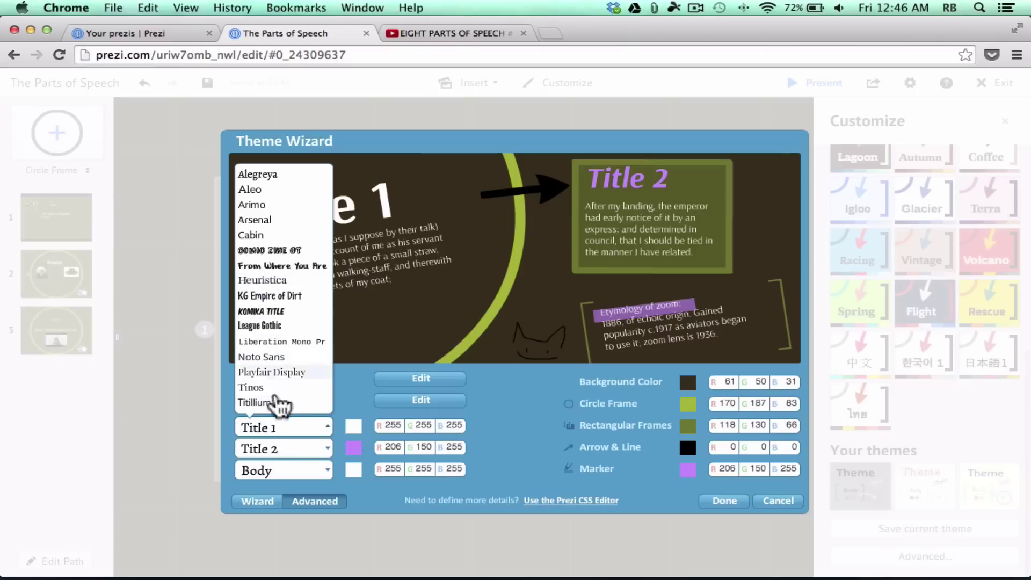
pyautogui.click(276, 449)
pyautogui.click(272, 471)
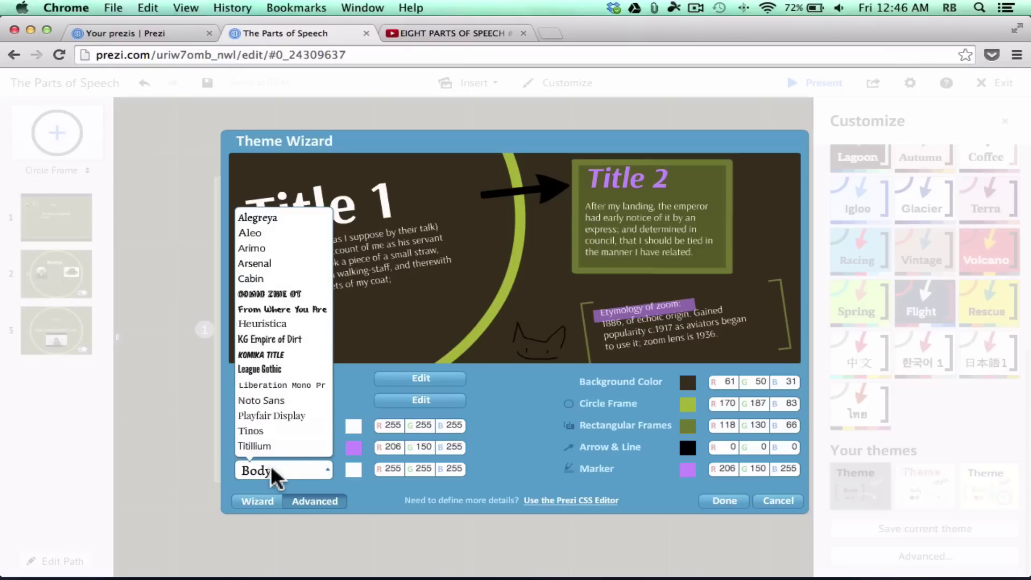
pyautogui.click(299, 471)
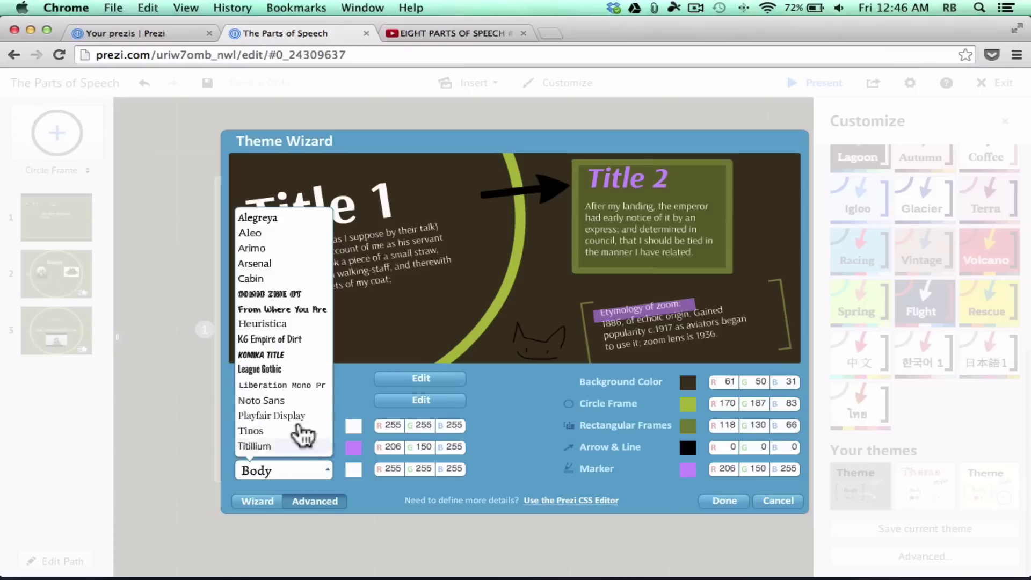